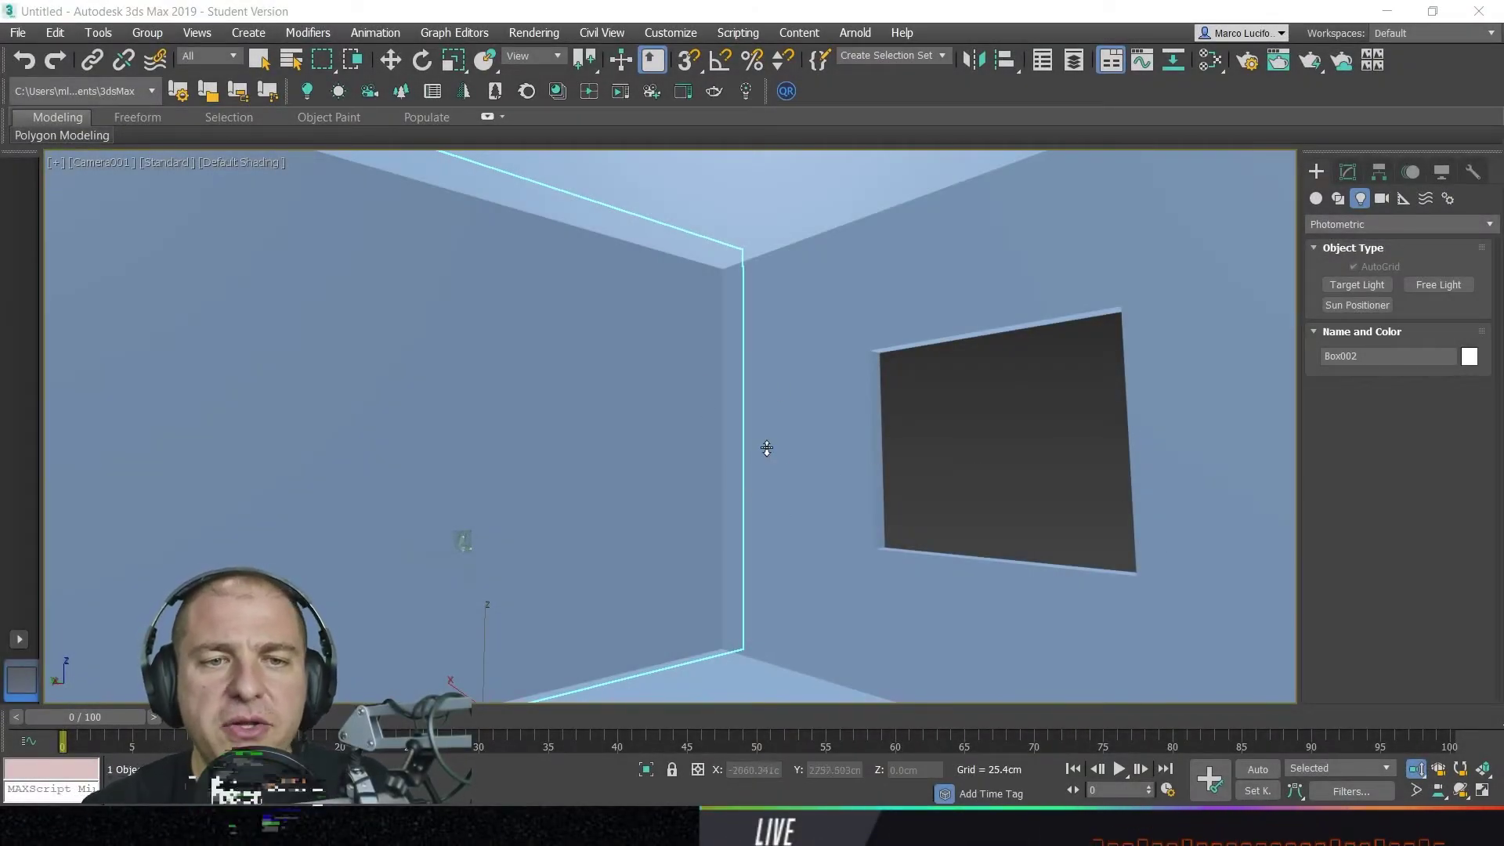
- Set the camera viewport to illuminate with scene lights and enable shadows in its display
{"action": "key", "text": "w"}
{"action": "left_click", "coordinate": [1047, 446]}
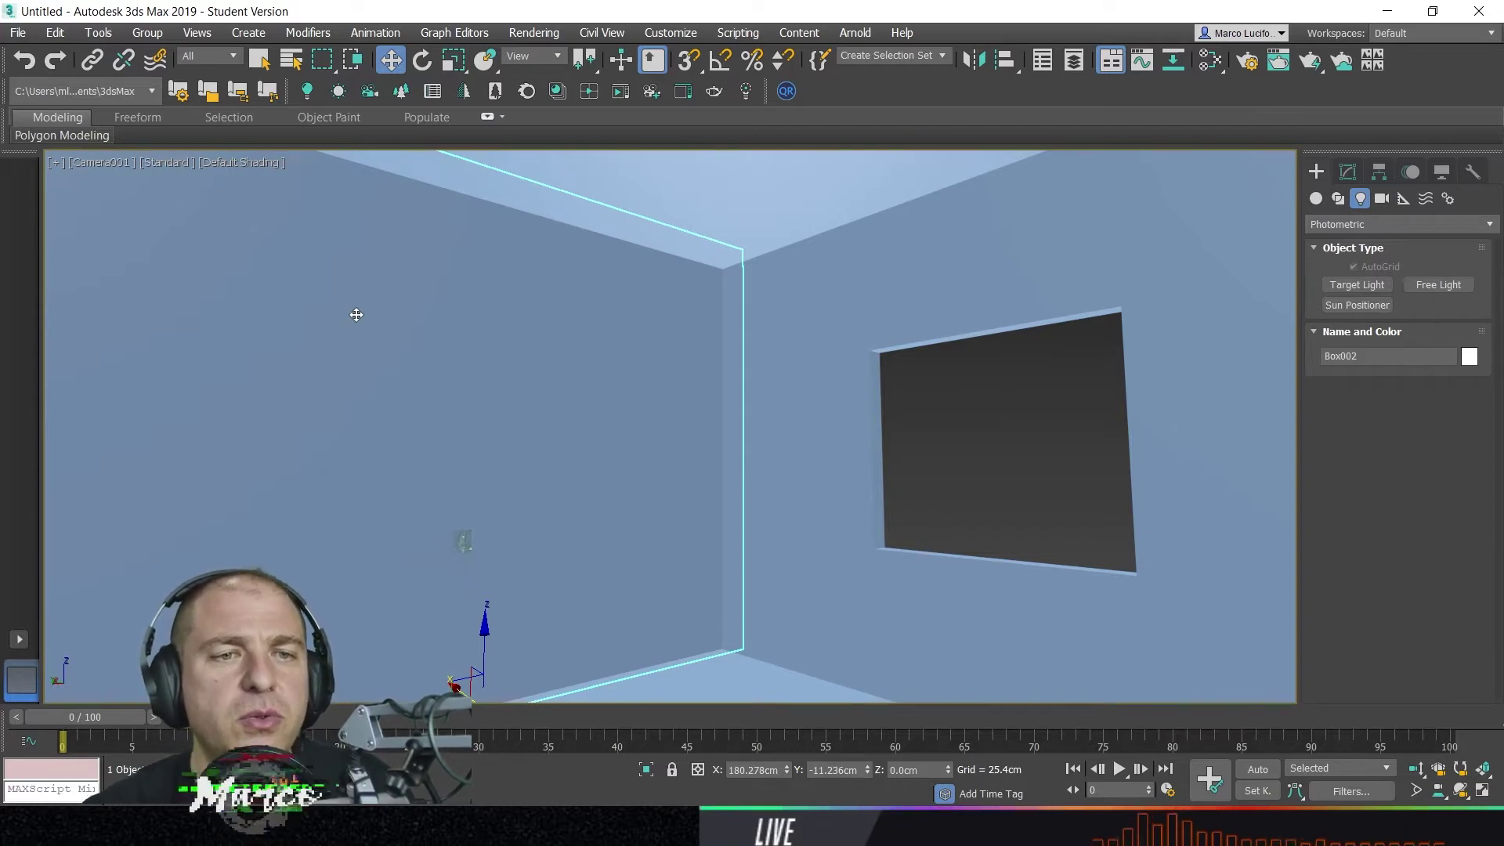
{"action": "left_click", "coordinate": [161, 163]}
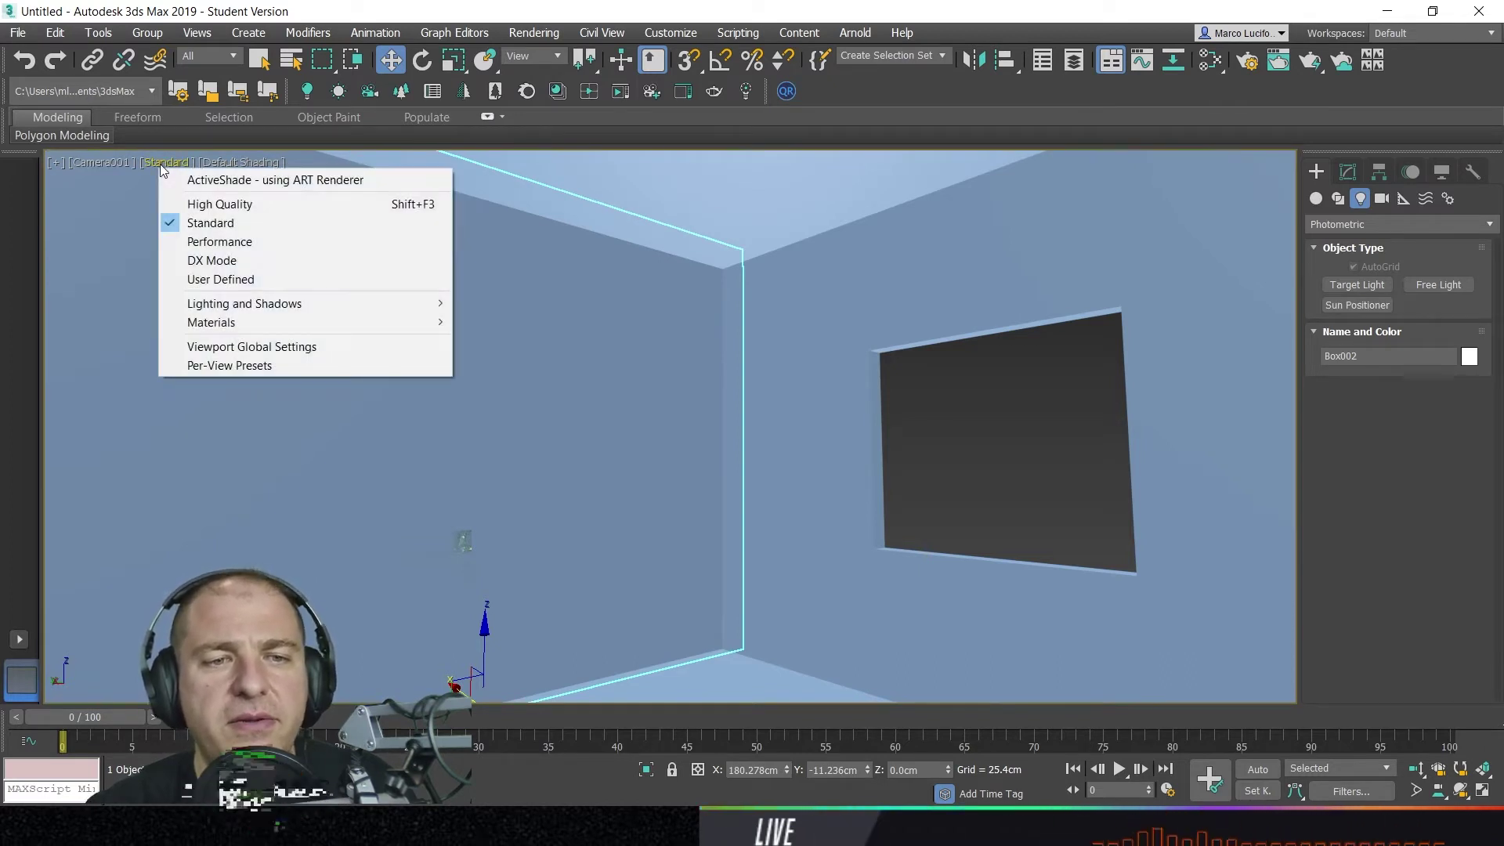
{"action": "mouse_move", "coordinate": [274, 304]}
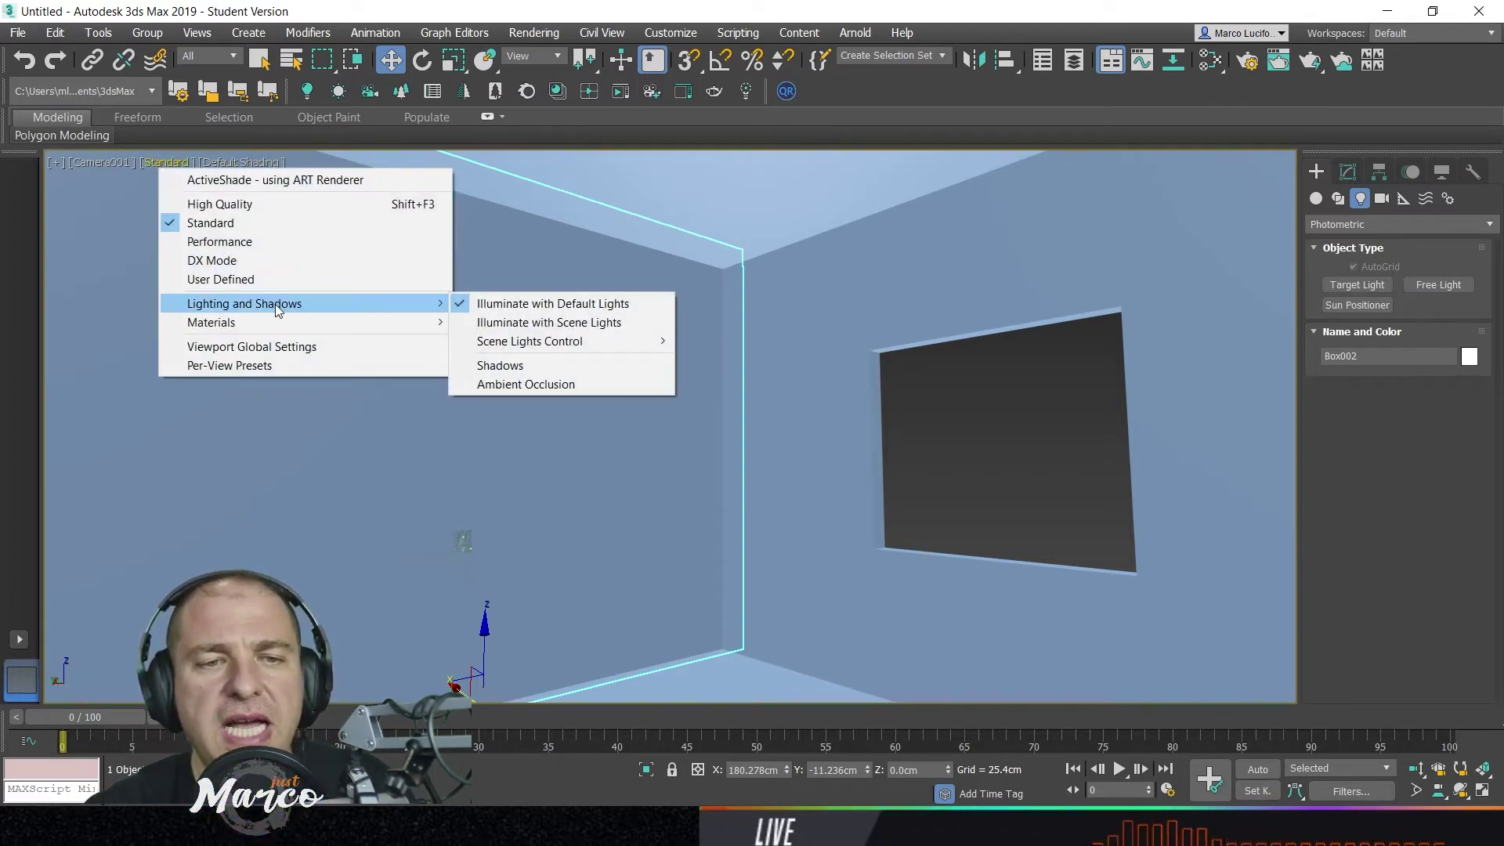
{"action": "left_click", "coordinate": [574, 326]}
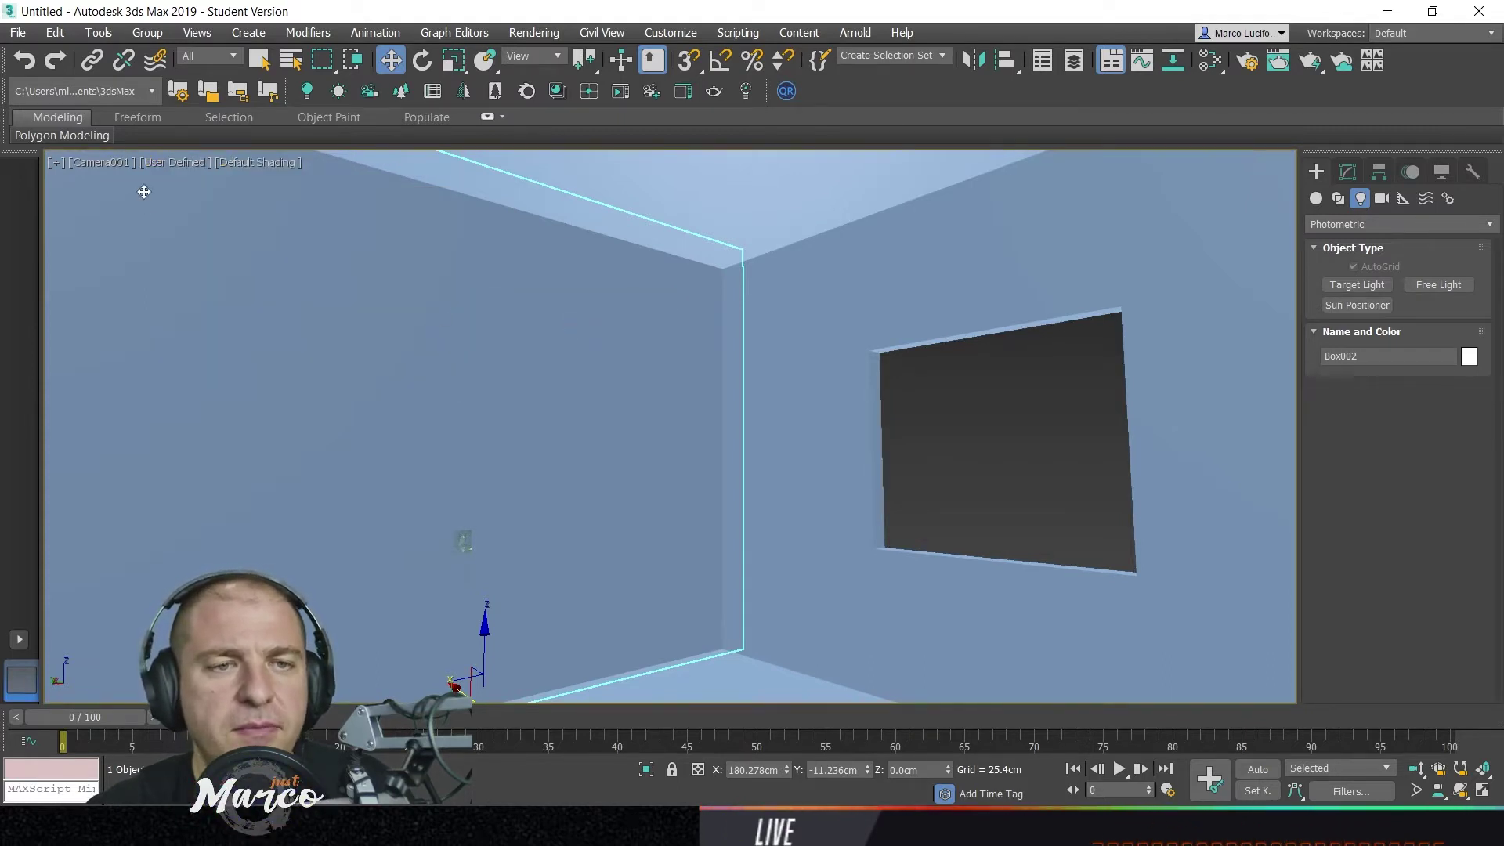
{"action": "left_click", "coordinate": [184, 164]}
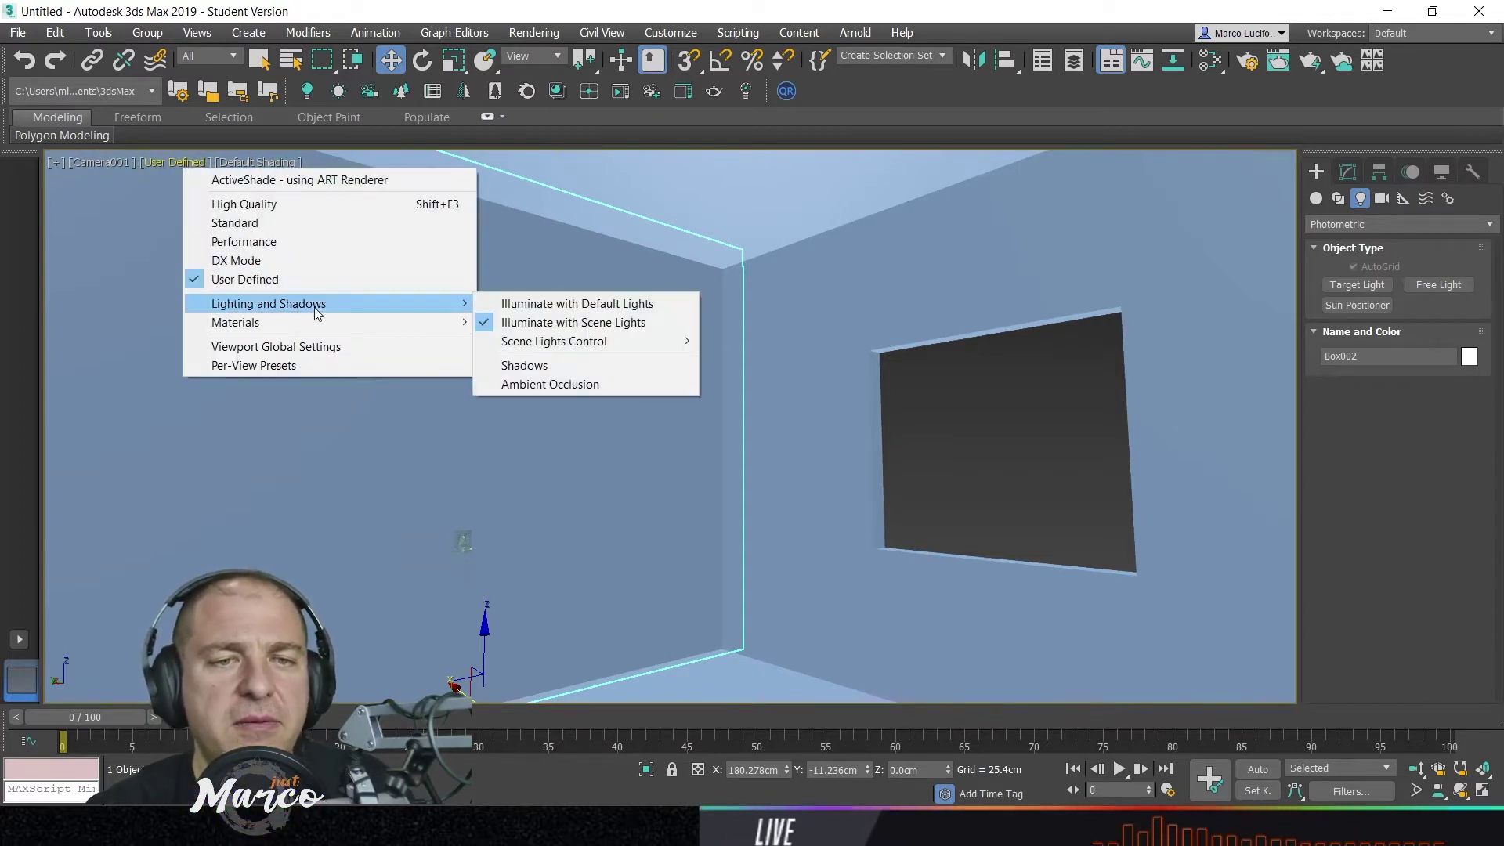
{"action": "left_click", "coordinate": [612, 365]}
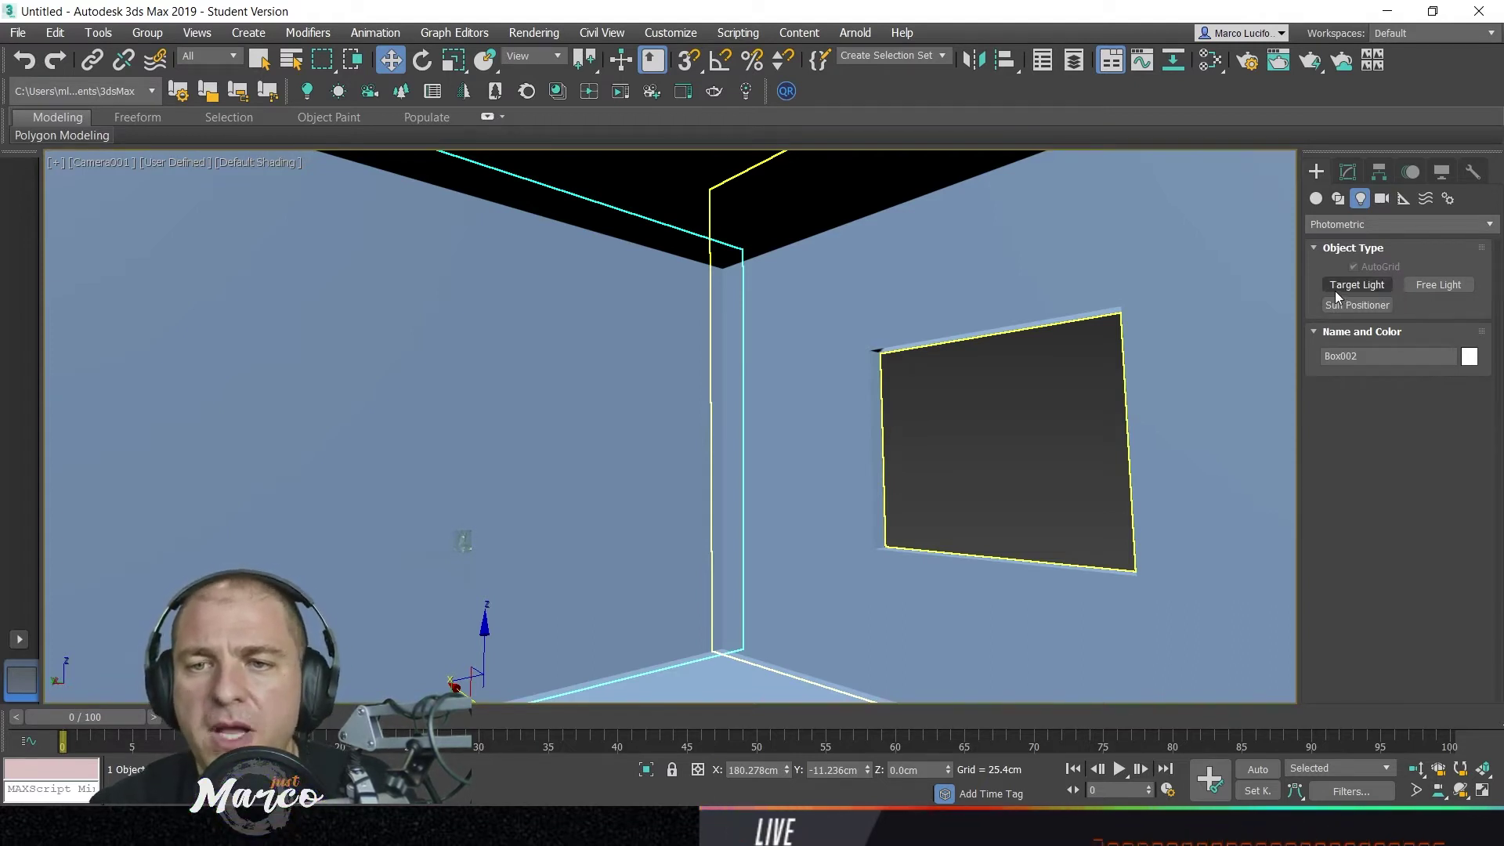
- Create a photometric Free Light on the floor near the room's far corner, with AutoGrid turned off
{"action": "left_click", "coordinate": [1437, 288]}
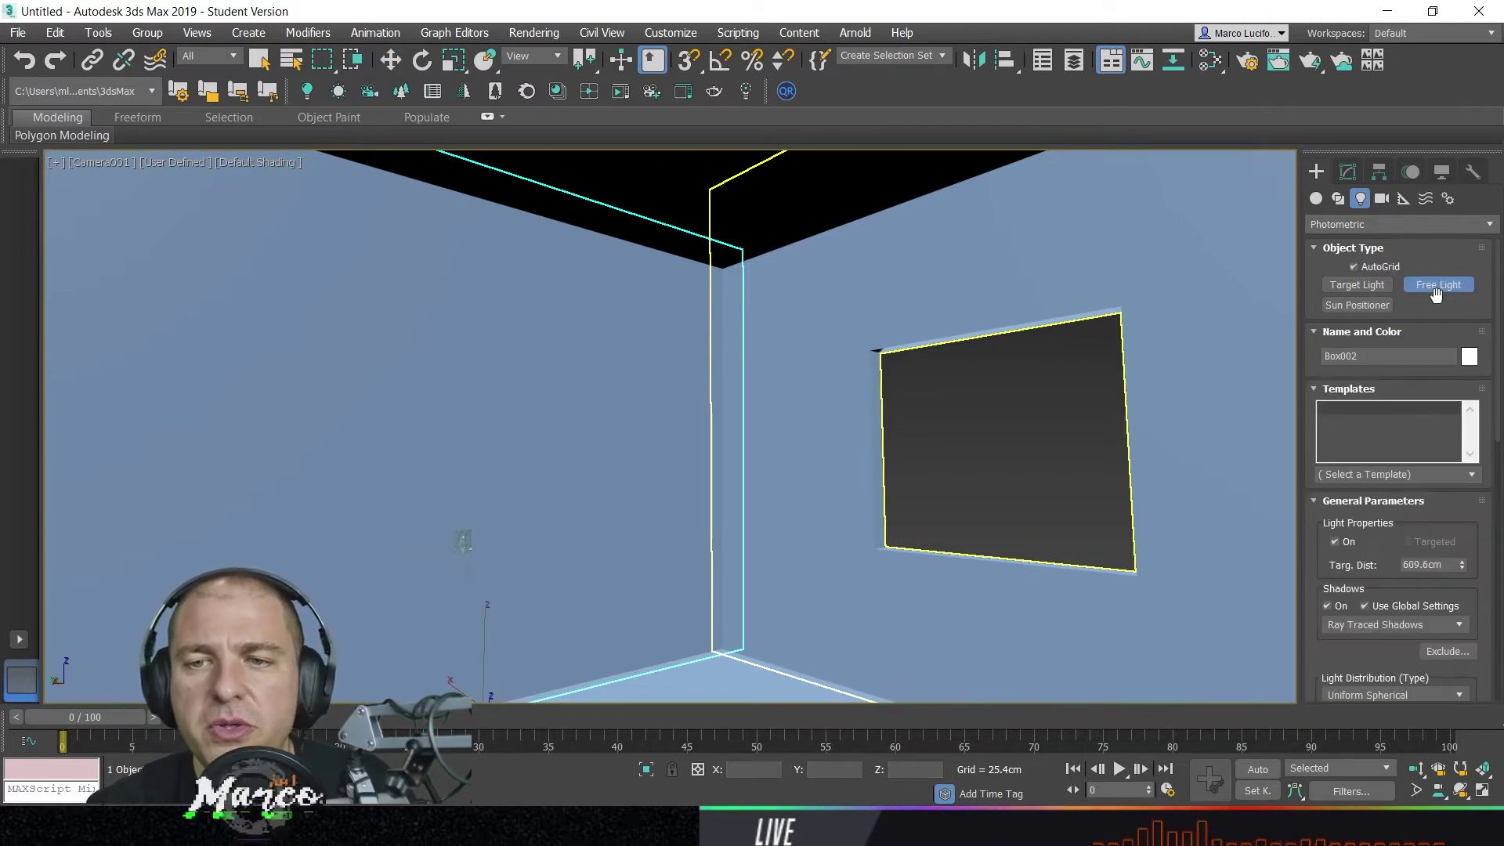
{"action": "left_click", "coordinate": [1370, 267]}
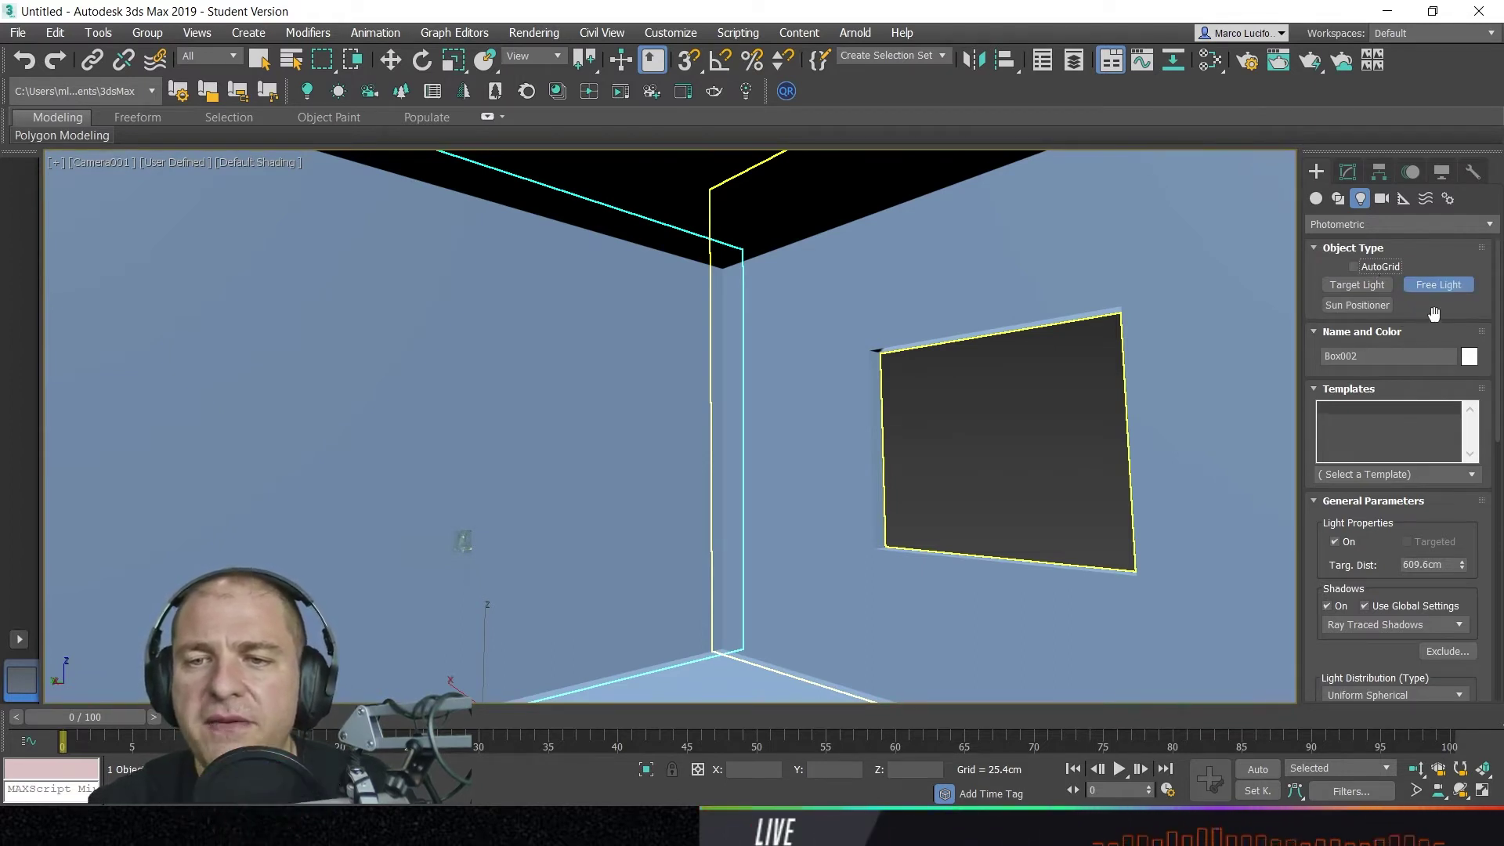
{"action": "left_click_drag", "start_coordinate": [1430, 319], "coordinate": [1430, 285]}
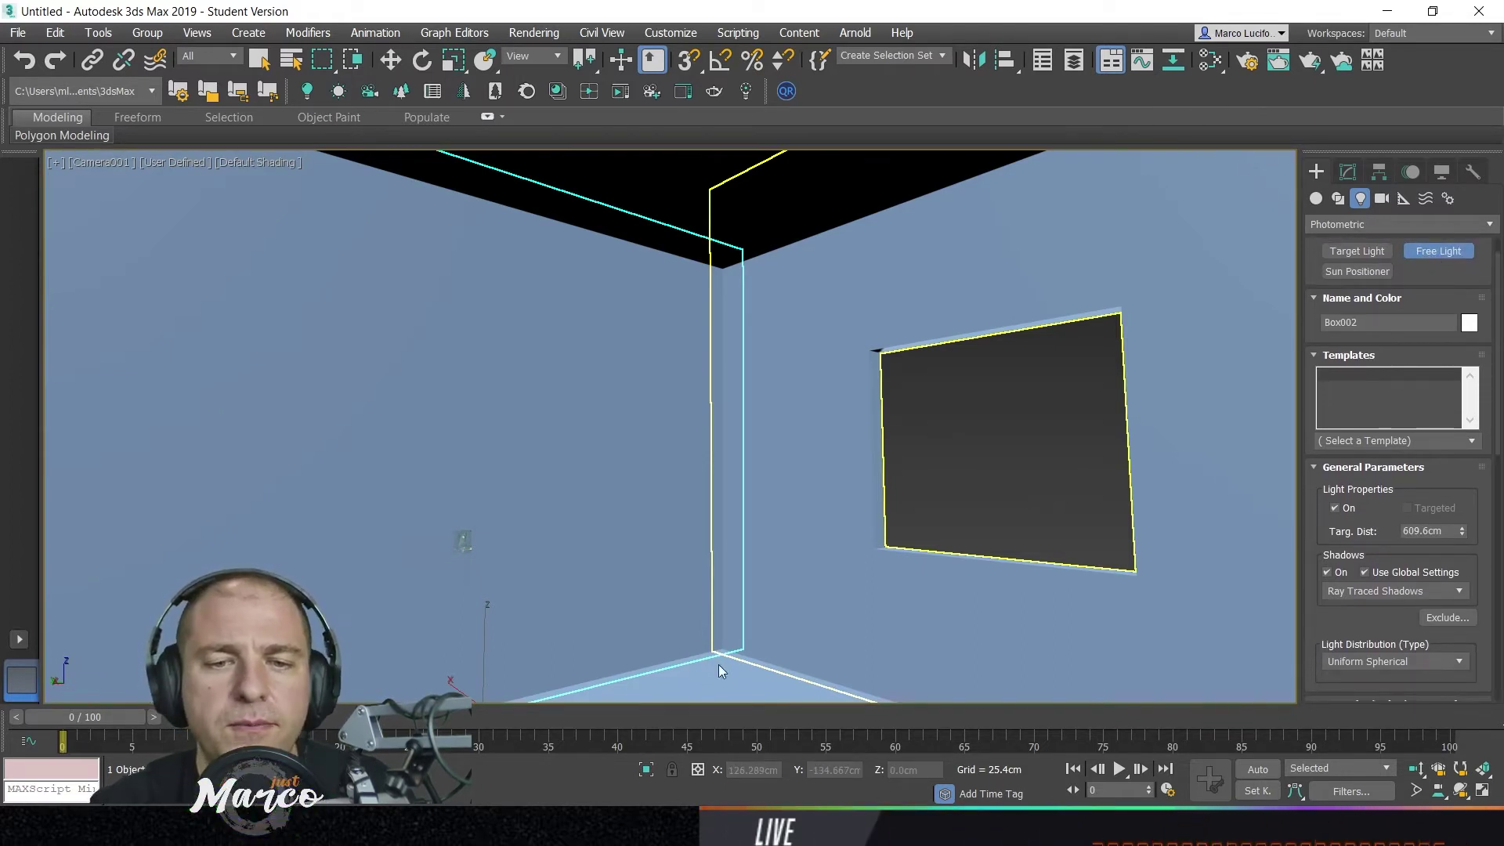
{"action": "left_click", "coordinate": [720, 686]}
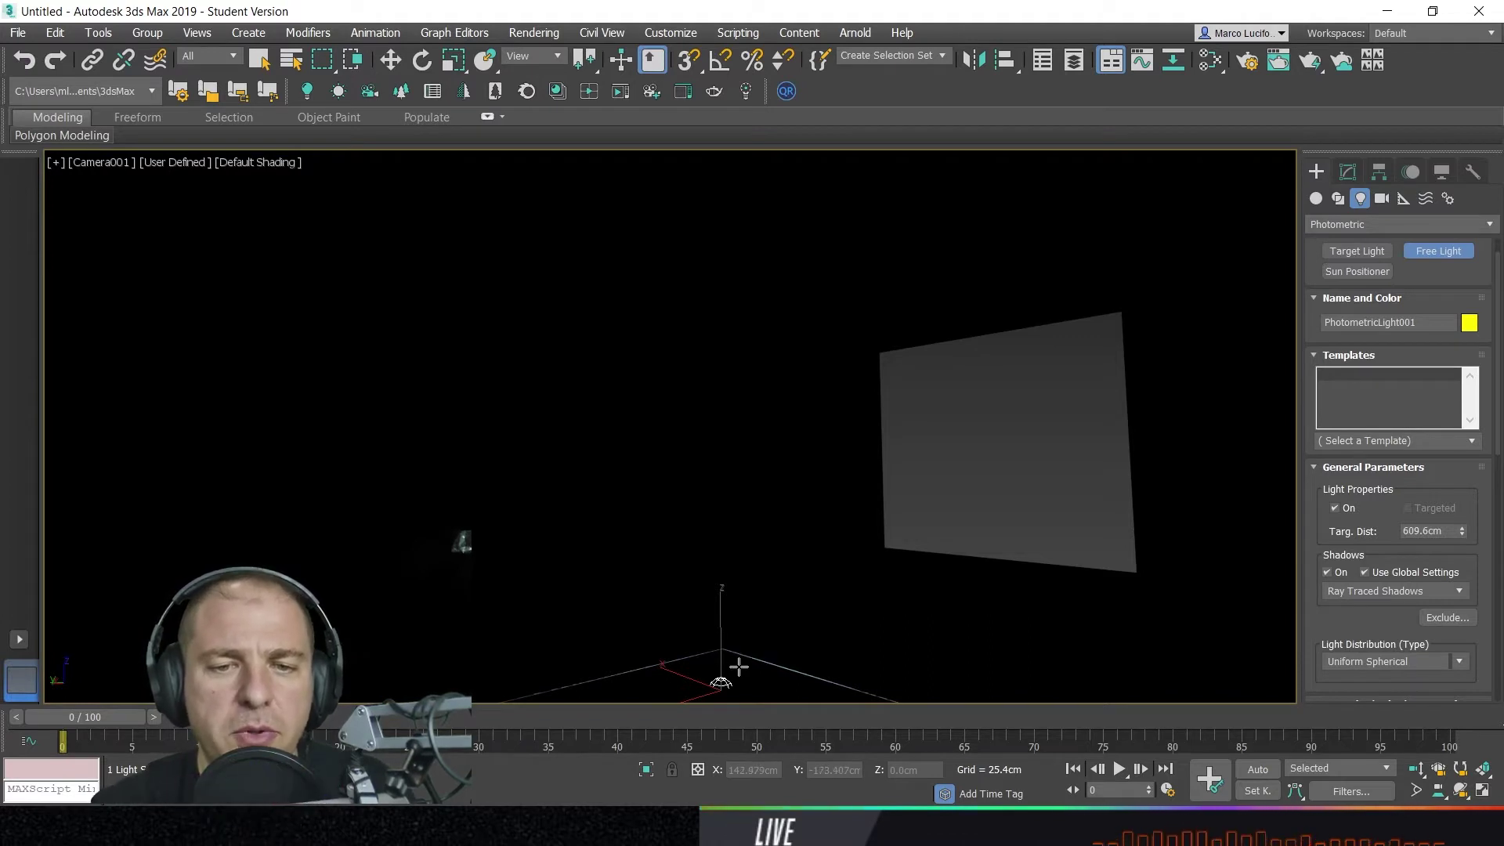
- Raise the light to about 165.5 cm and move it away from the corner to about X 78 cm, Y -98 cm
{"action": "left_click", "coordinate": [391, 61]}
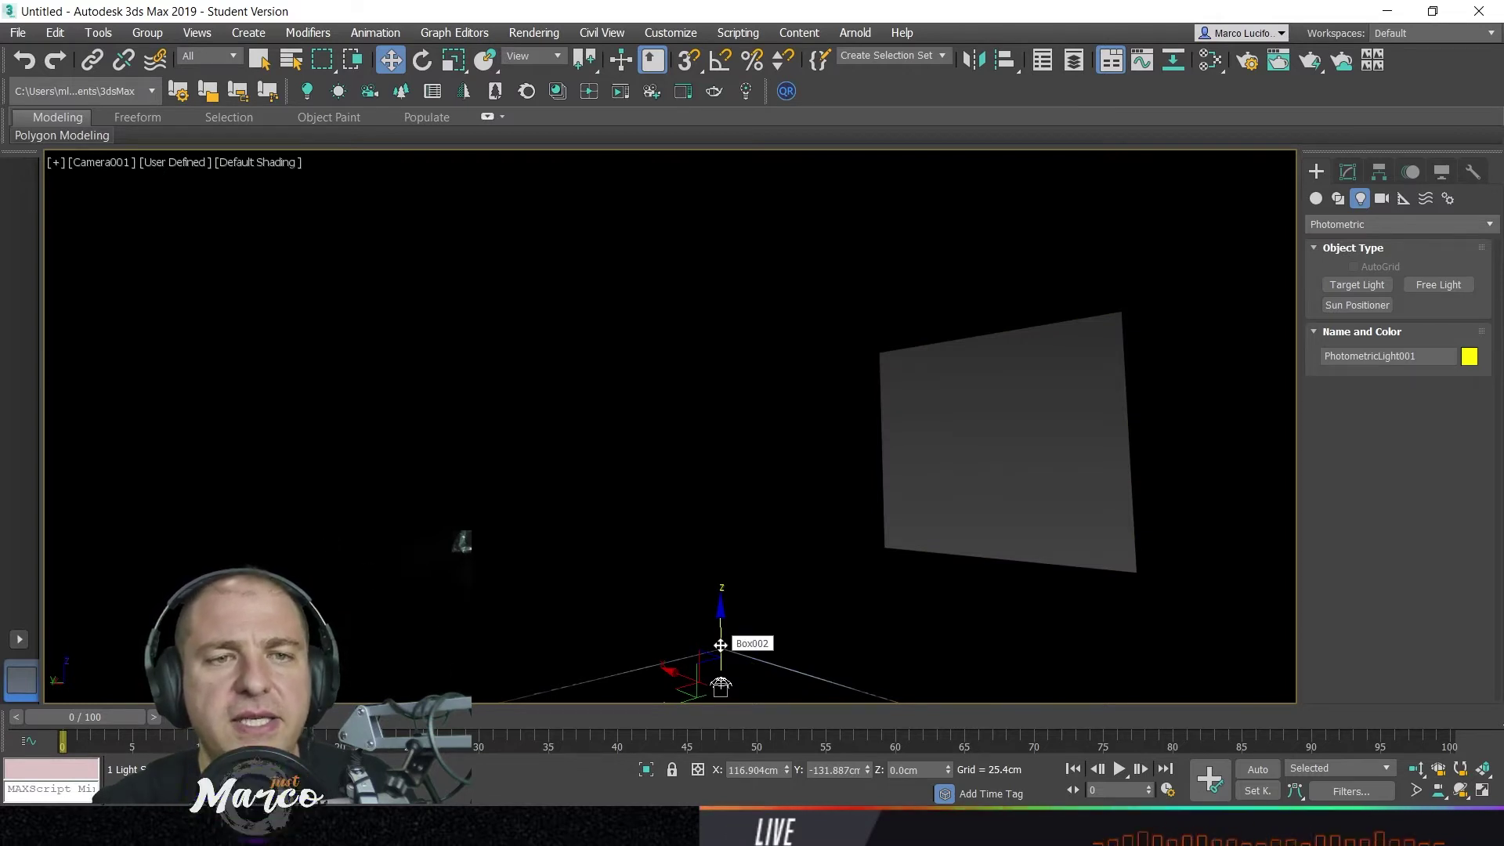
{"action": "left_click_drag", "start_coordinate": [721, 645], "coordinate": [755, 375]}
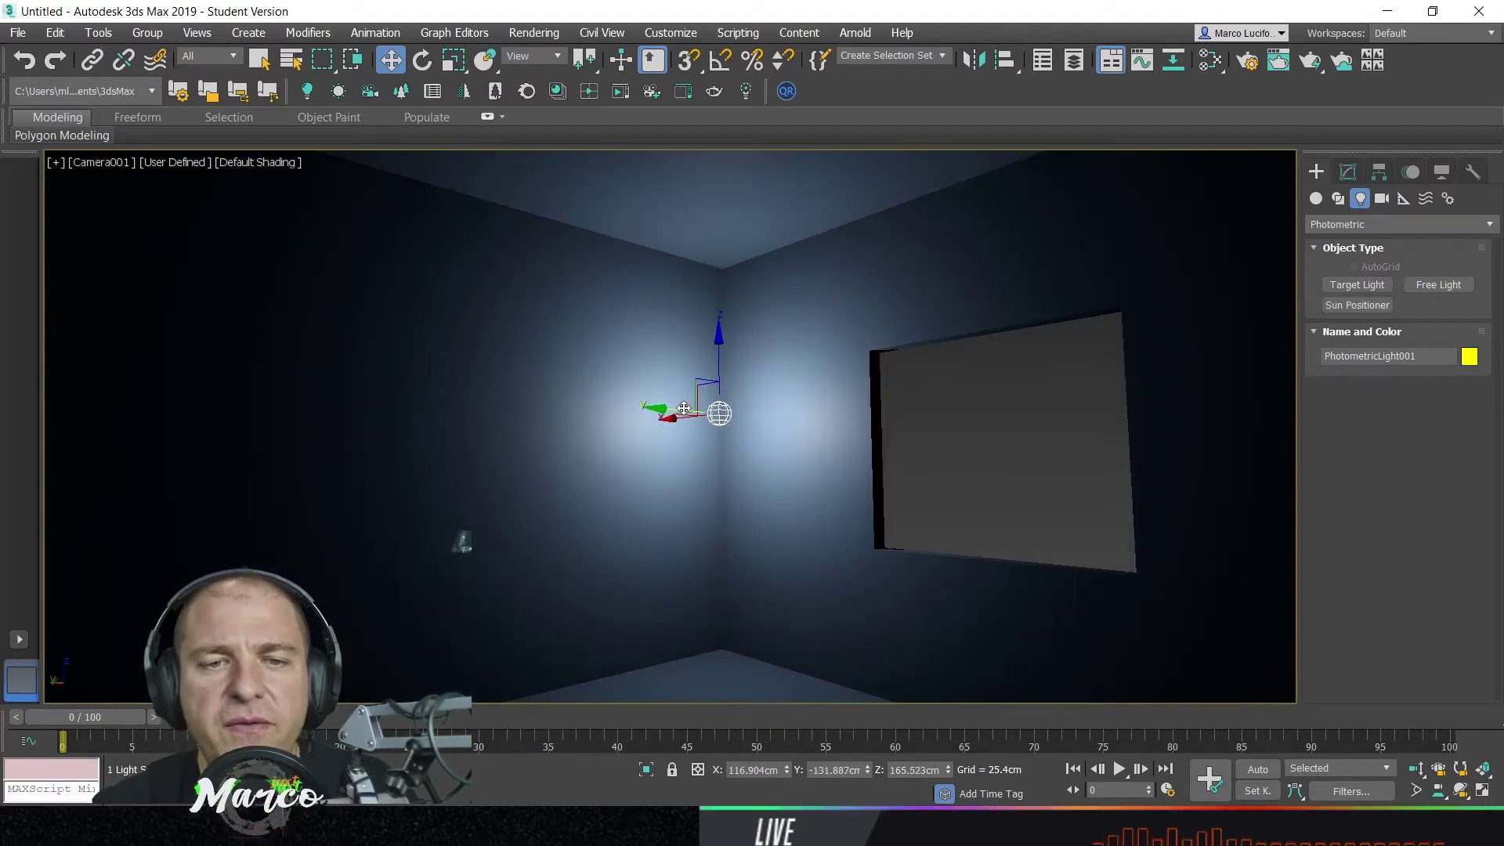
{"action": "mouse_move", "coordinate": [681, 415]}
{"action": "left_mouse_down"}
{"action": "mouse_move", "coordinate": [619, 416]}
{"action": "mouse_move", "coordinate": [915, 442]}
{"action": "mouse_move", "coordinate": [826, 390]}
{"action": "mouse_move", "coordinate": [744, 381]}
{"action": "mouse_move", "coordinate": [857, 388]}
{"action": "mouse_move", "coordinate": [675, 385]}
{"action": "left_mouse_up"}
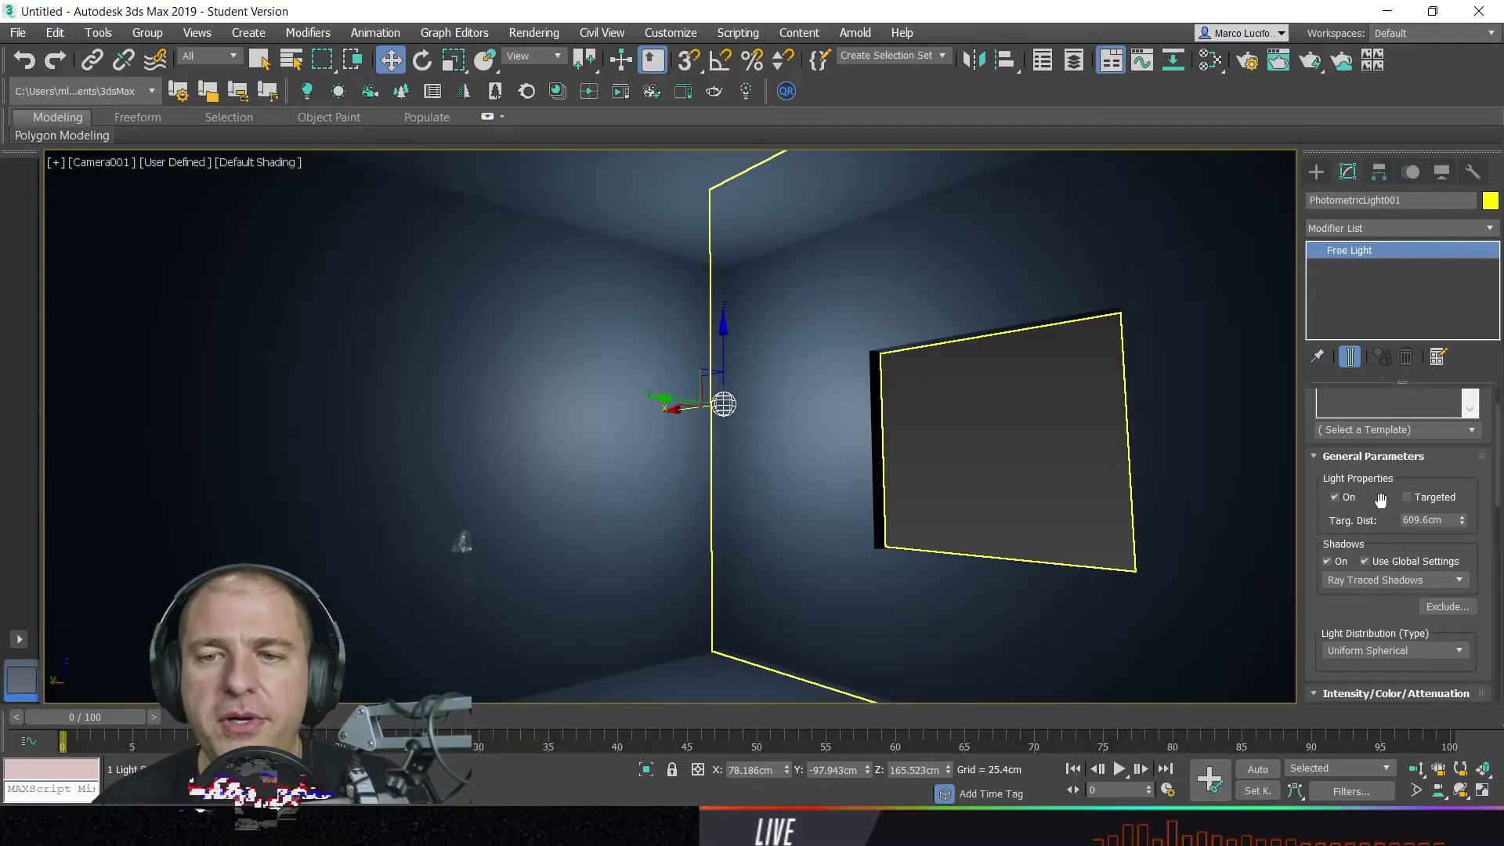
- Switch the free light off and on again to compare the room's illumination
{"action": "left_click", "coordinate": [1338, 499]}
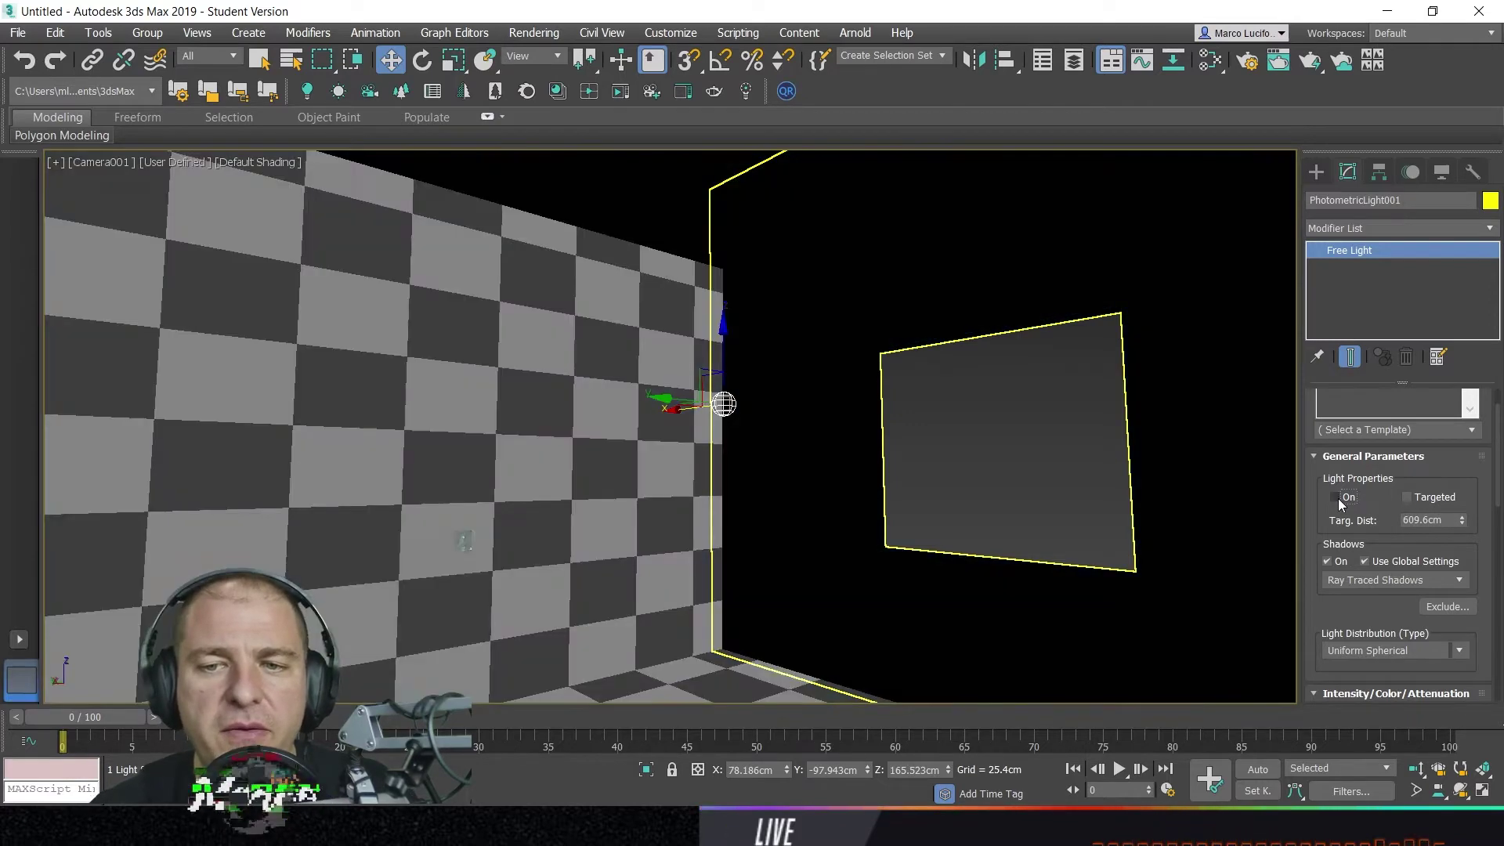
{"action": "left_click", "coordinate": [1338, 499]}
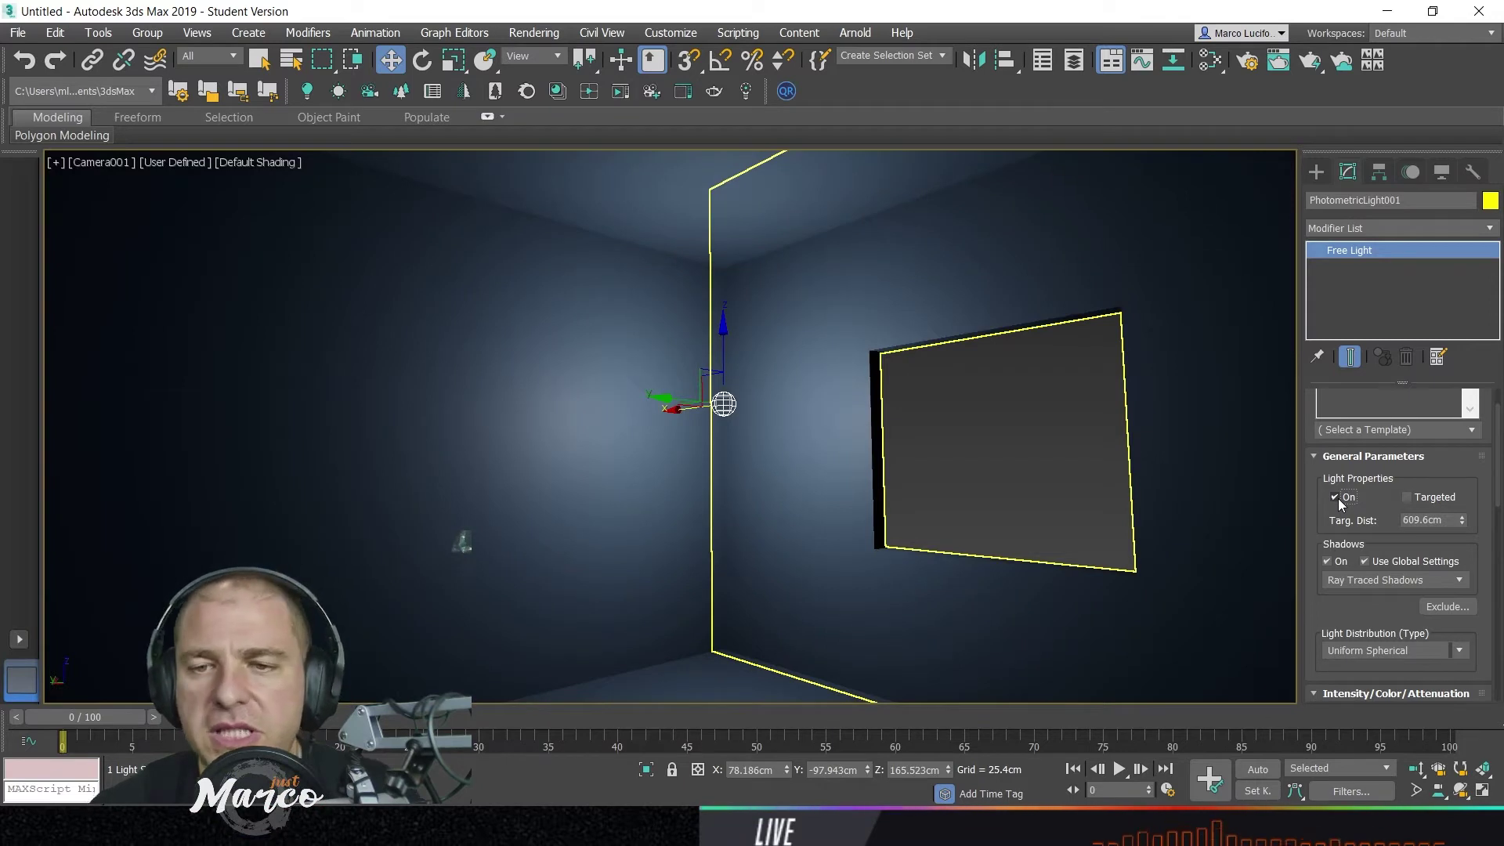
{"action": "left_click_drag", "start_coordinate": [1382, 505], "coordinate": [1396, 421]}
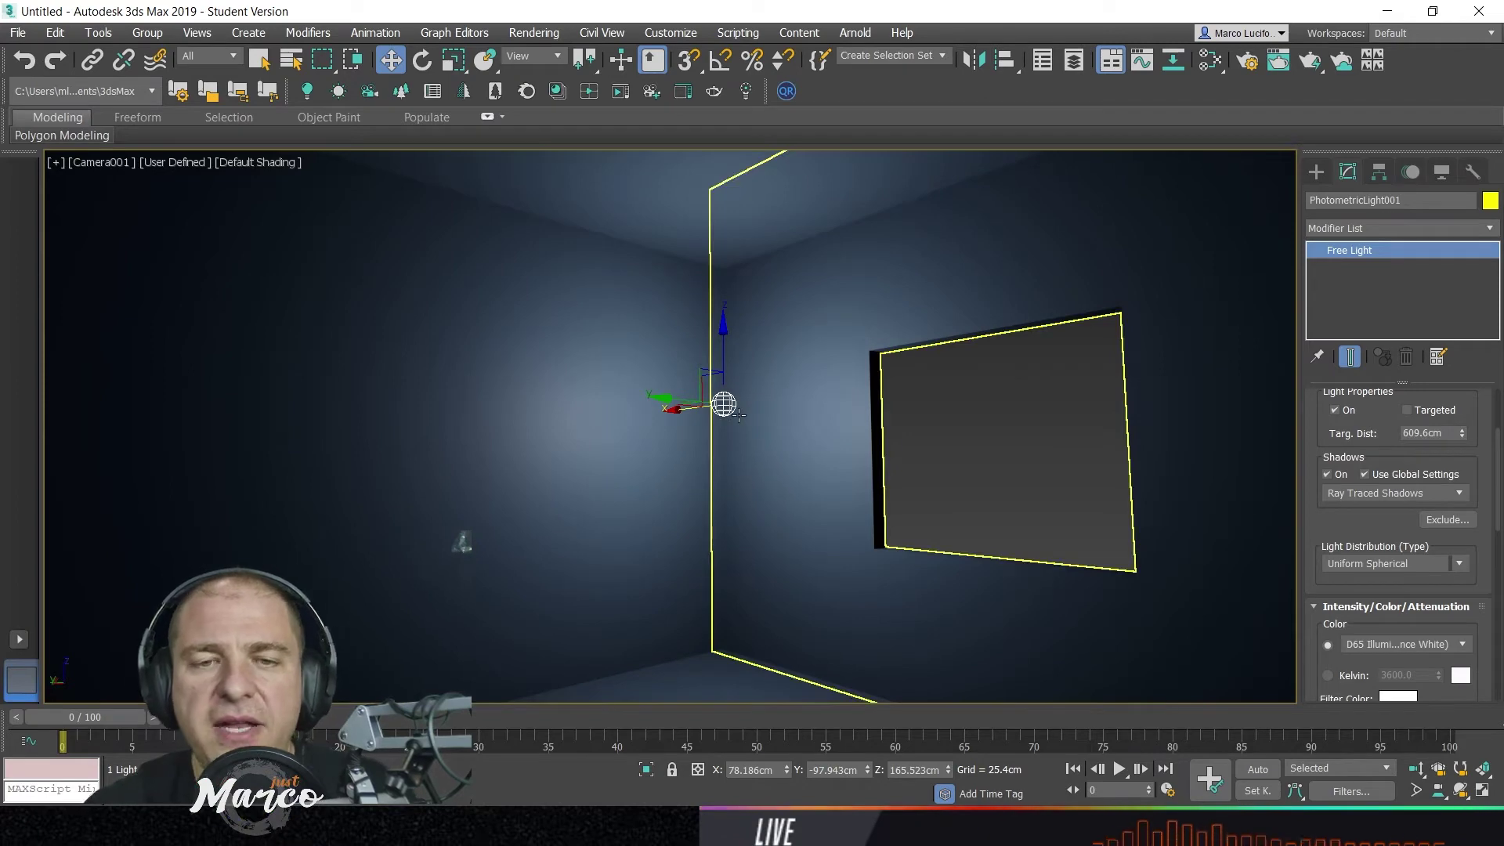
- Using AutoGrid, create a box about 11 cm by 7.4 cm projecting from the window wall below the light, and deselect it
{"action": "left_click", "coordinate": [1316, 171]}
{"action": "left_click", "coordinate": [1317, 199]}
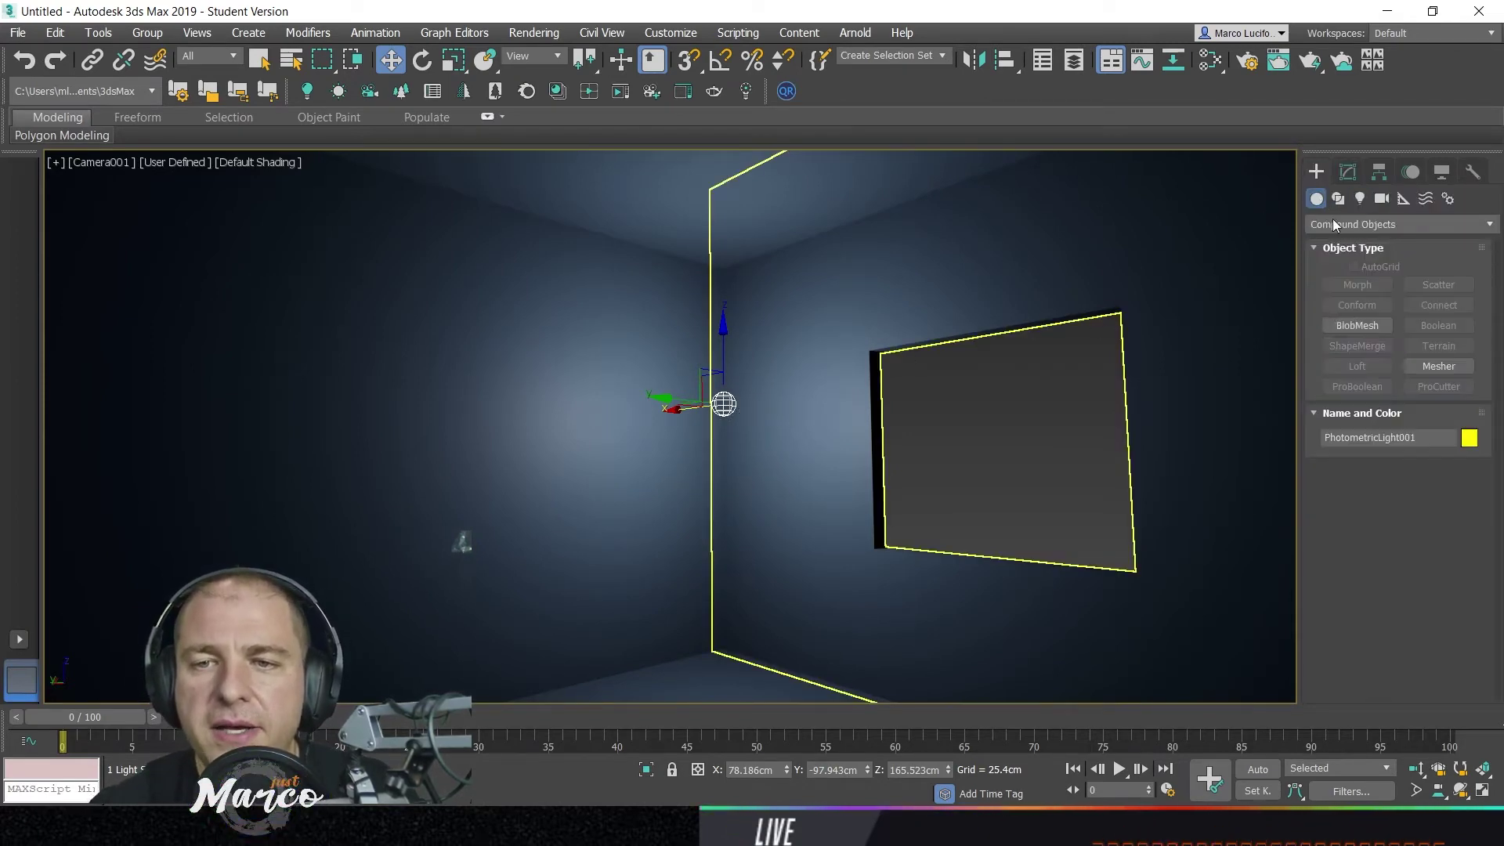
{"action": "left_click", "coordinate": [1337, 227]}
{"action": "left_click", "coordinate": [1341, 245]}
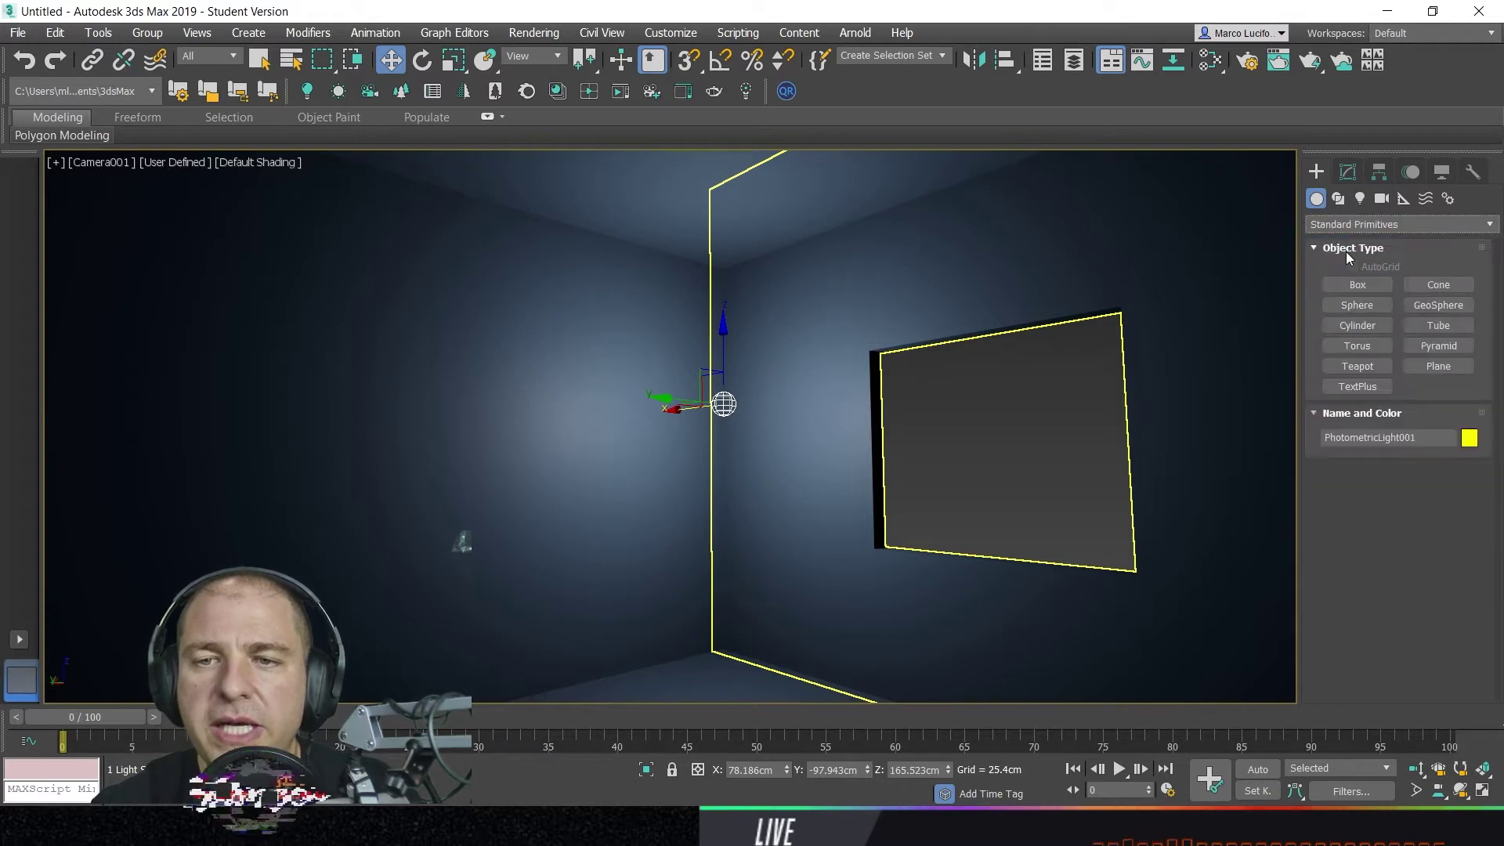
{"action": "left_click", "coordinate": [1357, 286]}
{"action": "left_click", "coordinate": [1354, 267]}
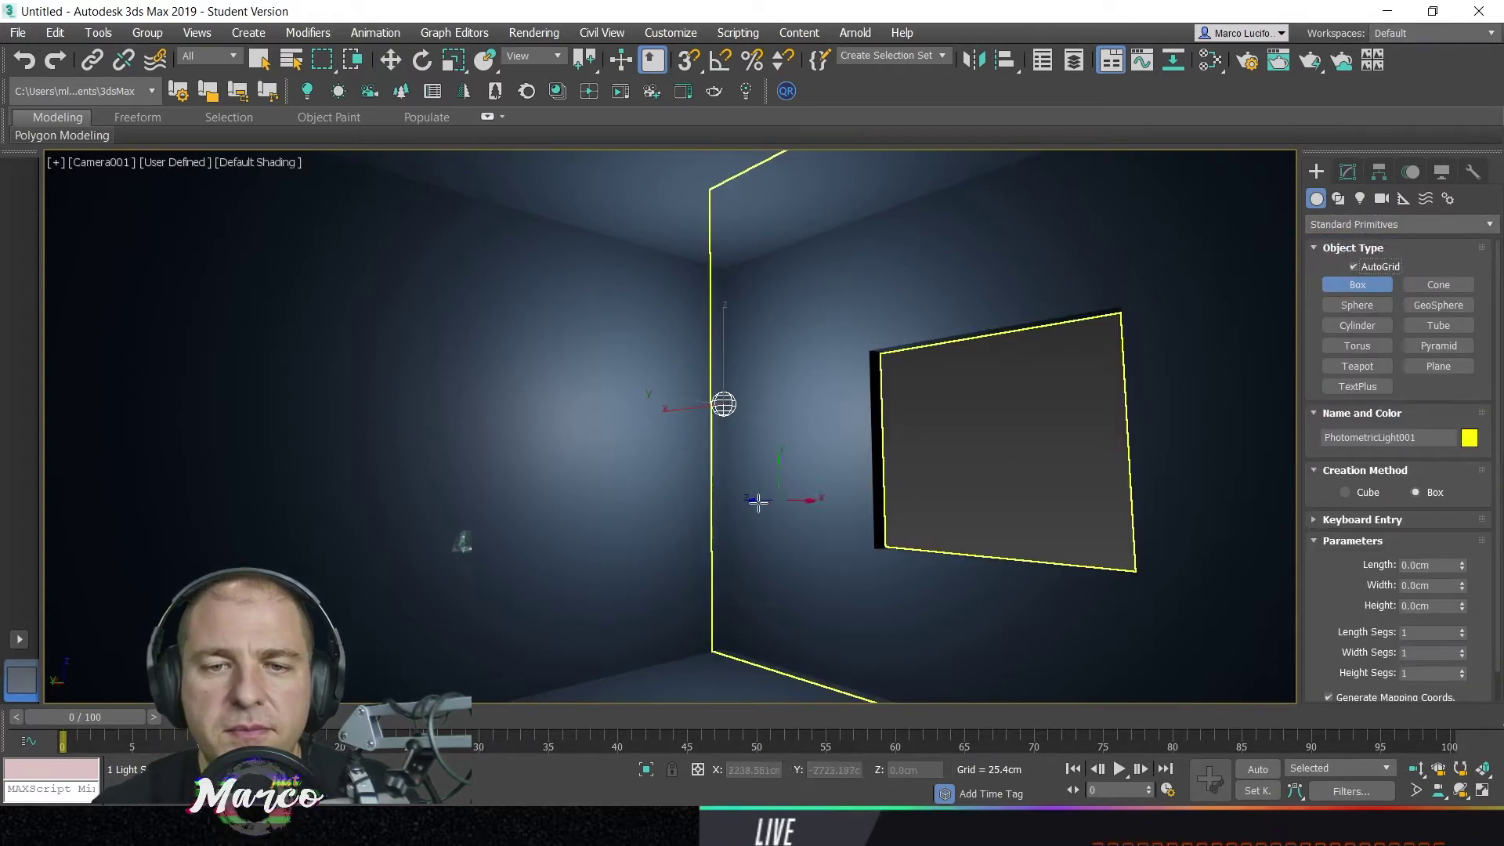
{"action": "left_click_drag", "start_coordinate": [822, 505], "coordinate": [814, 523]}
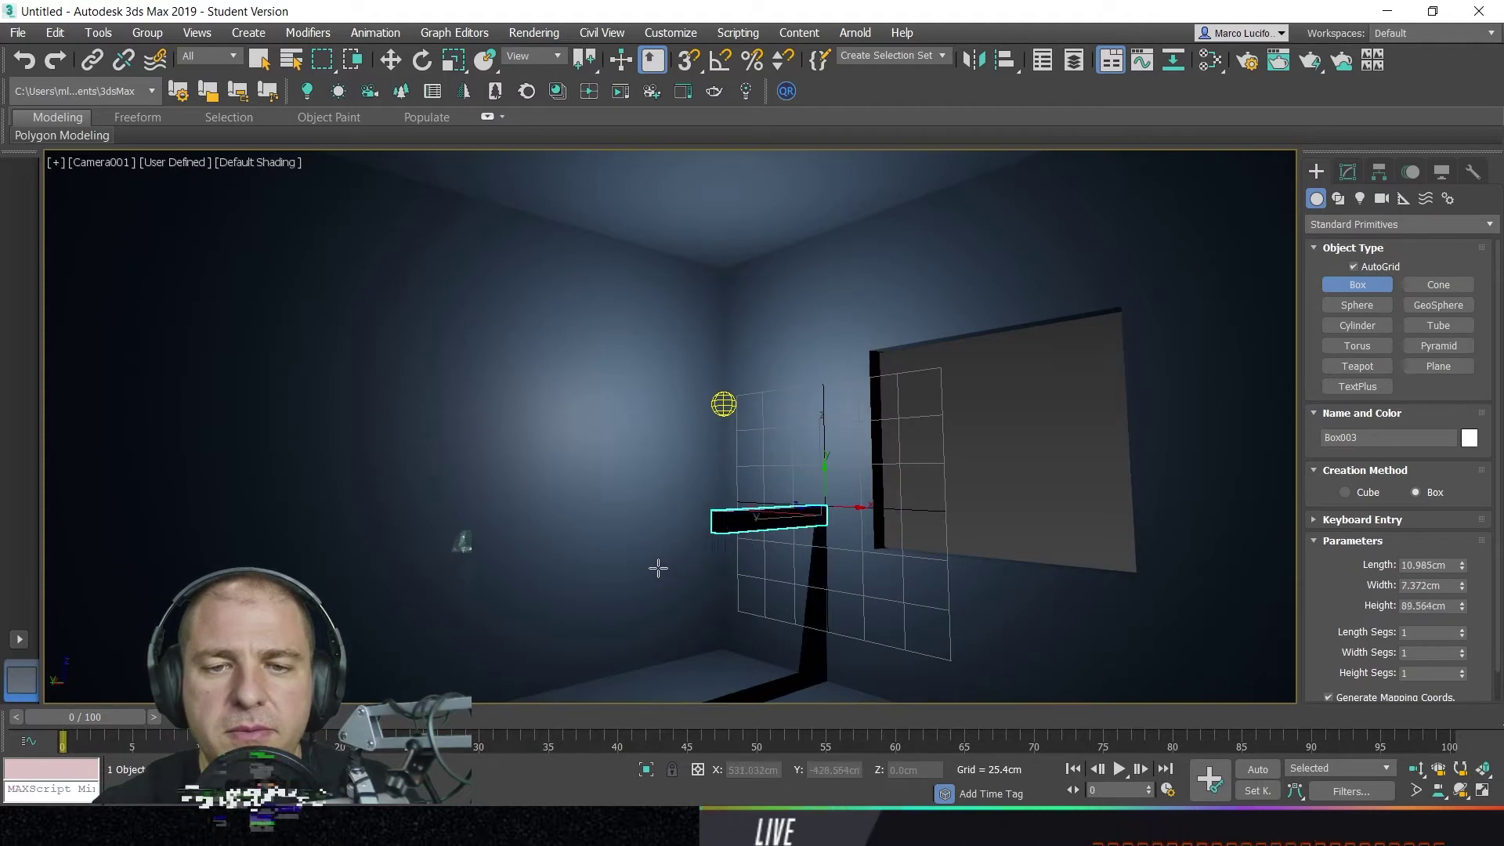
{"action": "left_click", "coordinate": [708, 553]}
{"action": "key", "text": "w"}
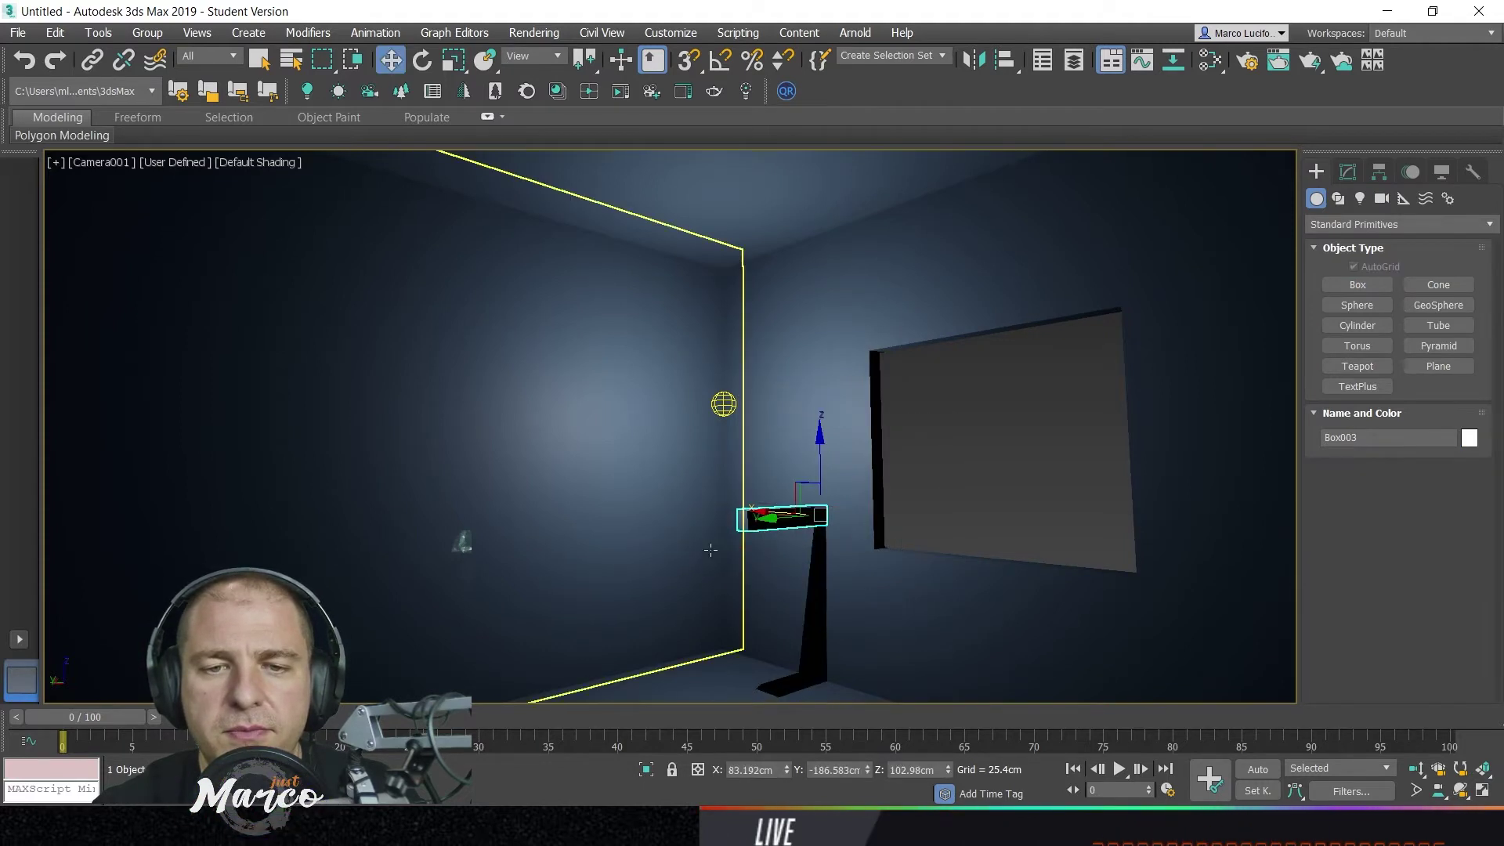
{"action": "key", "text": "ctrl+d"}
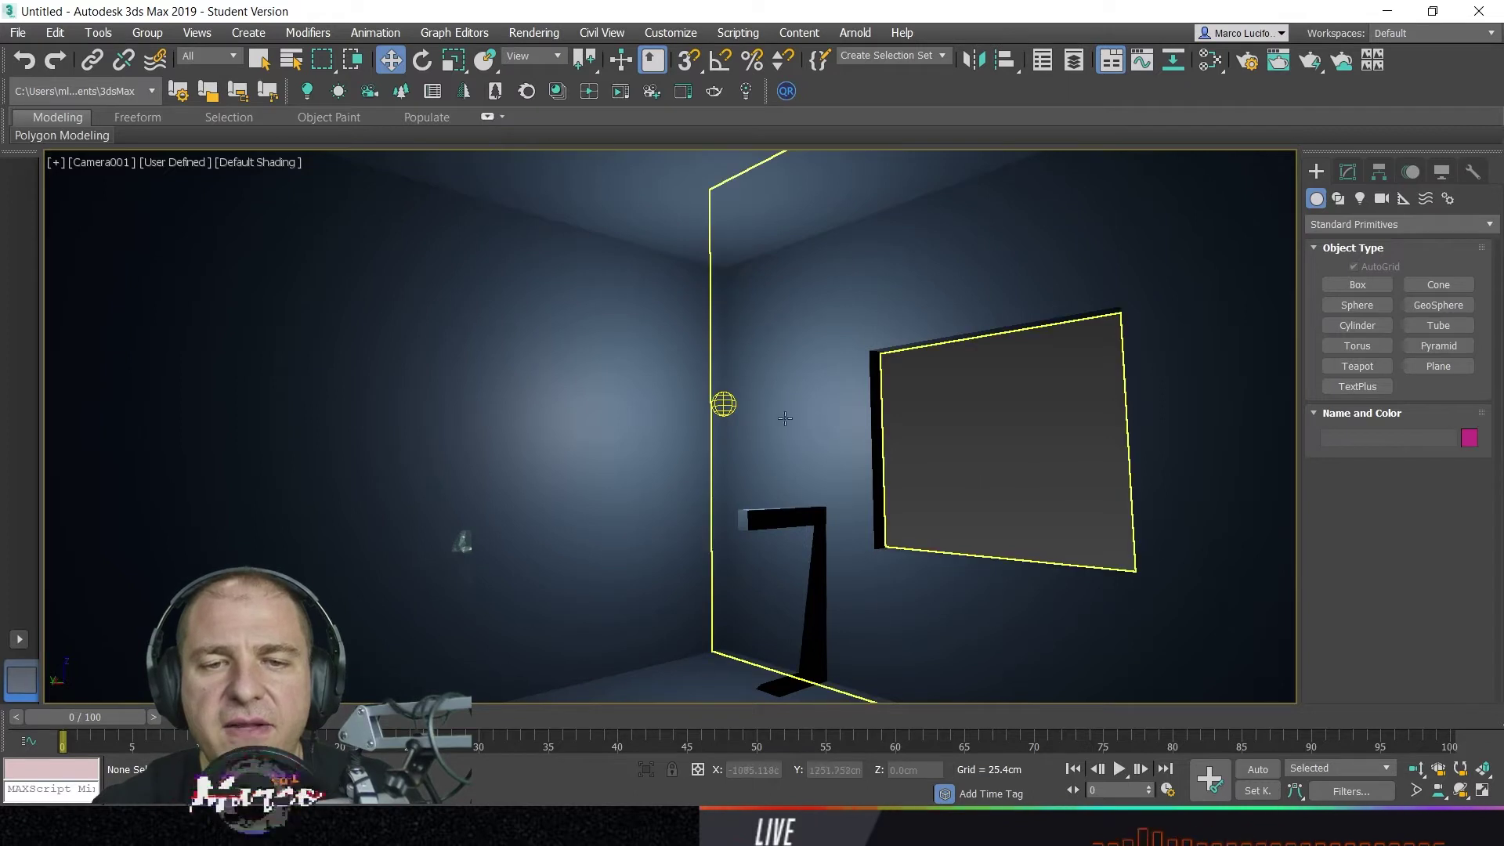
- Select the free light and turn its shadows off and on again to compare the box's shadow
{"action": "left_click", "coordinate": [724, 404]}
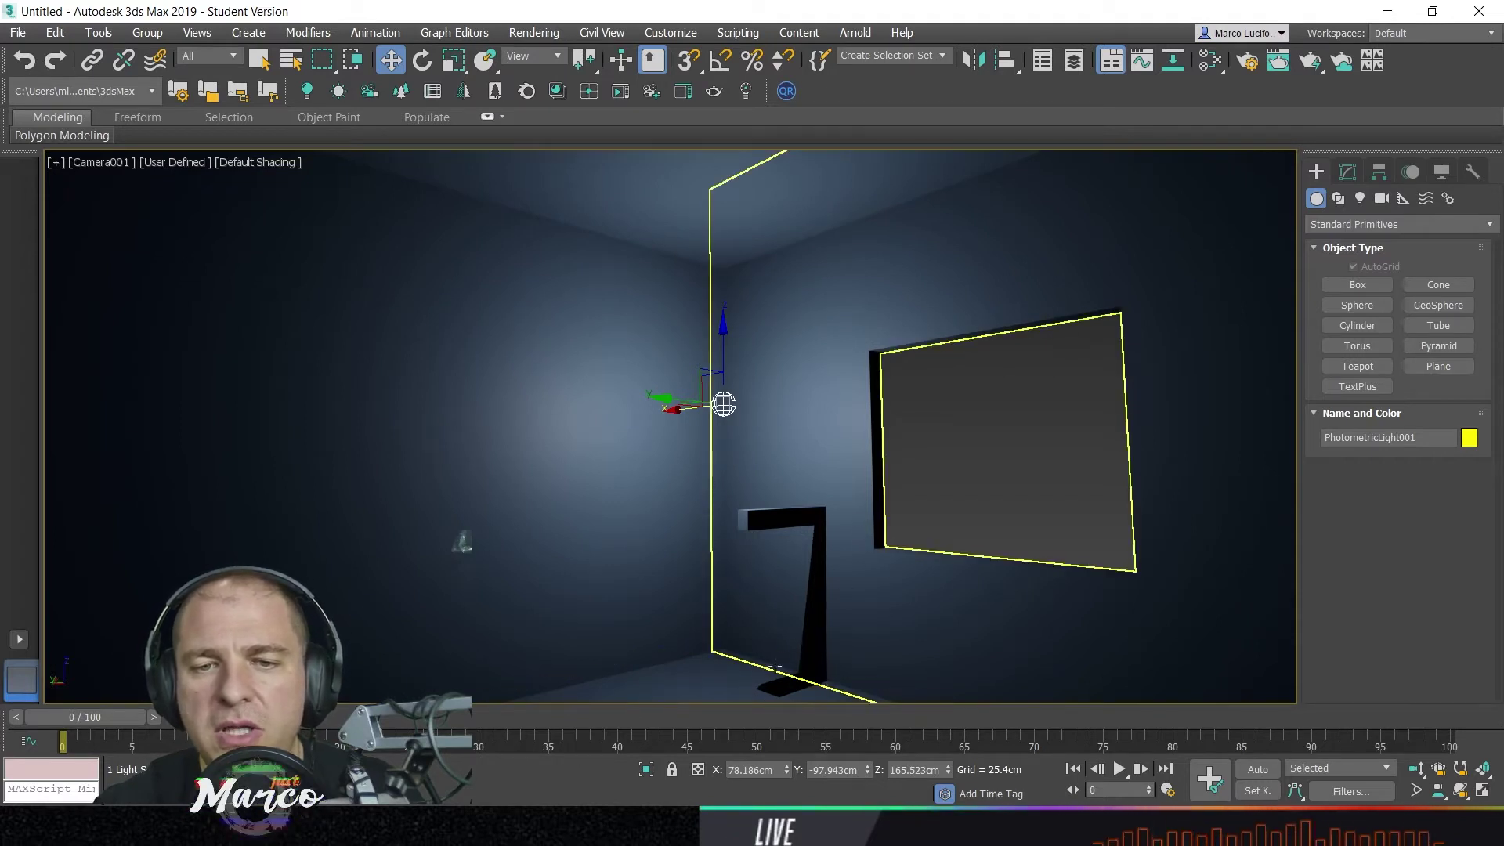
{"action": "left_click", "coordinate": [1348, 172]}
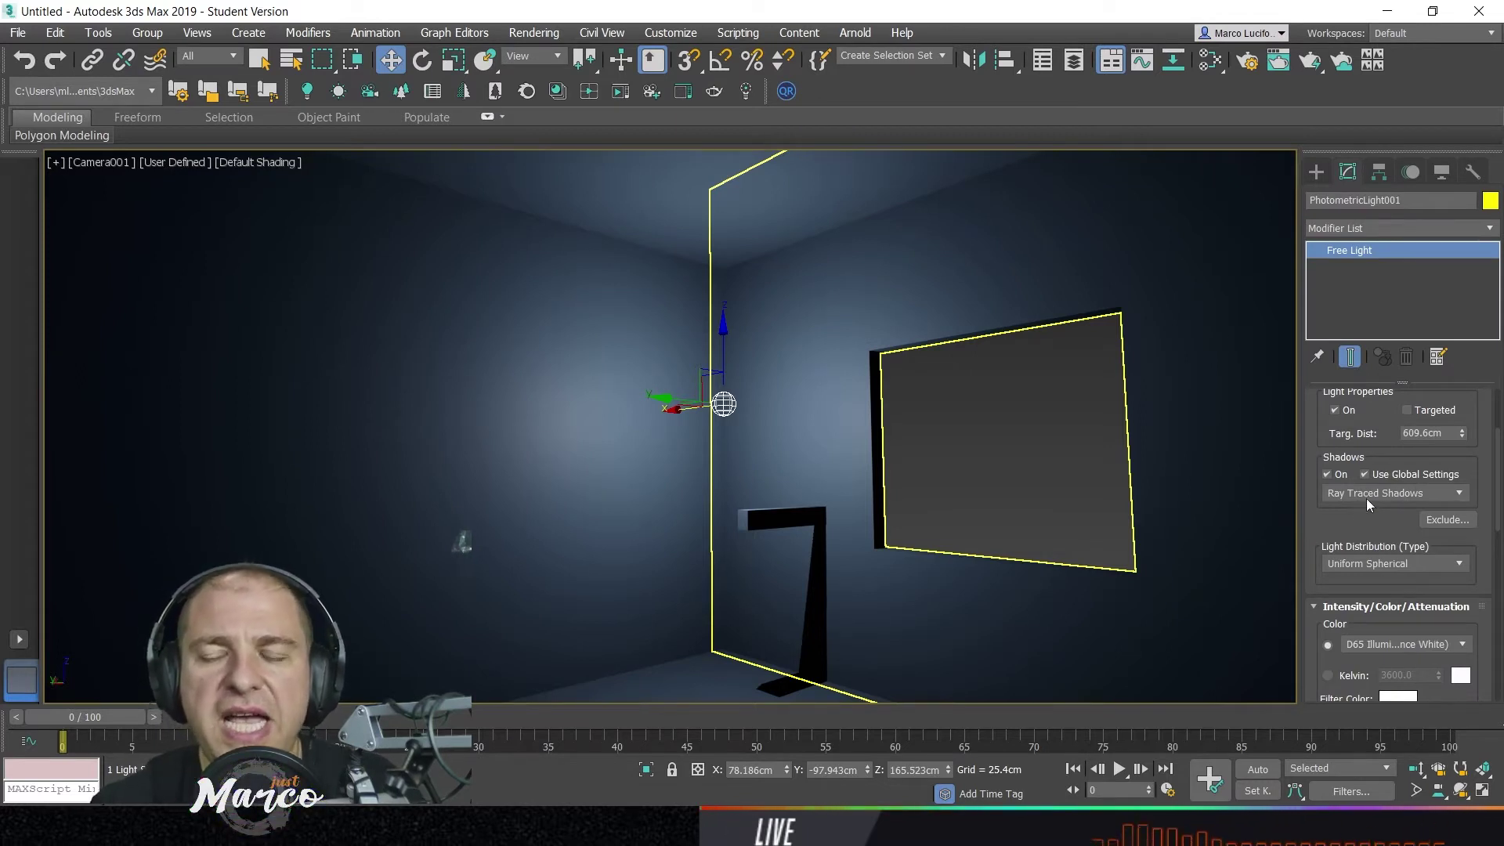
{"action": "left_click", "coordinate": [1334, 474]}
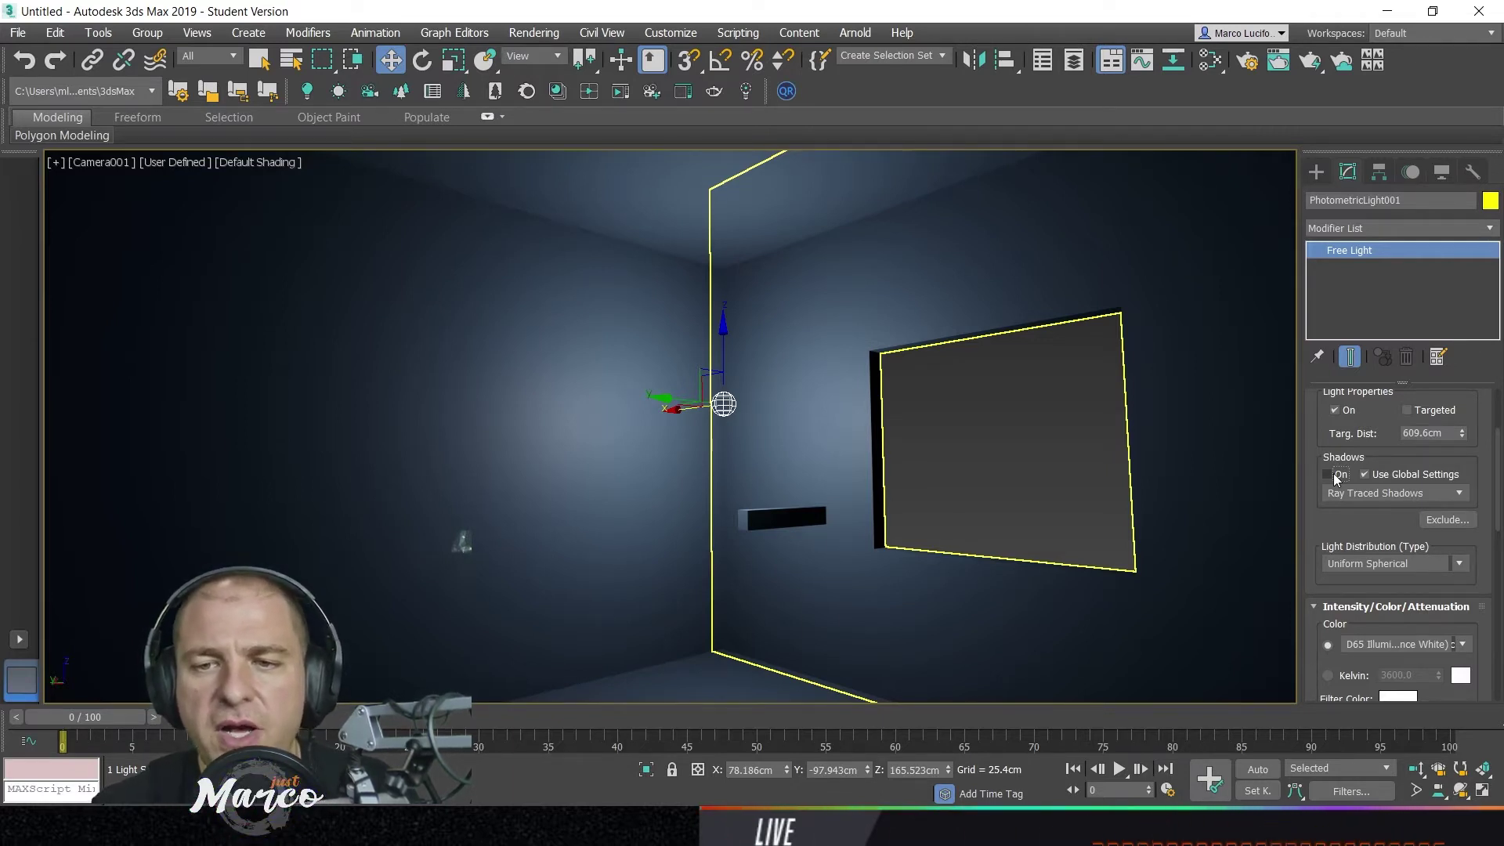
{"action": "left_click", "coordinate": [1337, 476]}
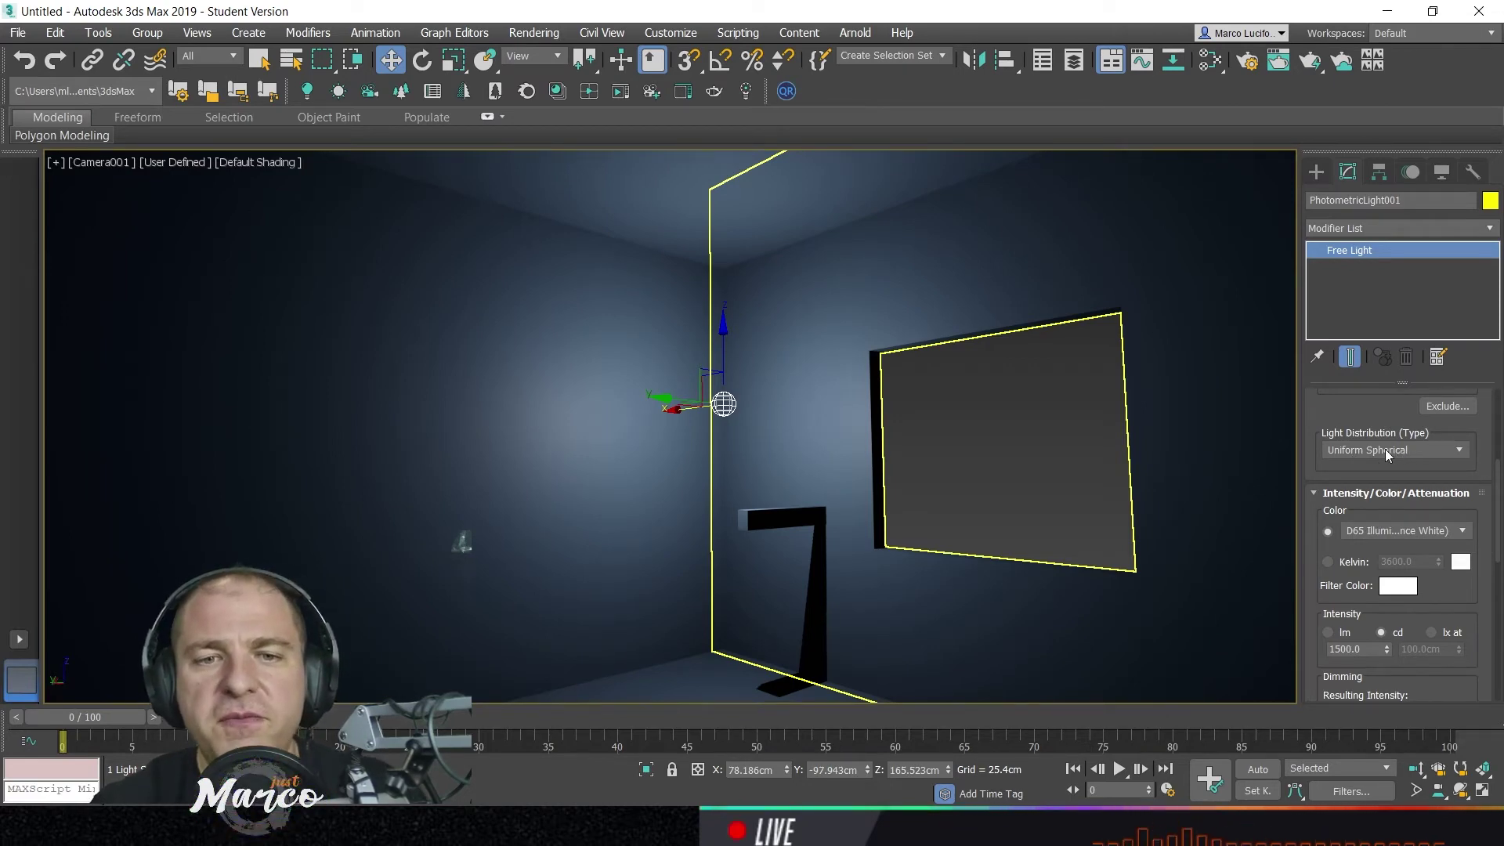
{"action": "scroll", "coordinate": [1385, 449], "scroll_direction": "up", "scroll_amount": 1}
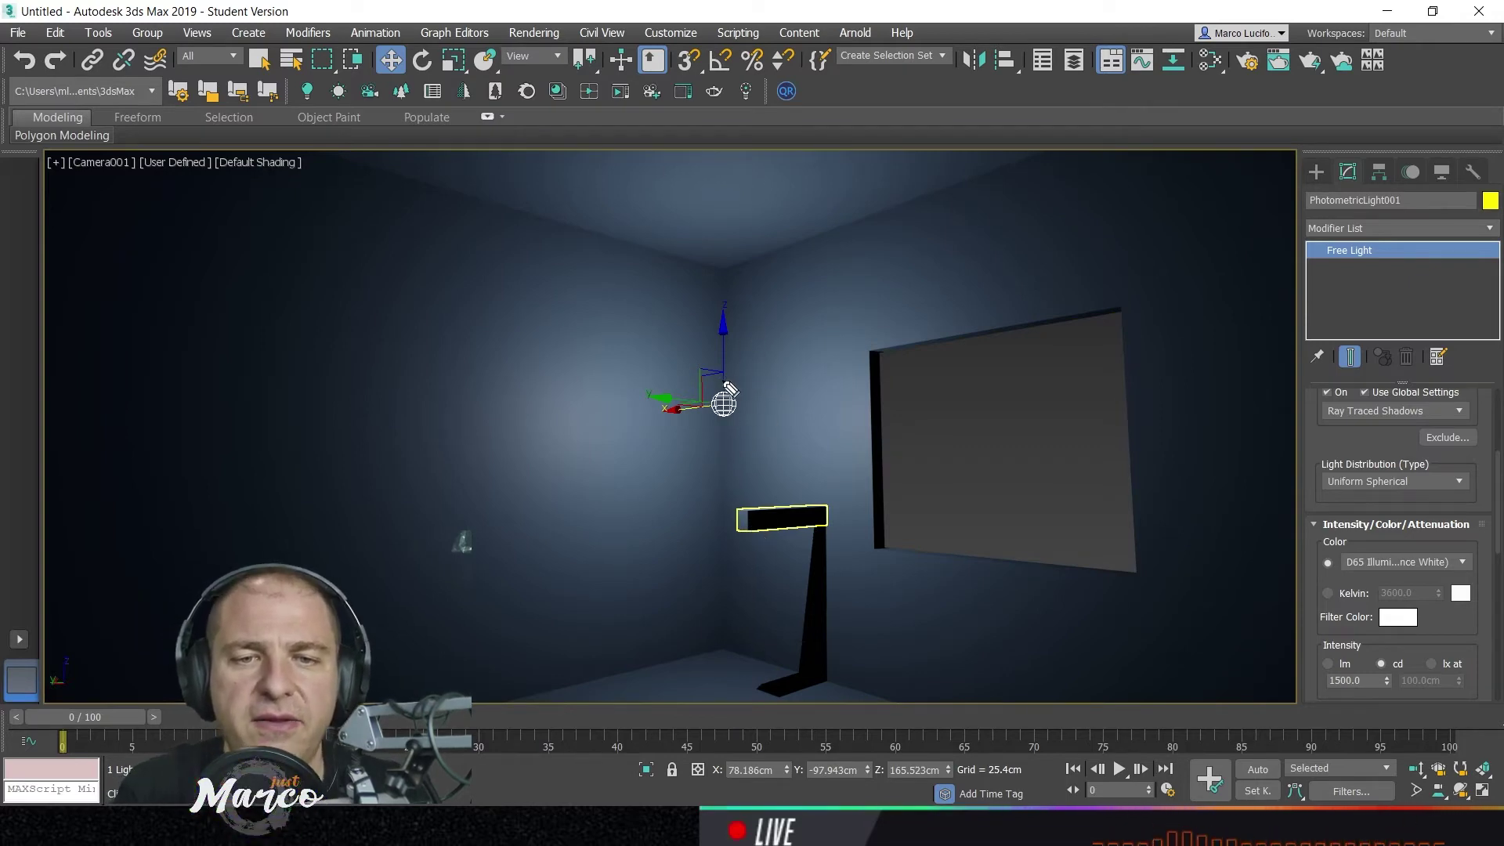
{"action": "mouse_move", "coordinate": [671, 426]}
{"action": "left_mouse_down"}
{"action": "mouse_move", "coordinate": [755, 454]}
{"action": "mouse_move", "coordinate": [723, 384]}
{"action": "mouse_move", "coordinate": [672, 396]}
{"action": "left_mouse_up"}
{"action": "mouse_move", "coordinate": [740, 341]}
{"action": "left_mouse_down"}
{"action": "mouse_move", "coordinate": [740, 502]}
{"action": "mouse_move", "coordinate": [759, 360]}
{"action": "mouse_move", "coordinate": [827, 321]}
{"action": "mouse_move", "coordinate": [661, 448]}
{"action": "mouse_move", "coordinate": [872, 336]}
{"action": "mouse_move", "coordinate": [872, 312]}
{"action": "mouse_move", "coordinate": [611, 426]}
{"action": "mouse_move", "coordinate": [921, 435]}
{"action": "mouse_move", "coordinate": [813, 376]}
{"action": "mouse_move", "coordinate": [586, 377]}
{"action": "mouse_move", "coordinate": [926, 540]}
{"action": "mouse_move", "coordinate": [621, 258]}
{"action": "mouse_move", "coordinate": [830, 671]}
{"action": "mouse_move", "coordinate": [759, 255]}
{"action": "mouse_move", "coordinate": [489, 474]}
{"action": "left_mouse_up"}
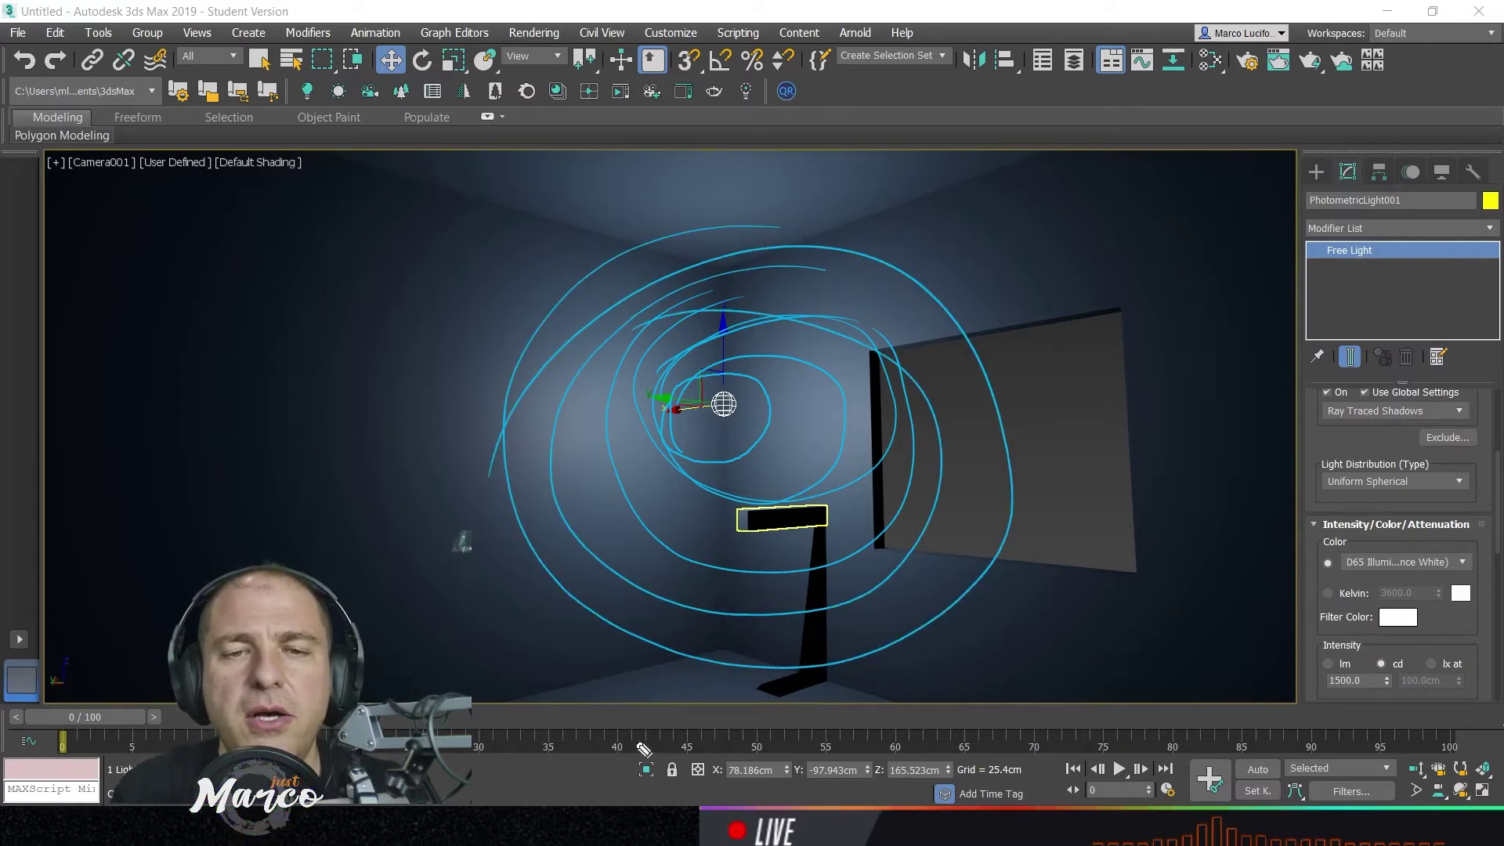
{"action": "left_click_drag", "start_coordinate": [763, 244], "coordinate": [828, 625]}
{"action": "mouse_move", "coordinate": [488, 446]}
{"action": "left_mouse_down"}
{"action": "mouse_move", "coordinate": [581, 496]}
{"action": "mouse_move", "coordinate": [1017, 367]}
{"action": "left_mouse_up"}
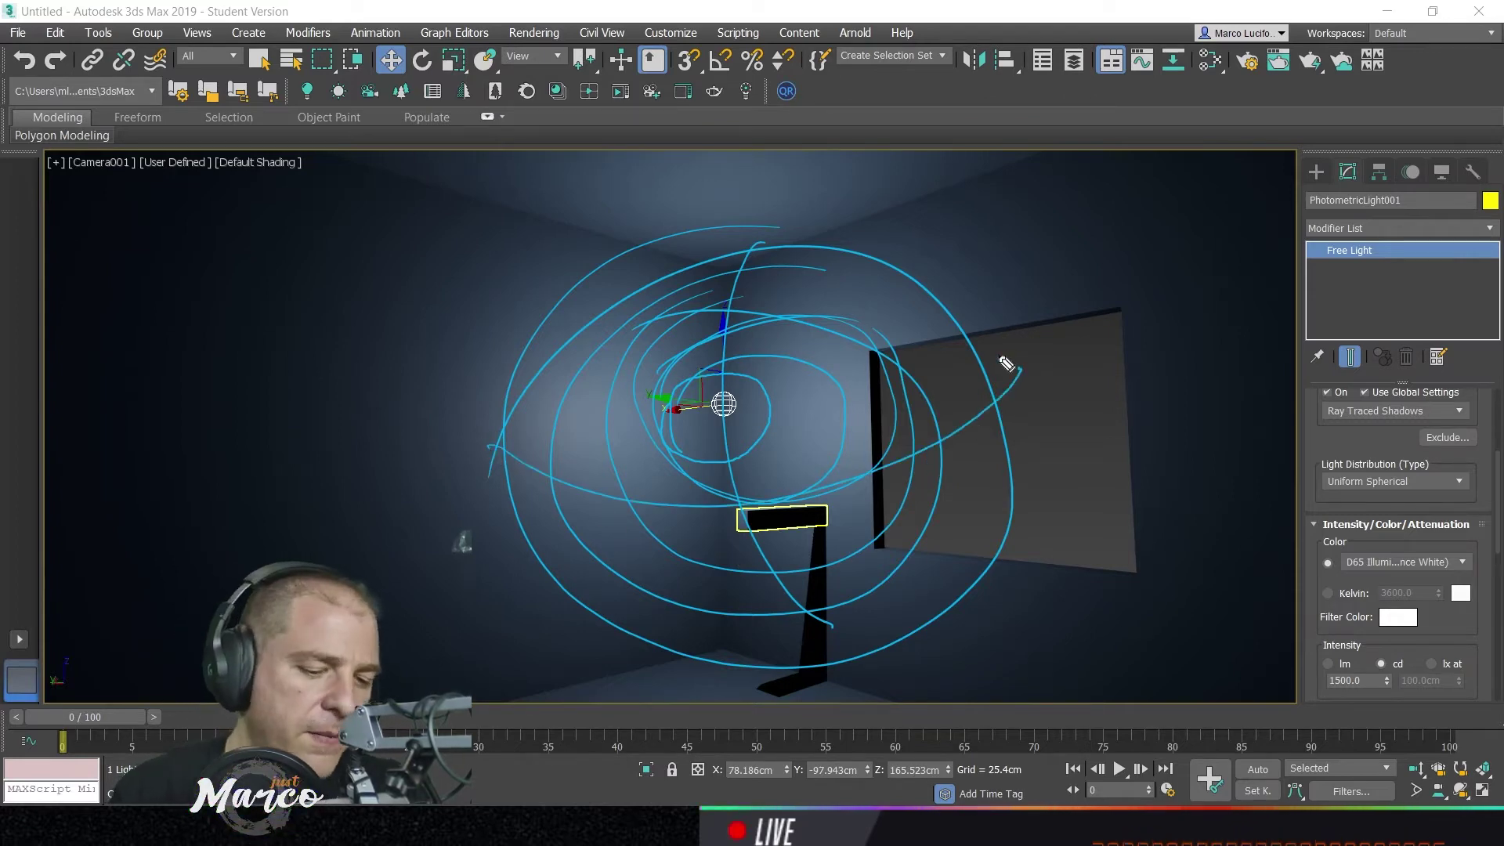
{"action": "key", "text": "Delete"}
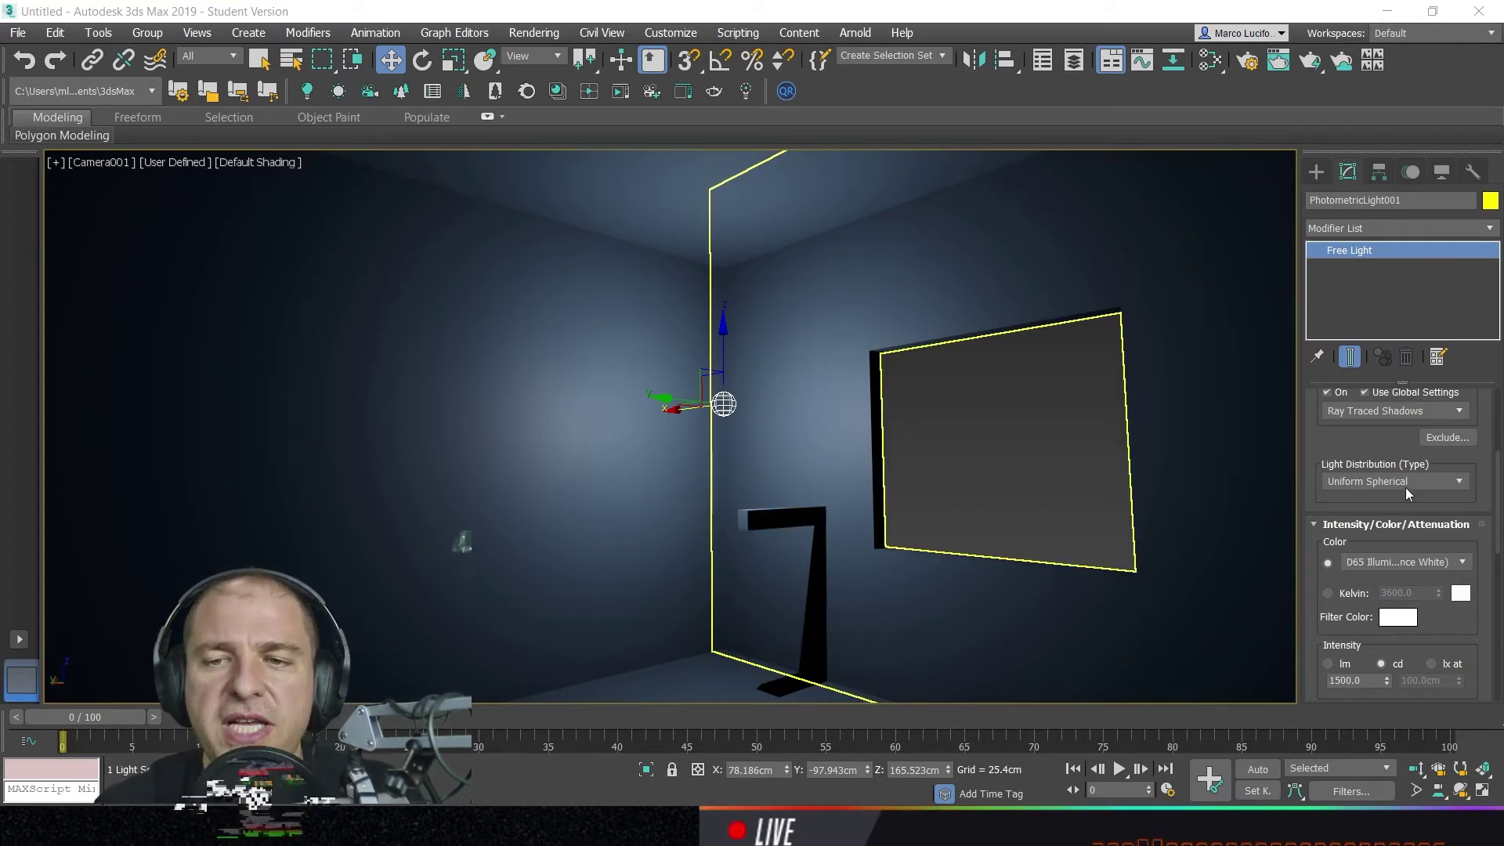
- Change the free light's distribution type to Uniform Diffuse
{"action": "left_click", "coordinate": [1458, 482]}
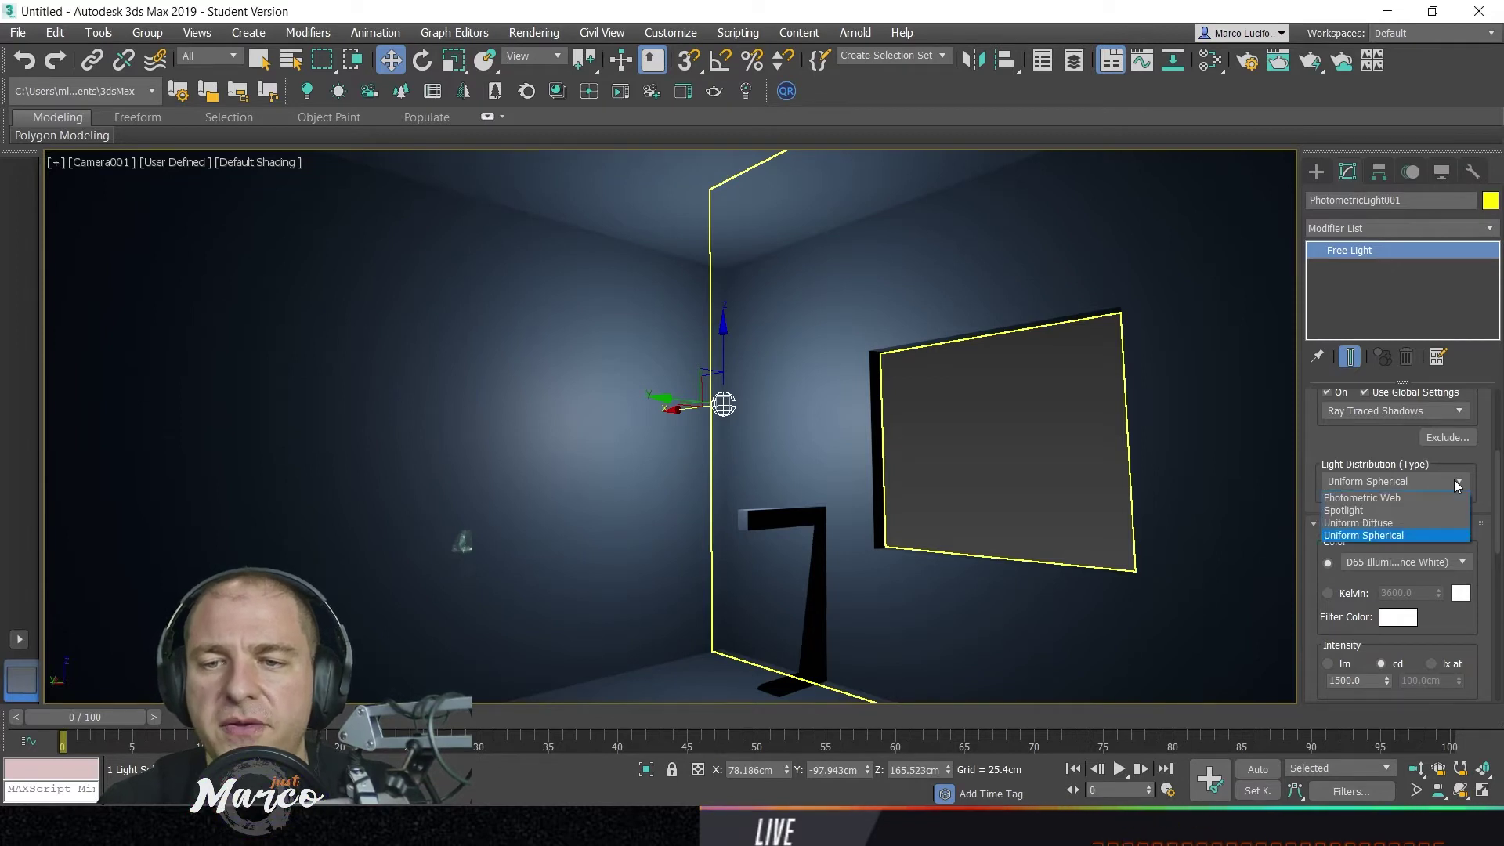
{"action": "left_click", "coordinate": [1432, 523]}
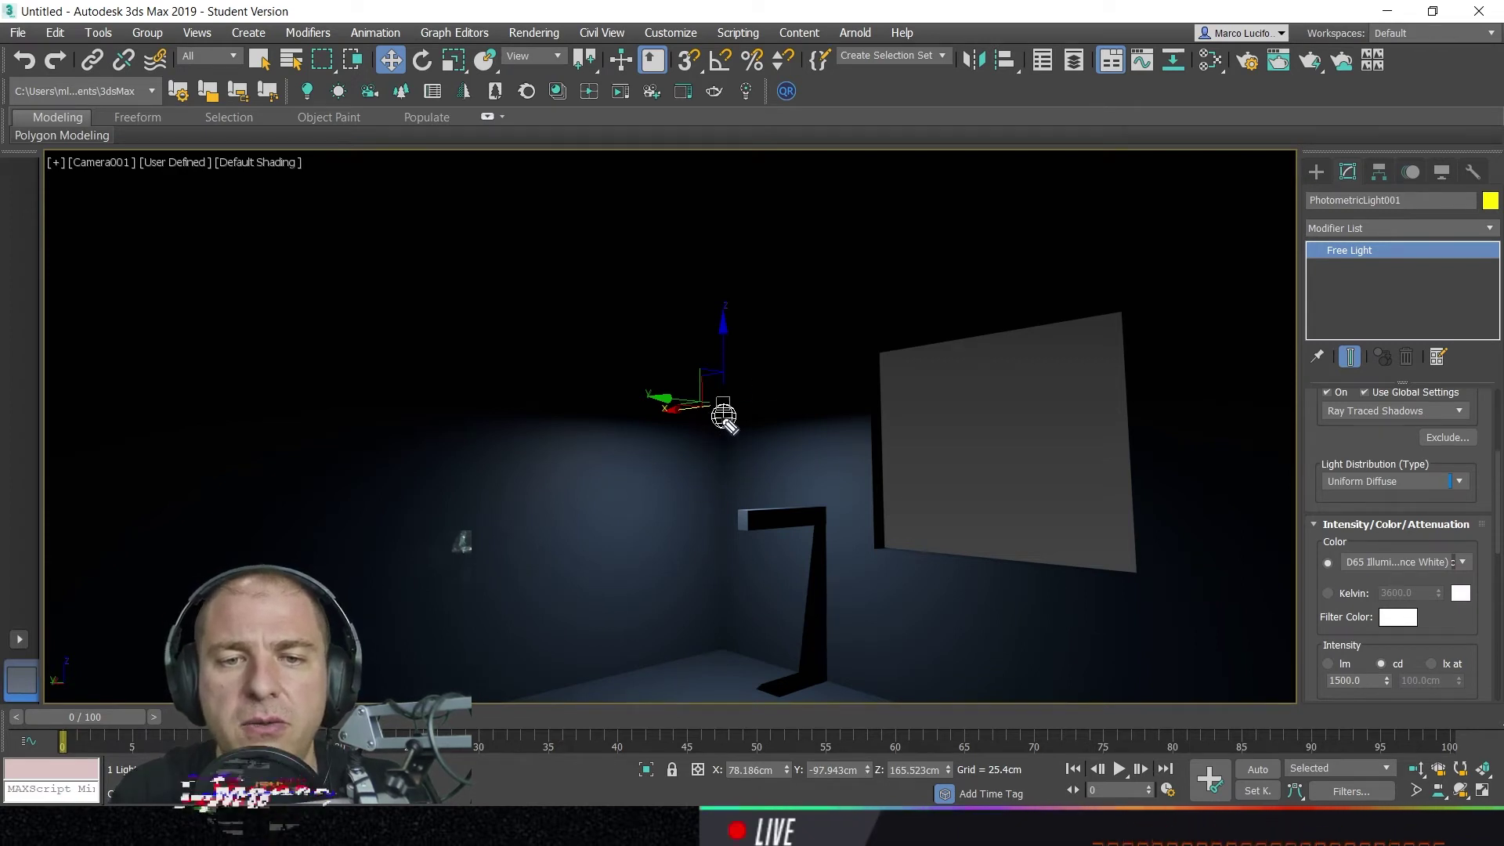
{"action": "mouse_move", "coordinate": [724, 420]}
{"action": "left_mouse_down"}
{"action": "mouse_move", "coordinate": [621, 497]}
{"action": "mouse_move", "coordinate": [637, 655]}
{"action": "mouse_move", "coordinate": [797, 700]}
{"action": "left_mouse_up"}
{"action": "left_click_drag", "start_coordinate": [841, 561], "coordinate": [709, 441]}
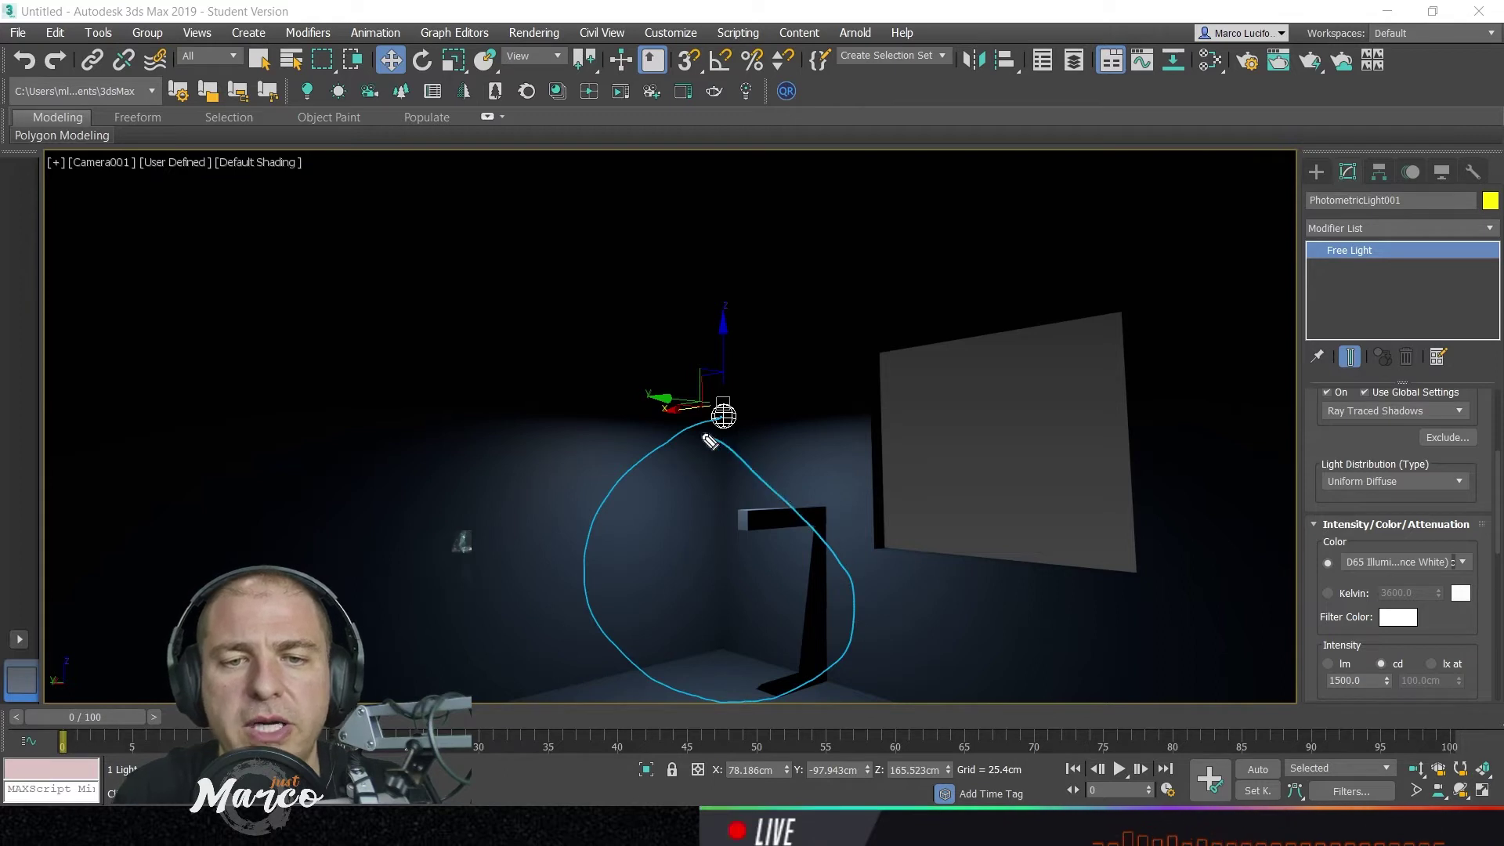
{"action": "mouse_move", "coordinate": [810, 447]}
{"action": "left_mouse_down"}
{"action": "mouse_move", "coordinate": [888, 660]}
{"action": "mouse_move", "coordinate": [642, 708]}
{"action": "mouse_move", "coordinate": [639, 491]}
{"action": "mouse_move", "coordinate": [745, 428]}
{"action": "mouse_move", "coordinate": [747, 651]}
{"action": "left_mouse_up"}
{"action": "mouse_move", "coordinate": [629, 606]}
{"action": "left_mouse_down"}
{"action": "mouse_move", "coordinate": [780, 638]}
{"action": "mouse_move", "coordinate": [921, 612]}
{"action": "left_mouse_up"}
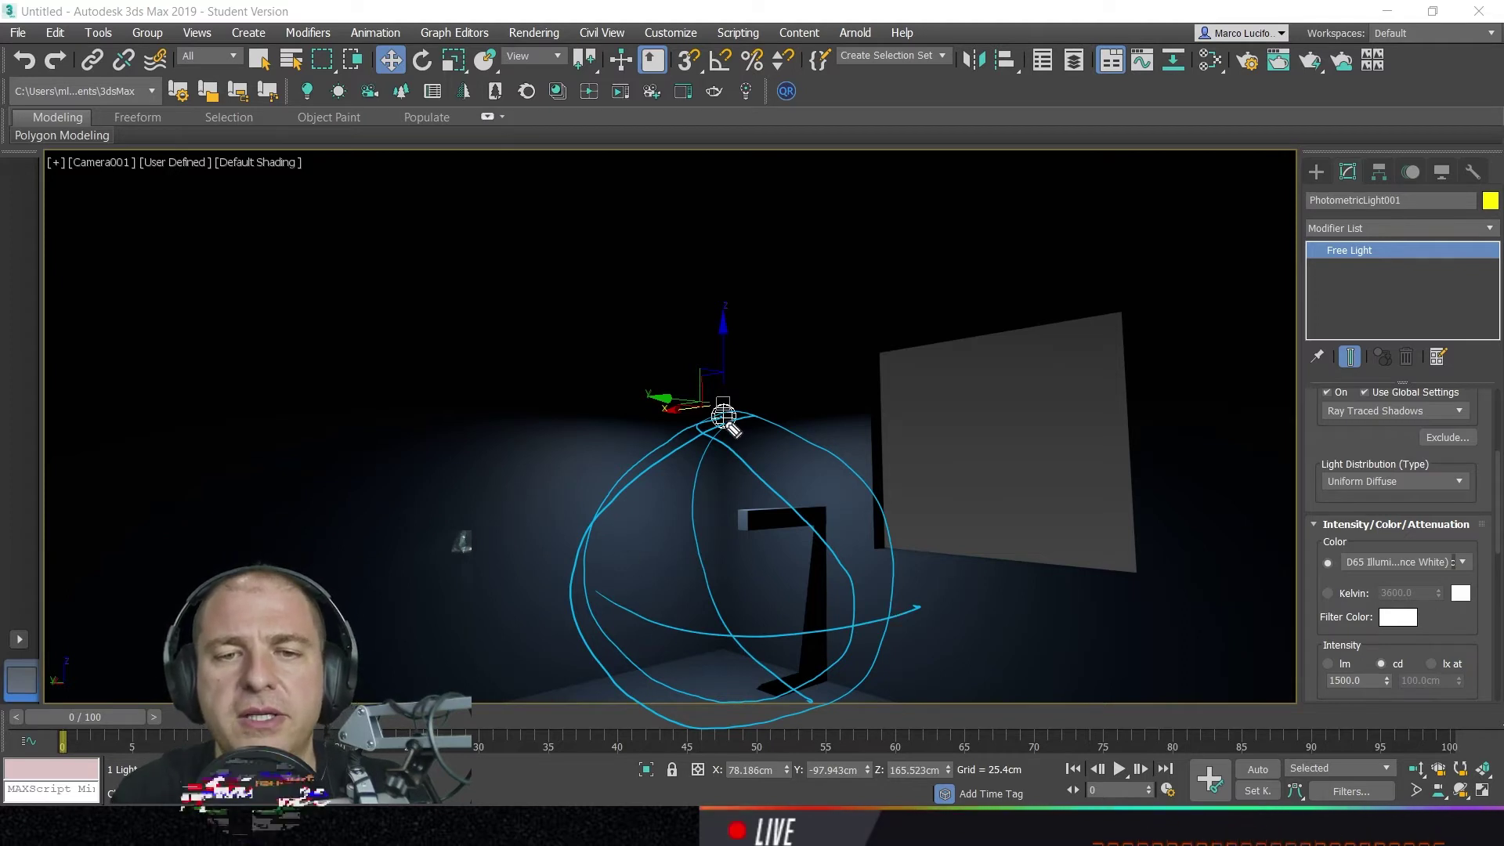
{"action": "left_click_drag", "start_coordinate": [719, 563], "coordinate": [721, 599]}
{"action": "left_click_drag", "start_coordinate": [714, 596], "coordinate": [730, 583]}
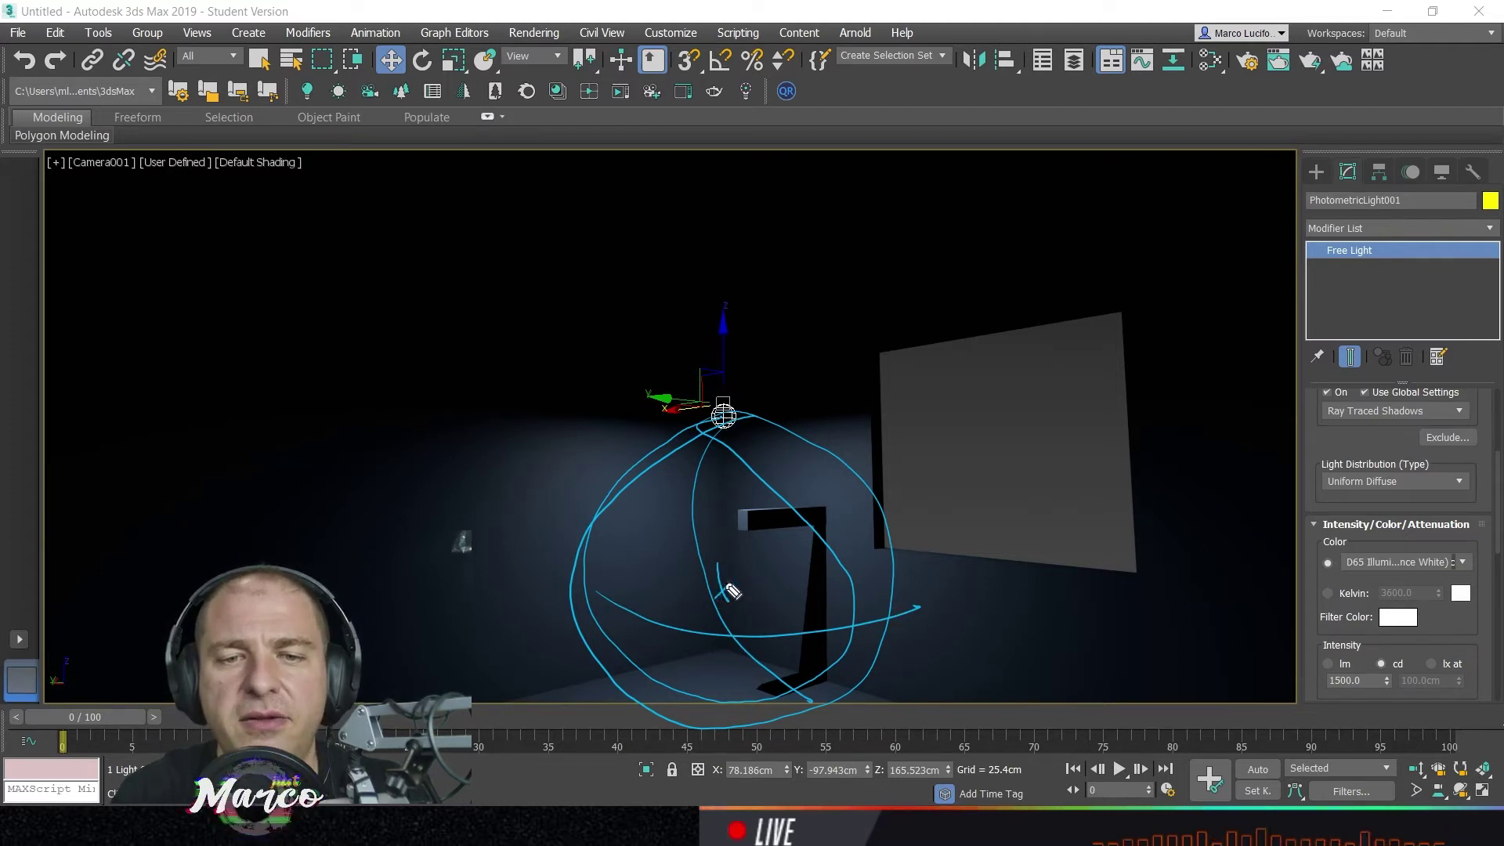
{"action": "mouse_move", "coordinate": [705, 433]}
{"action": "left_mouse_down"}
{"action": "mouse_move", "coordinate": [622, 655]}
{"action": "mouse_move", "coordinate": [719, 707]}
{"action": "mouse_move", "coordinate": [799, 677]}
{"action": "mouse_move", "coordinate": [822, 501]}
{"action": "mouse_move", "coordinate": [853, 661]}
{"action": "mouse_move", "coordinate": [842, 683]}
{"action": "left_mouse_up"}
{"action": "left_click_drag", "start_coordinate": [694, 470], "coordinate": [687, 688]}
{"action": "mouse_move", "coordinate": [733, 440]}
{"action": "left_mouse_down"}
{"action": "mouse_move", "coordinate": [679, 693]}
{"action": "mouse_move", "coordinate": [732, 700]}
{"action": "left_mouse_up"}
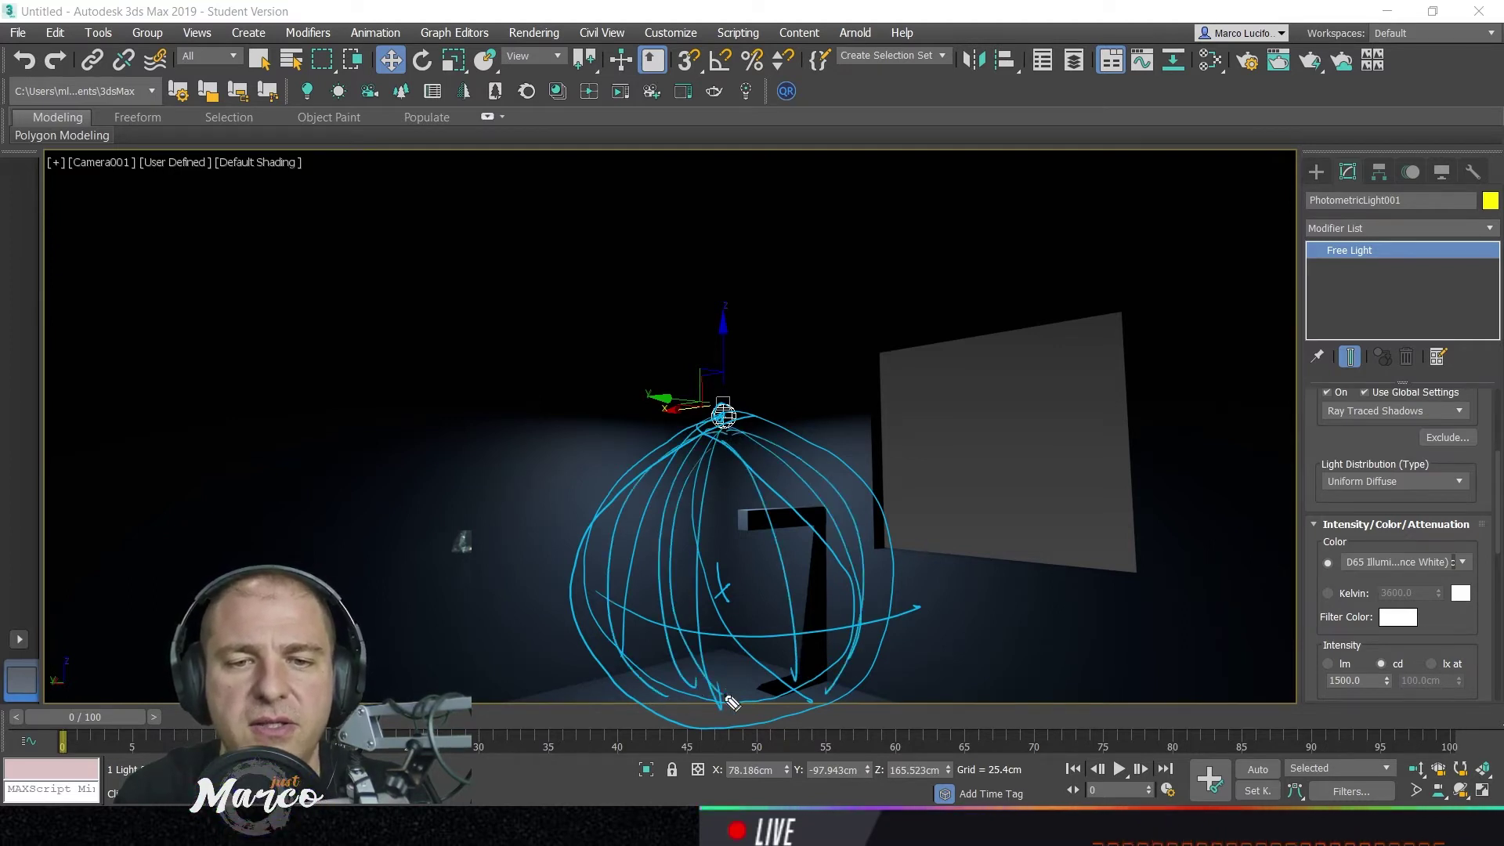
{"action": "left_click_drag", "start_coordinate": [721, 466], "coordinate": [740, 710]}
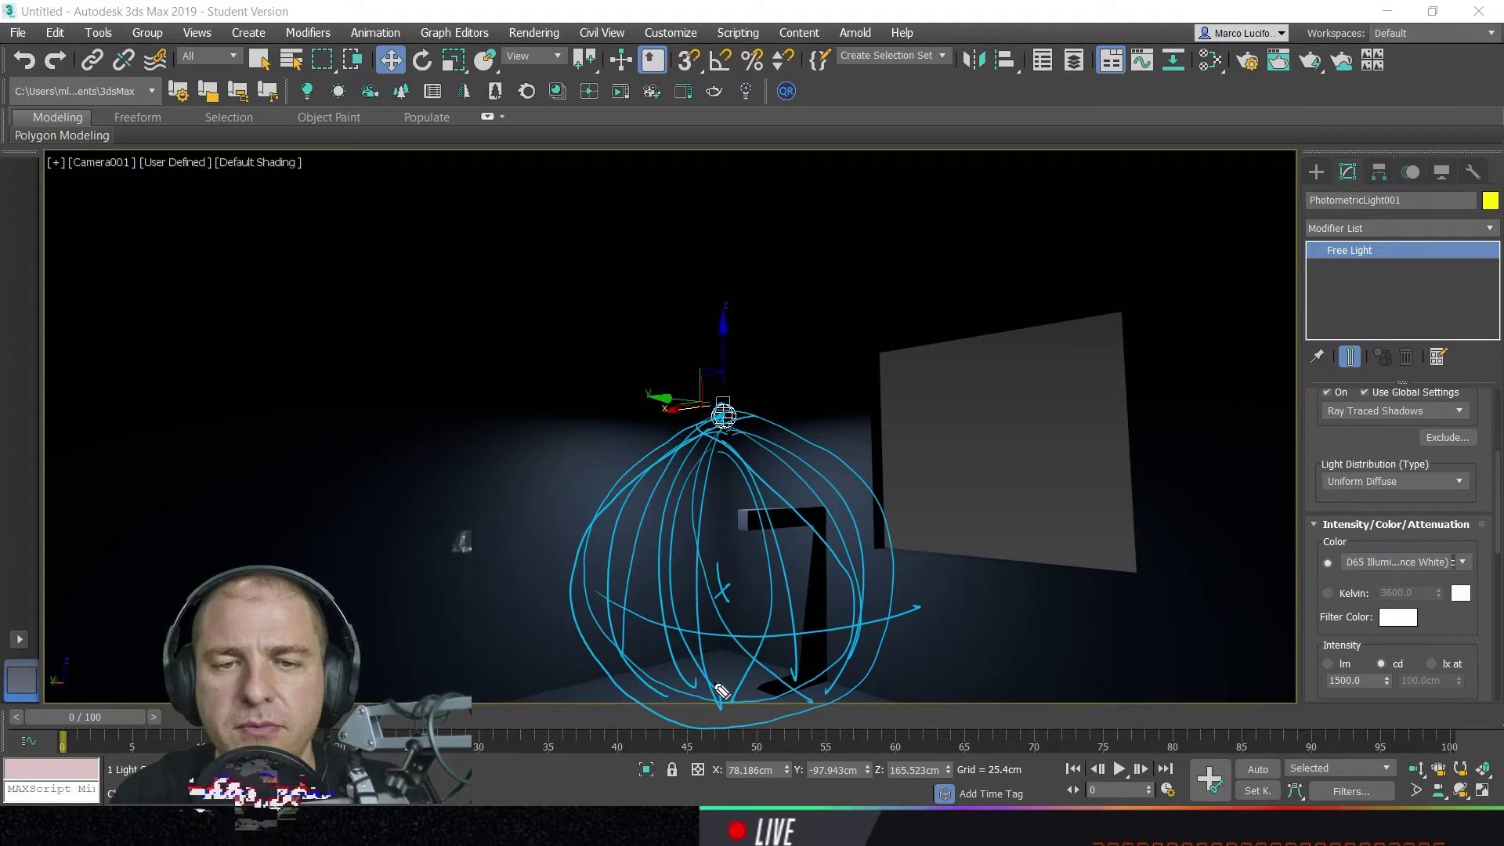
{"action": "key", "text": "ctrl+shift+7"}
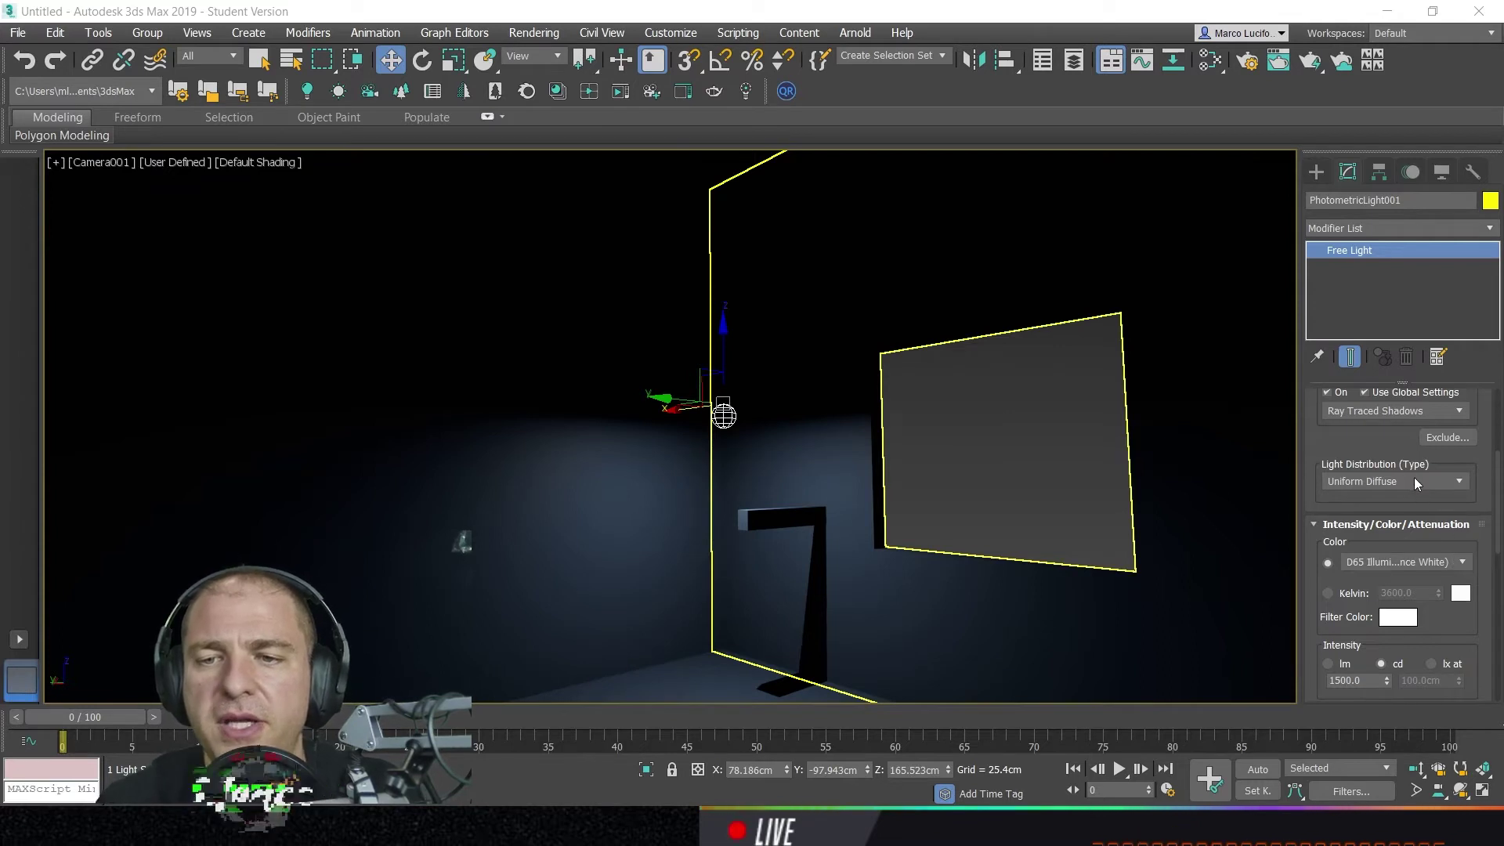
- Change the free light's distribution type to Spotlight and raise the light to a Z of about 214.7 cm
{"action": "left_click", "coordinate": [1460, 481]}
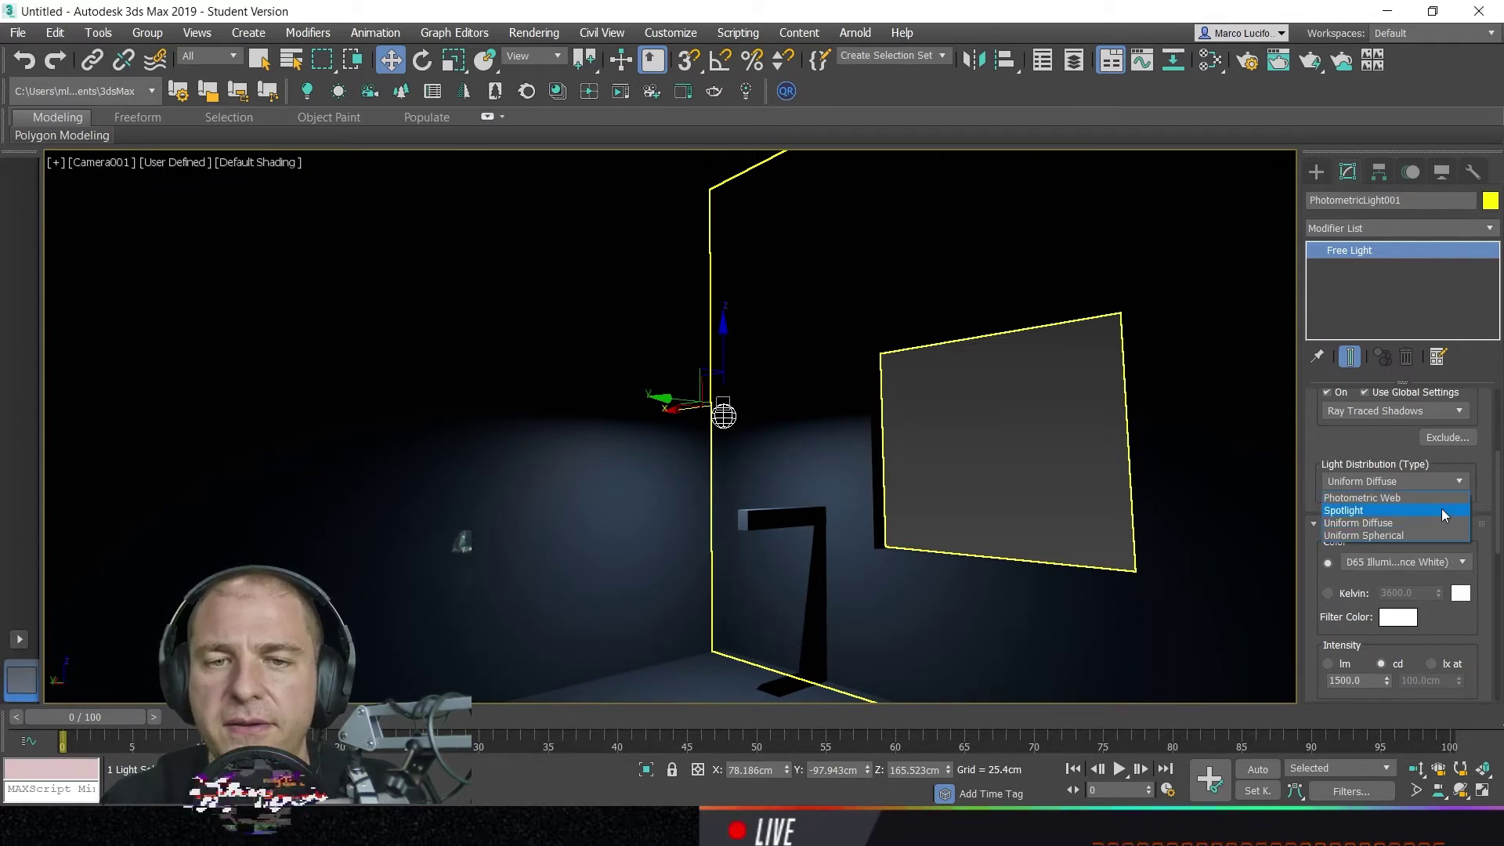
{"action": "left_click", "coordinate": [1442, 510]}
{"action": "left_click_drag", "start_coordinate": [728, 349], "coordinate": [730, 257]}
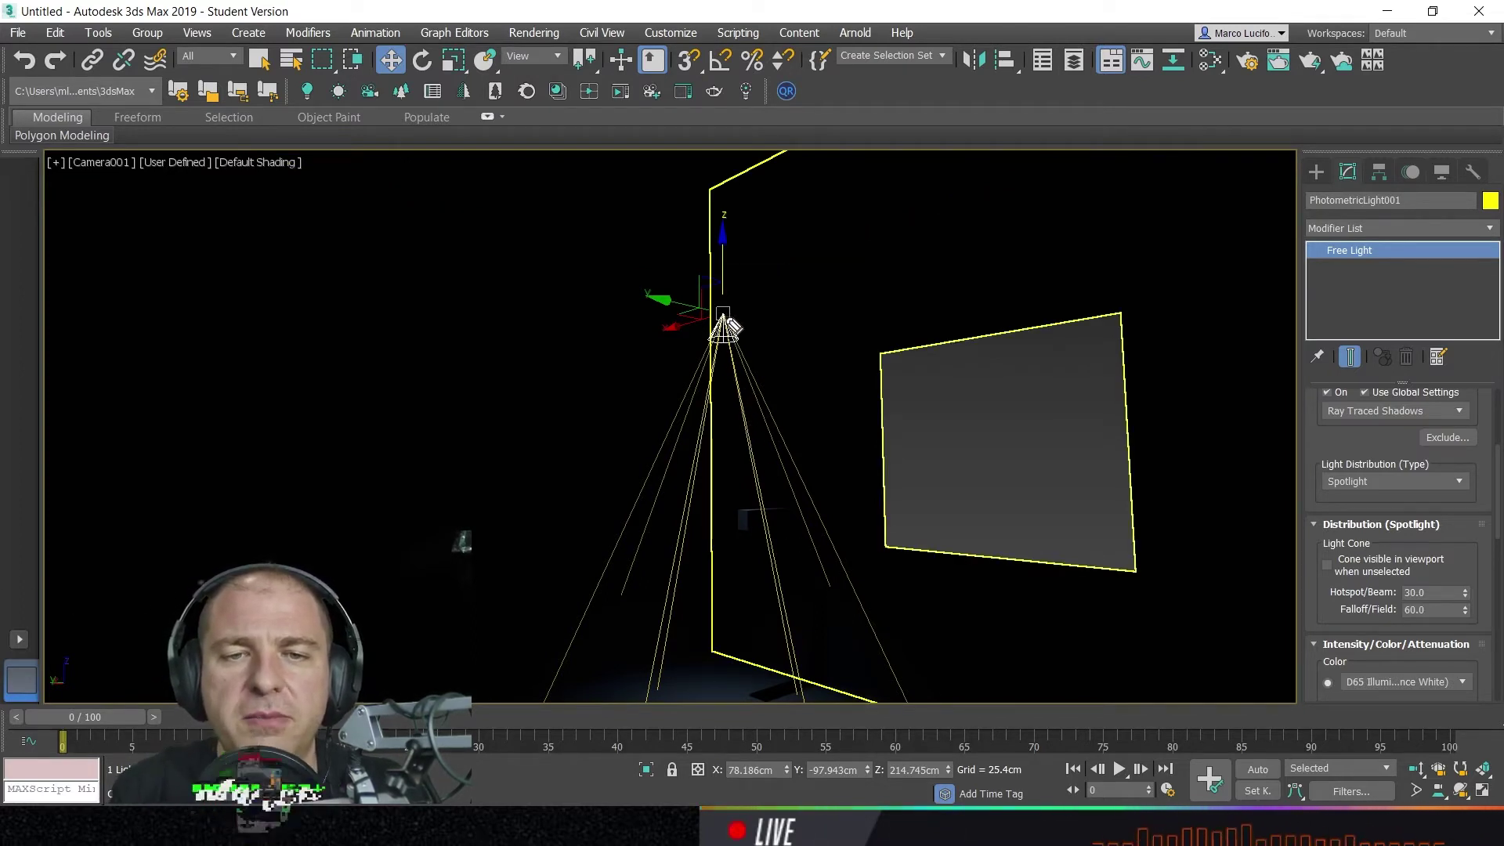
{"action": "left_click_drag", "start_coordinate": [702, 376], "coordinate": [659, 492]}
{"action": "mouse_move", "coordinate": [711, 348]}
{"action": "left_mouse_down"}
{"action": "mouse_move", "coordinate": [628, 556]}
{"action": "mouse_move", "coordinate": [654, 536]}
{"action": "left_mouse_up"}
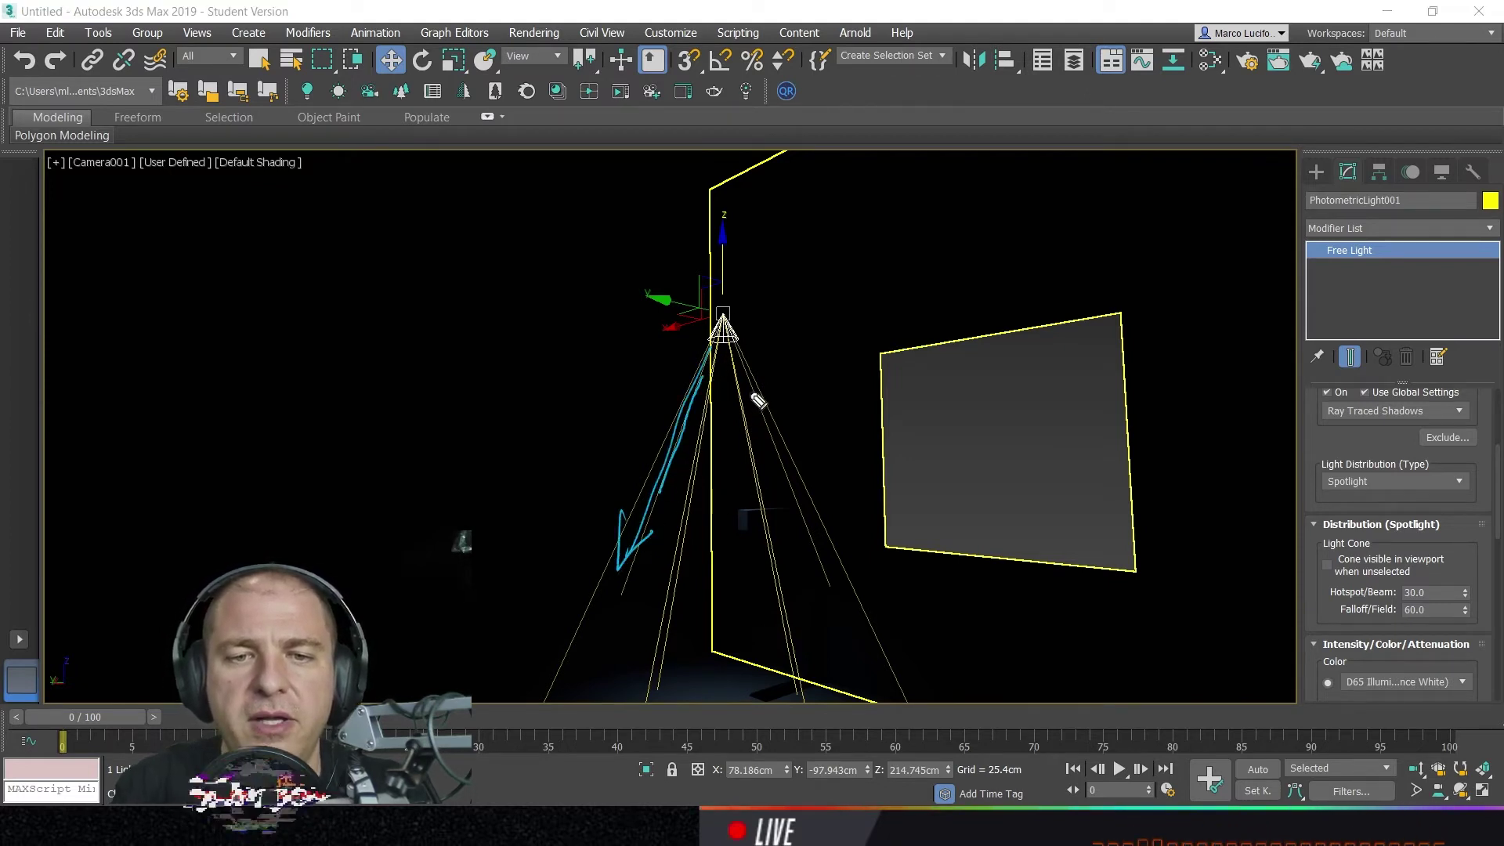
{"action": "left_click_drag", "start_coordinate": [782, 413], "coordinate": [831, 560]}
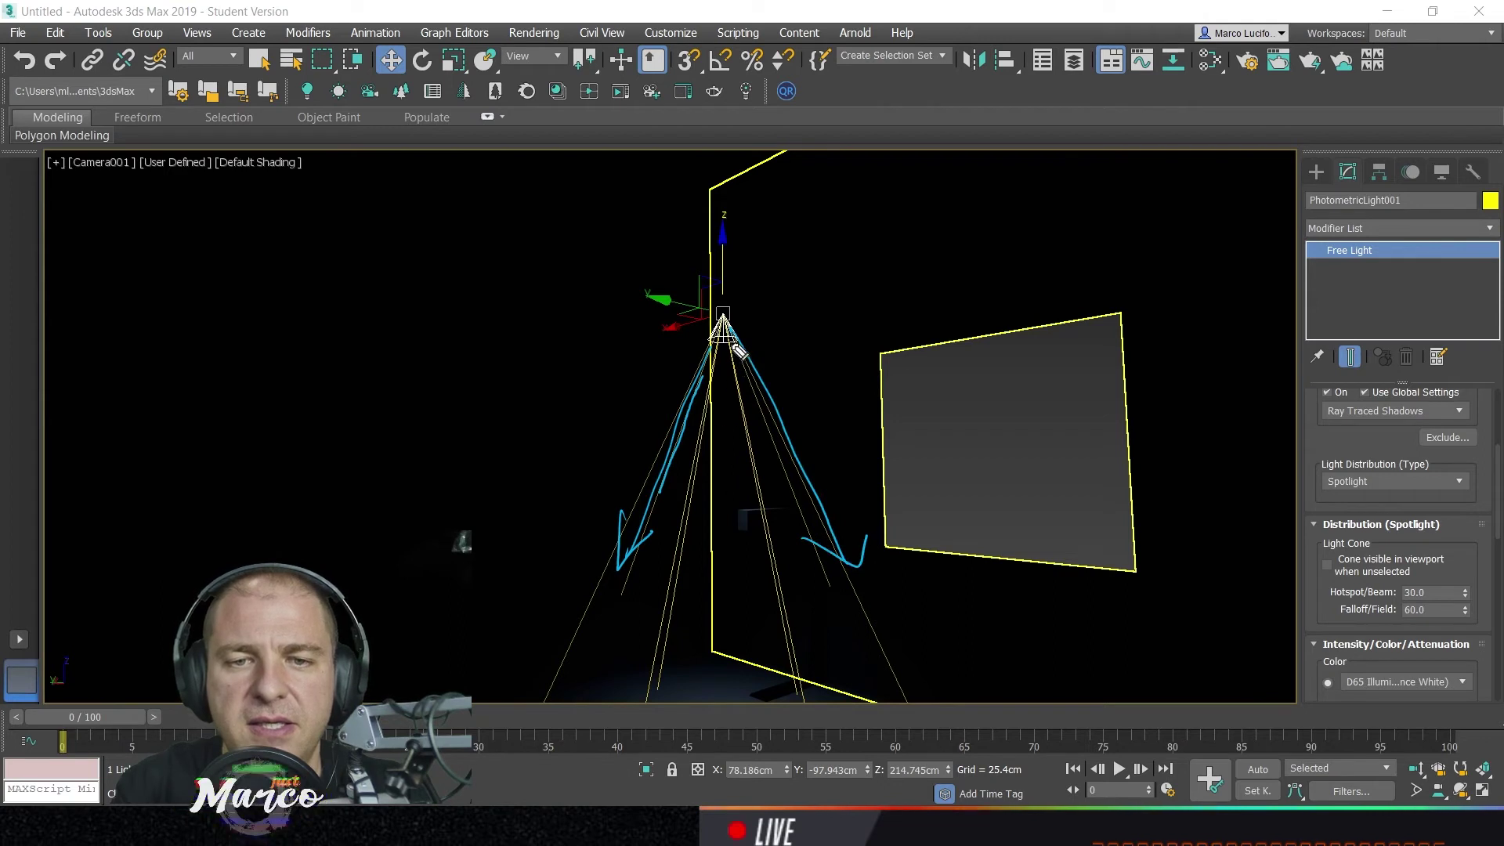
{"action": "left_click_drag", "start_coordinate": [730, 338], "coordinate": [750, 617]}
{"action": "left_click_drag", "start_coordinate": [719, 572], "coordinate": [753, 618]}
{"action": "mouse_move", "coordinate": [634, 541]}
{"action": "left_mouse_down"}
{"action": "mouse_move", "coordinate": [858, 552]}
{"action": "mouse_move", "coordinate": [865, 566]}
{"action": "mouse_move", "coordinate": [722, 532]}
{"action": "left_mouse_up"}
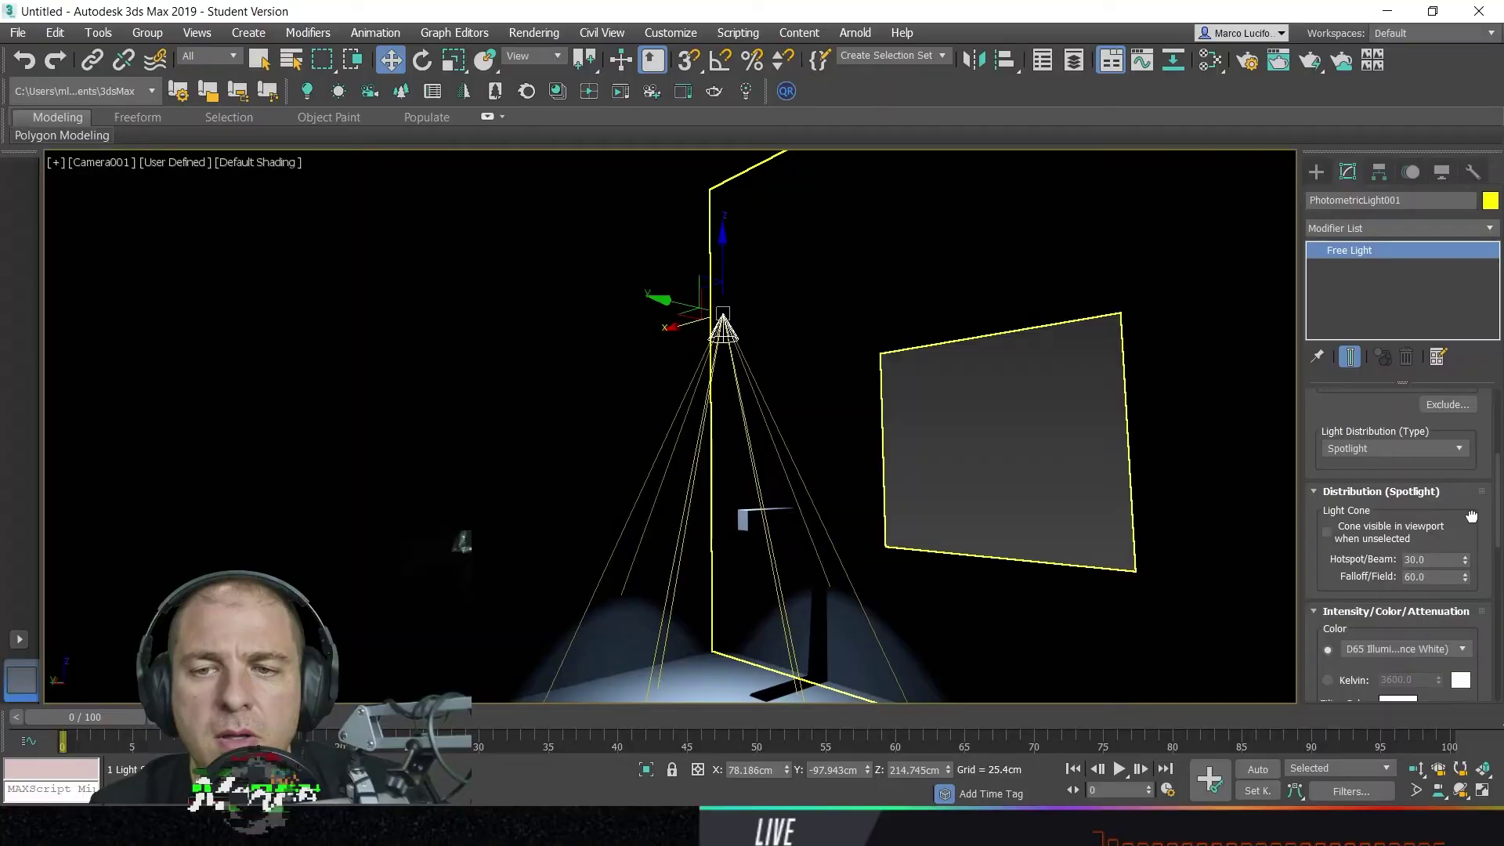
- Change the free light's distribution type to Photometric Web and bring its web distribution settings into view
{"action": "left_click_drag", "start_coordinate": [1477, 506], "coordinate": [1477, 482]}
{"action": "left_click", "coordinate": [1462, 460]}
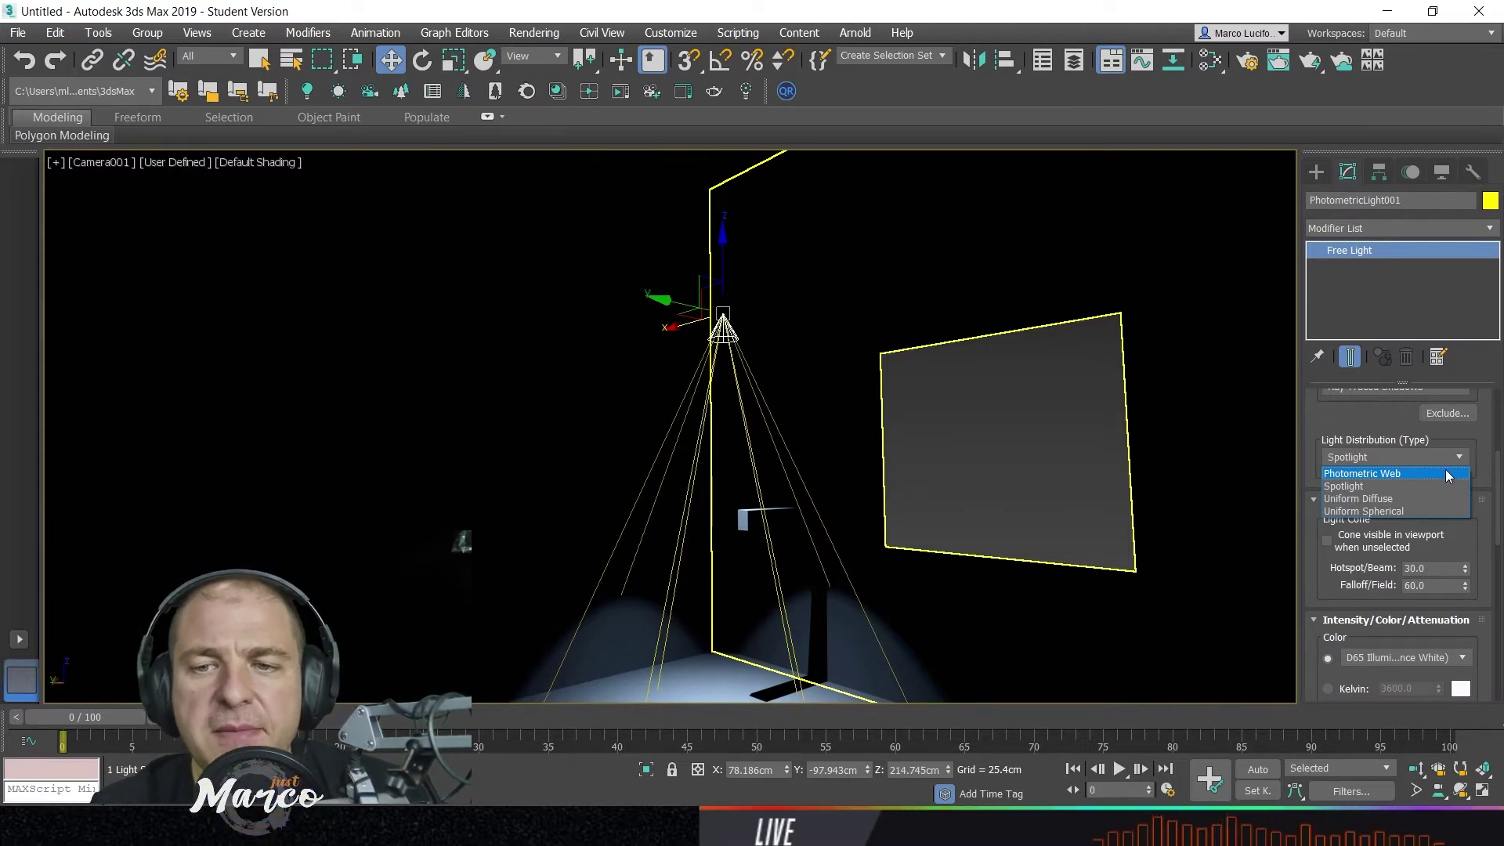
{"action": "left_click", "coordinate": [1449, 476]}
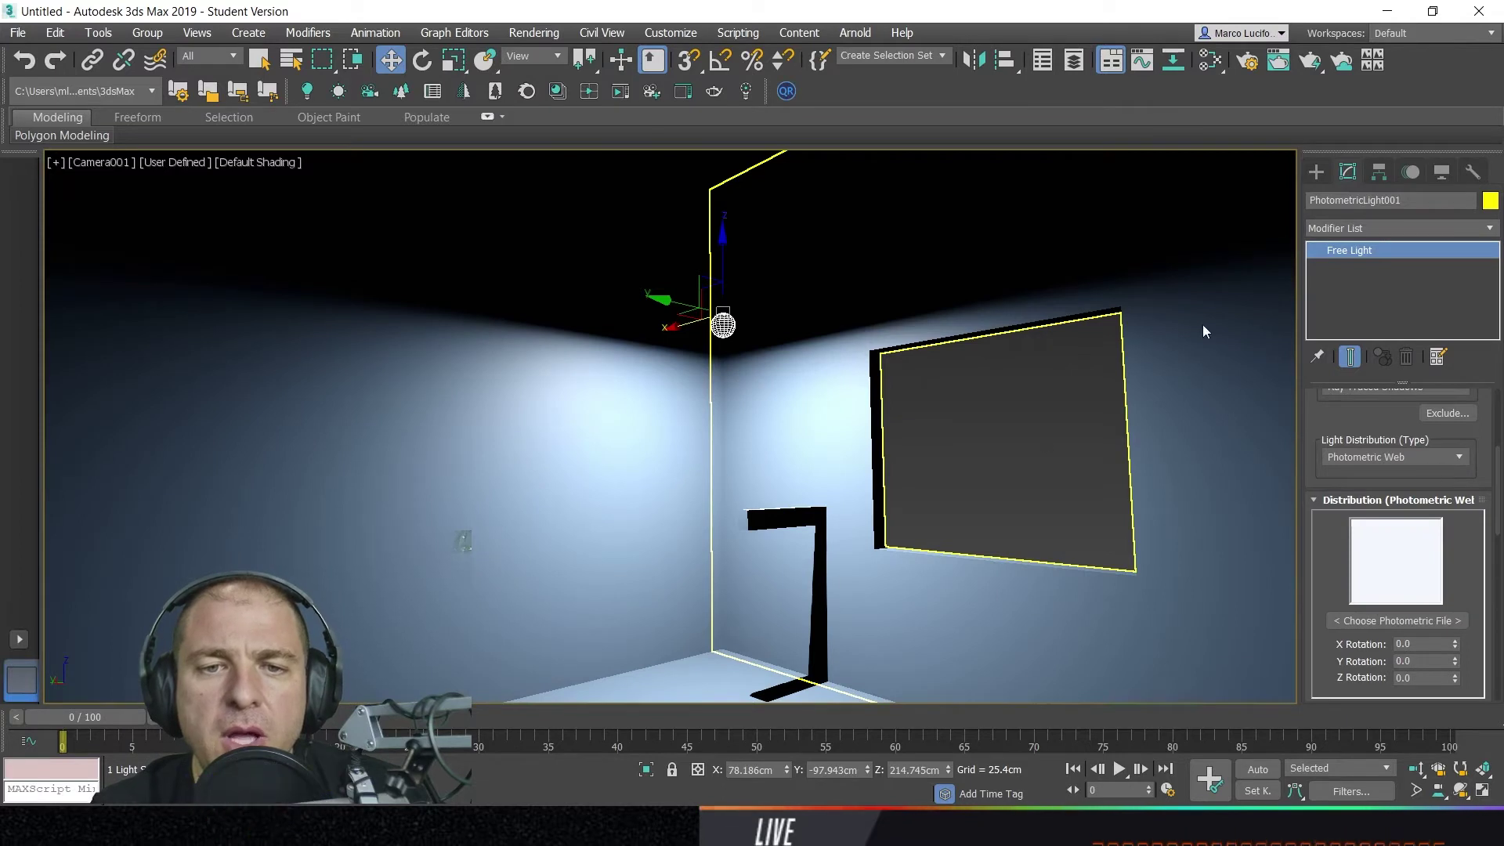
{"action": "left_click_drag", "start_coordinate": [1376, 415], "coordinate": [1382, 350]}
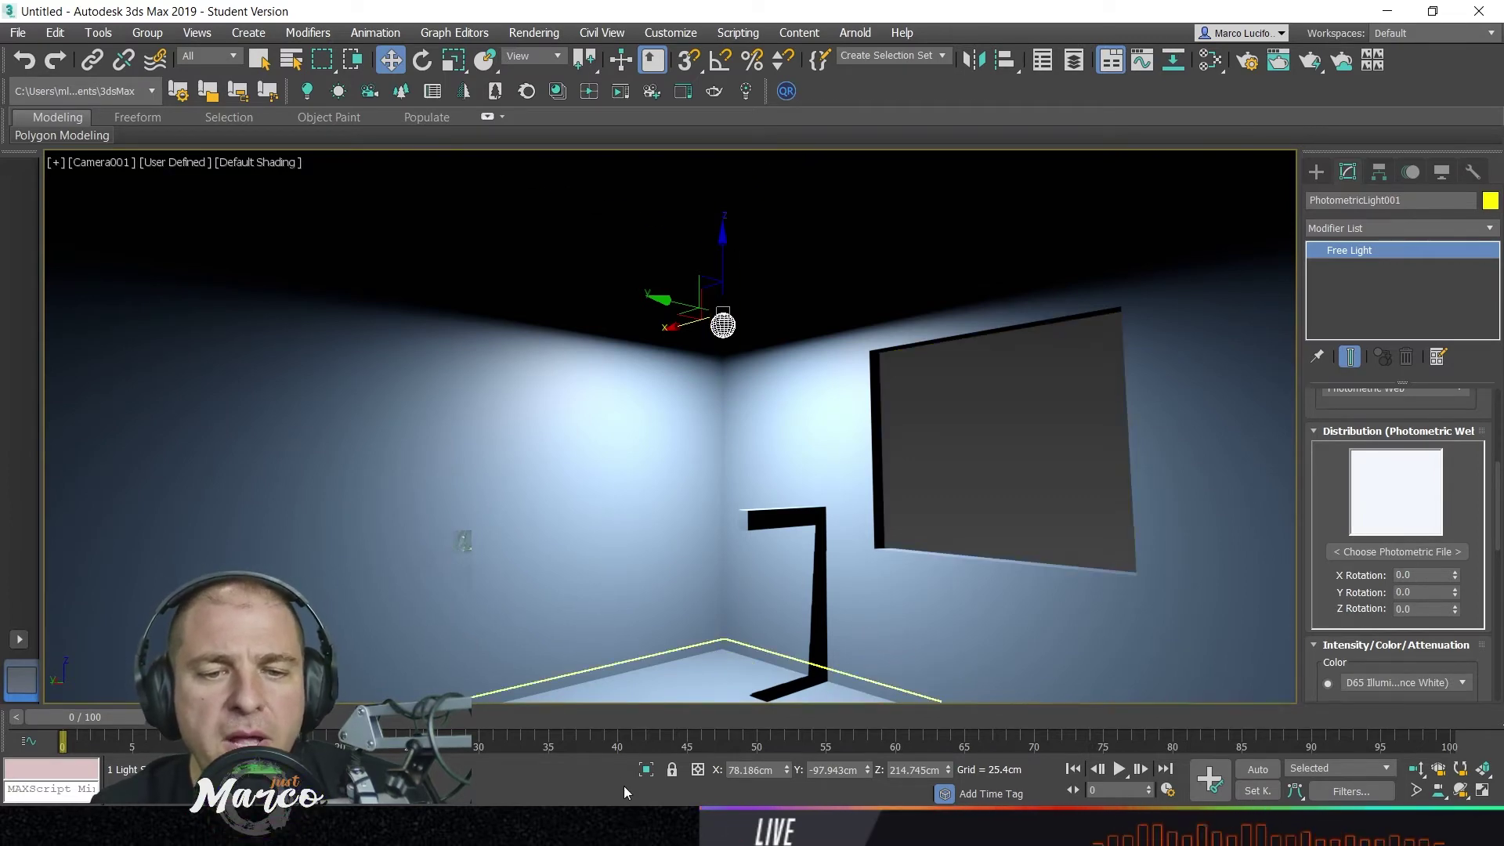
- Switch to the browser to view the IES Lights Pack download page, and return to 3ds Max
{"action": "key", "text": "alt+Tab"}
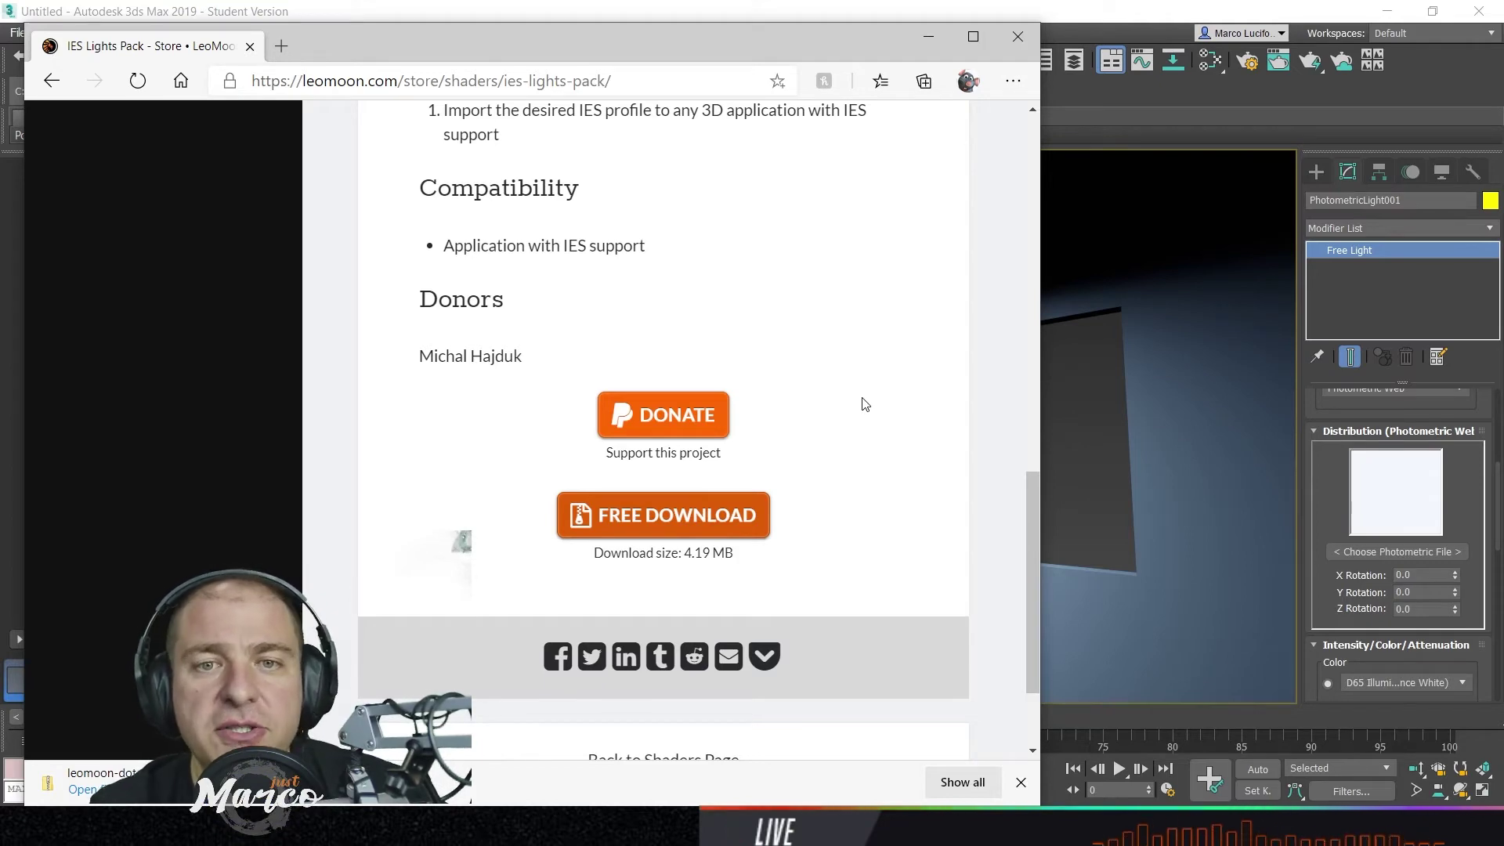
{"action": "left_click", "coordinate": [929, 36]}
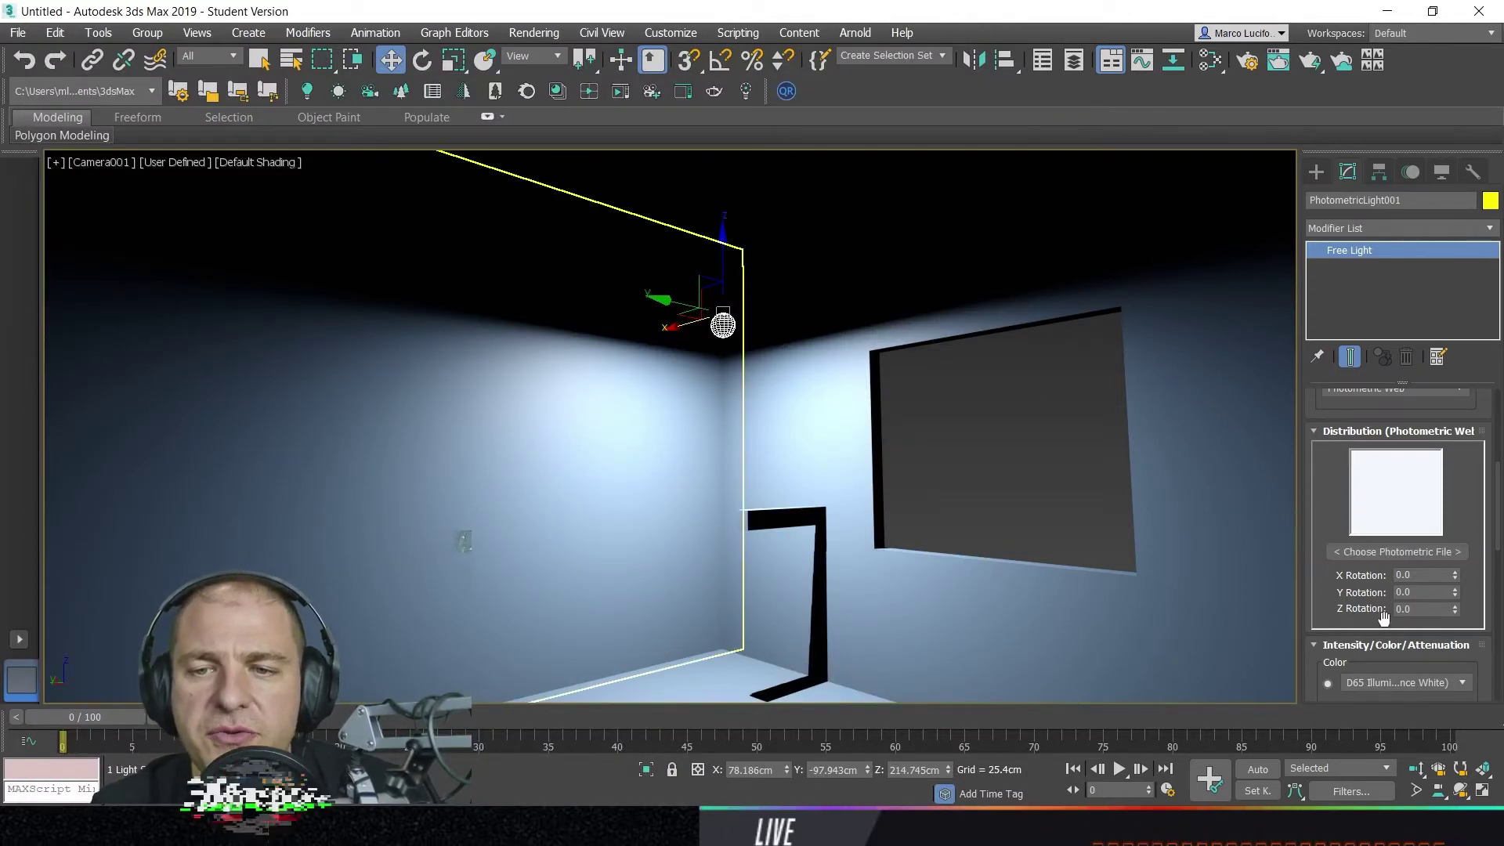
- Start choosing a photometric file for the free light and go to the IES files folder using the copied path
{"action": "left_click", "coordinate": [1380, 552]}
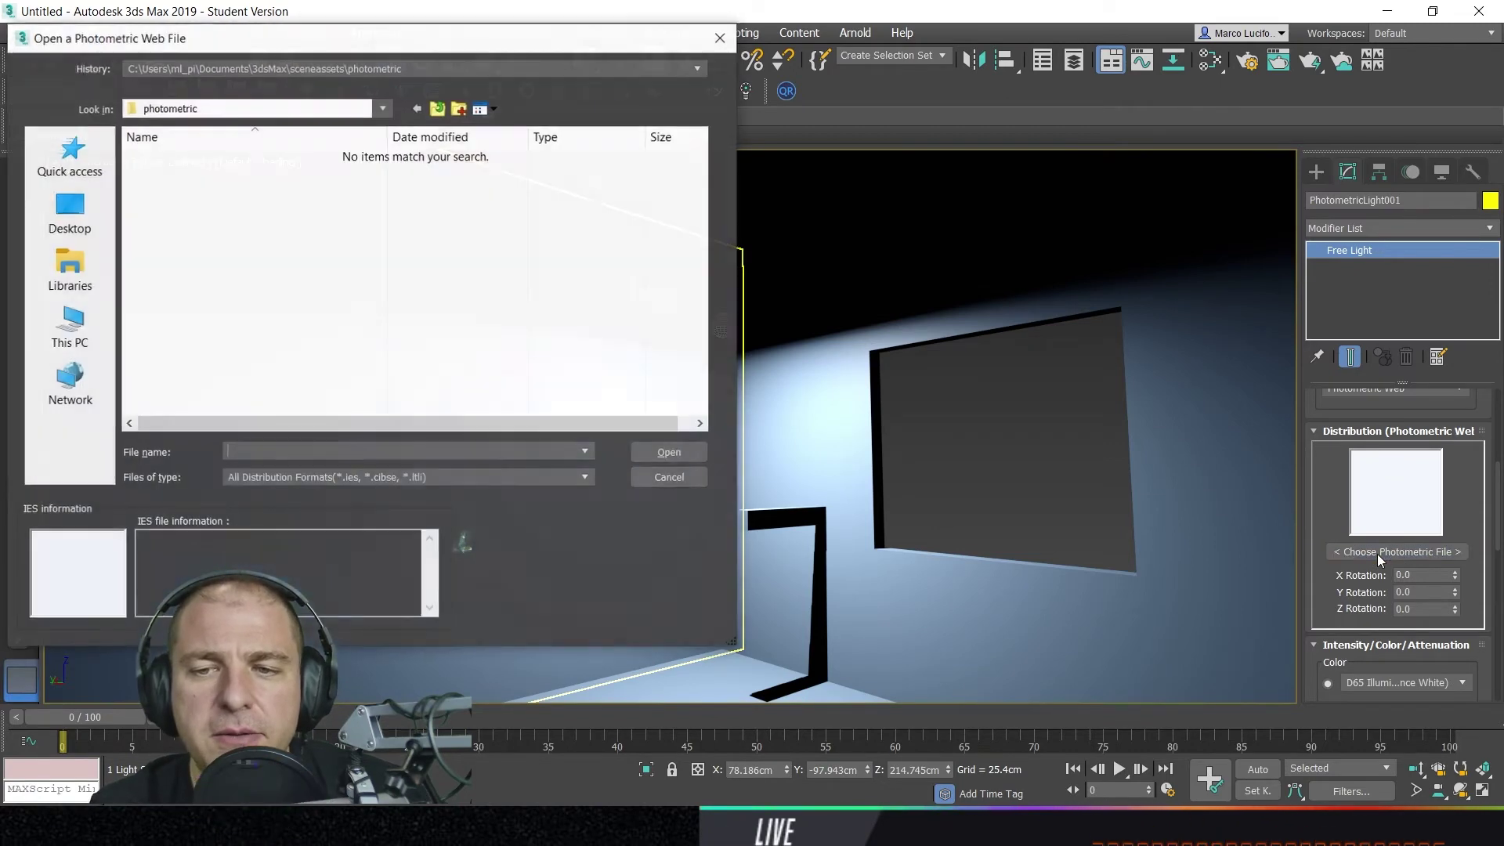
{"action": "right_click", "coordinate": [407, 452]}
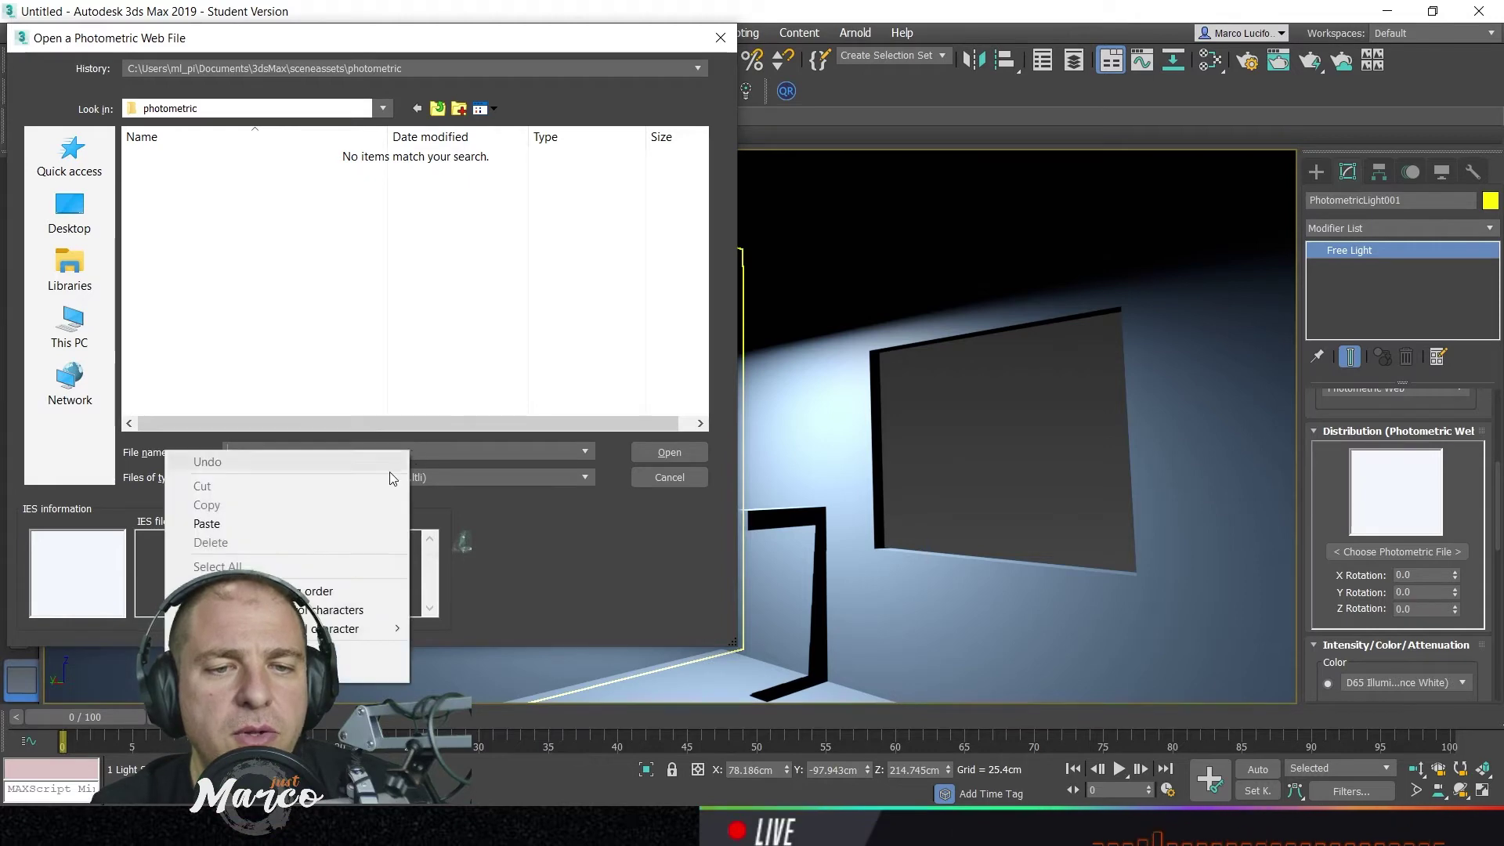
{"action": "left_click", "coordinate": [345, 528]}
{"action": "left_click", "coordinate": [662, 454]}
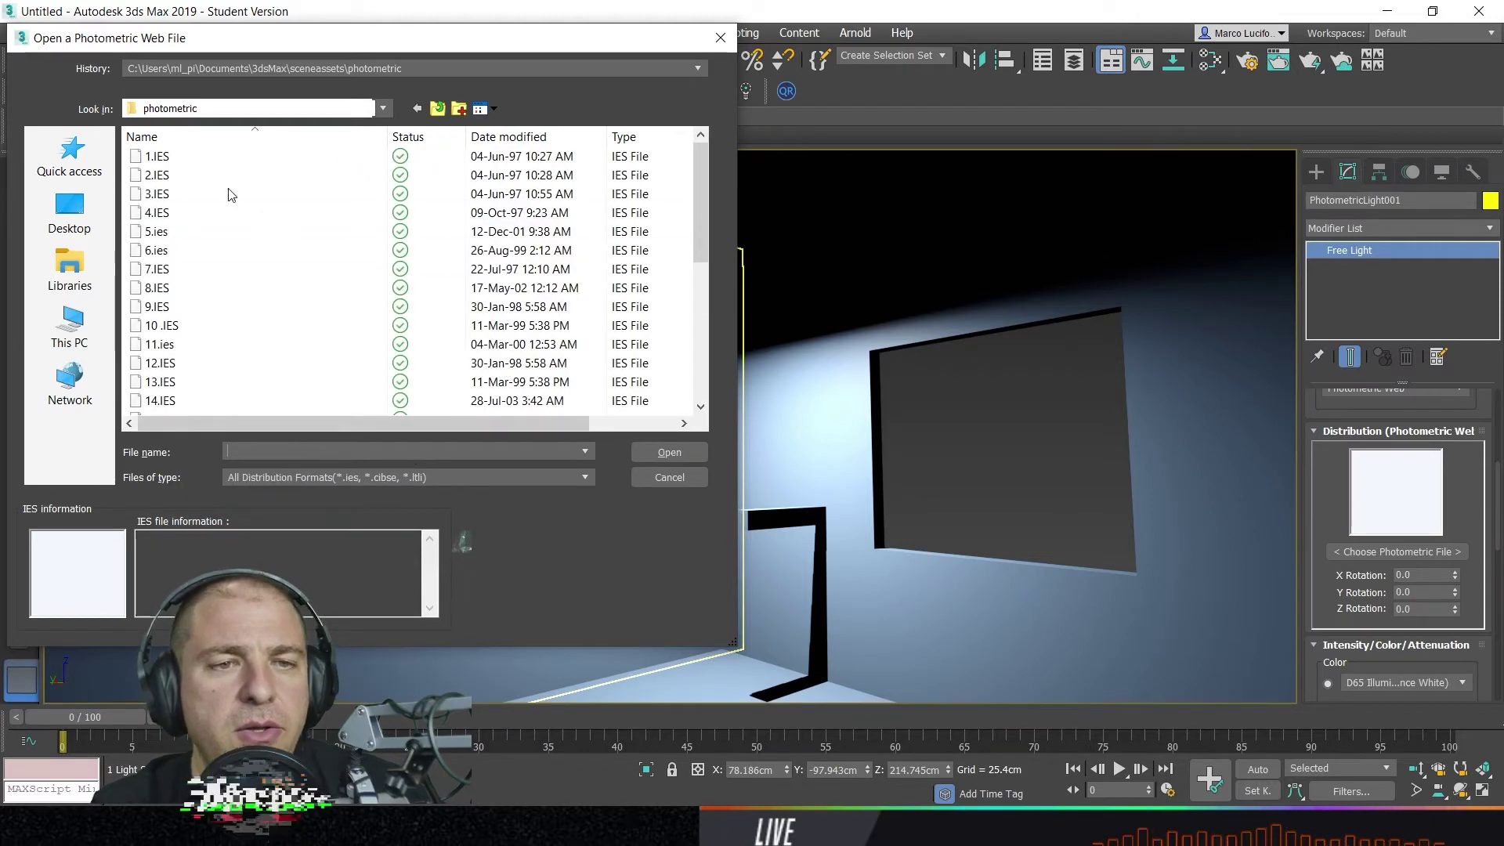
- Preview the distribution diagrams of the IES files between 1.IES and 14.IES to compare their light shapes
{"action": "left_click", "coordinate": [228, 159]}
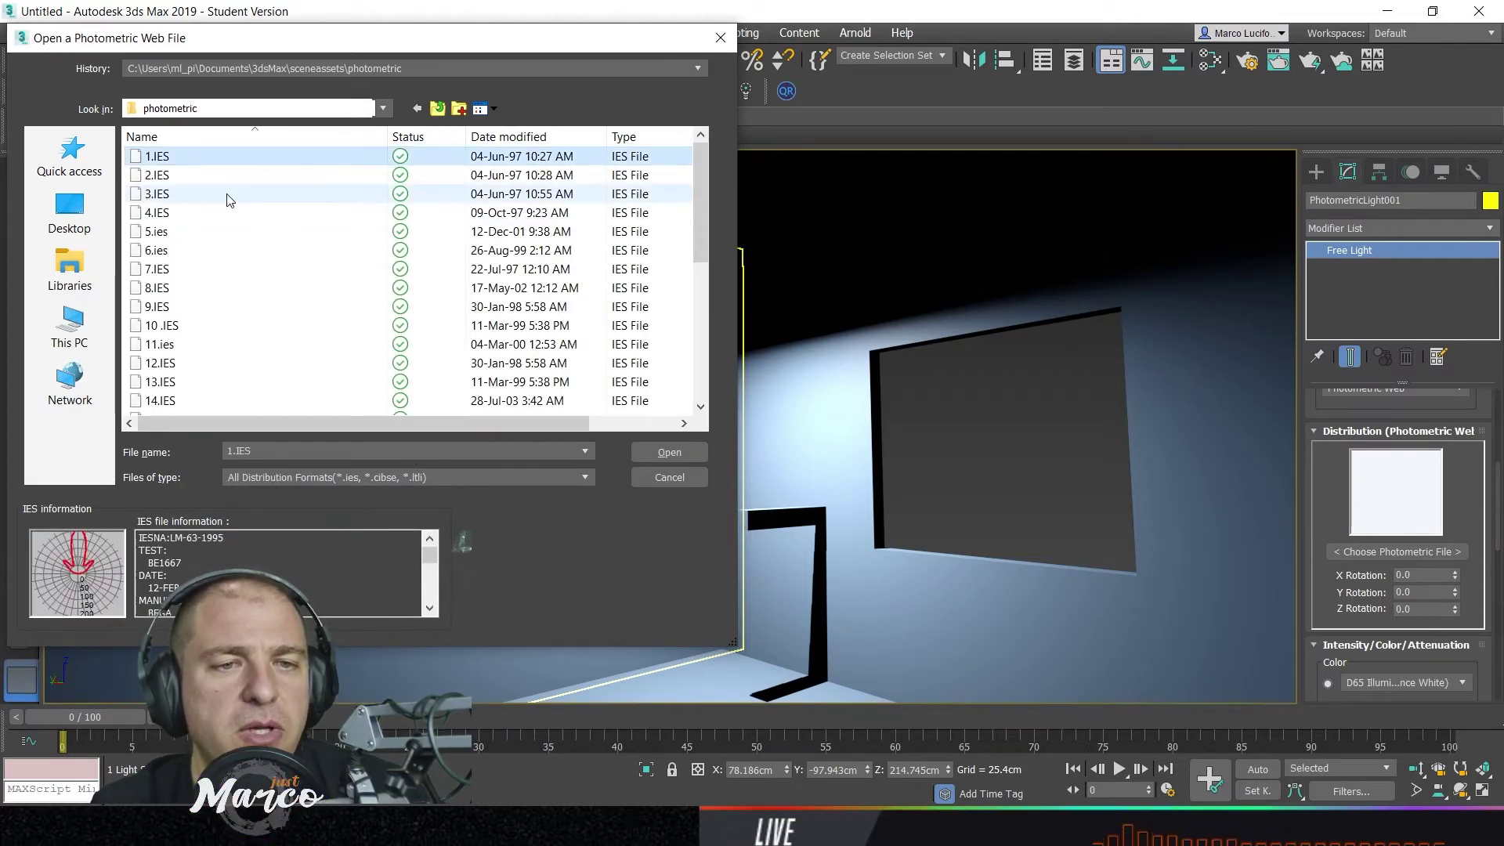
{"action": "left_click", "coordinate": [228, 194]}
{"action": "left_click", "coordinate": [228, 269]}
{"action": "left_click", "coordinate": [228, 302]}
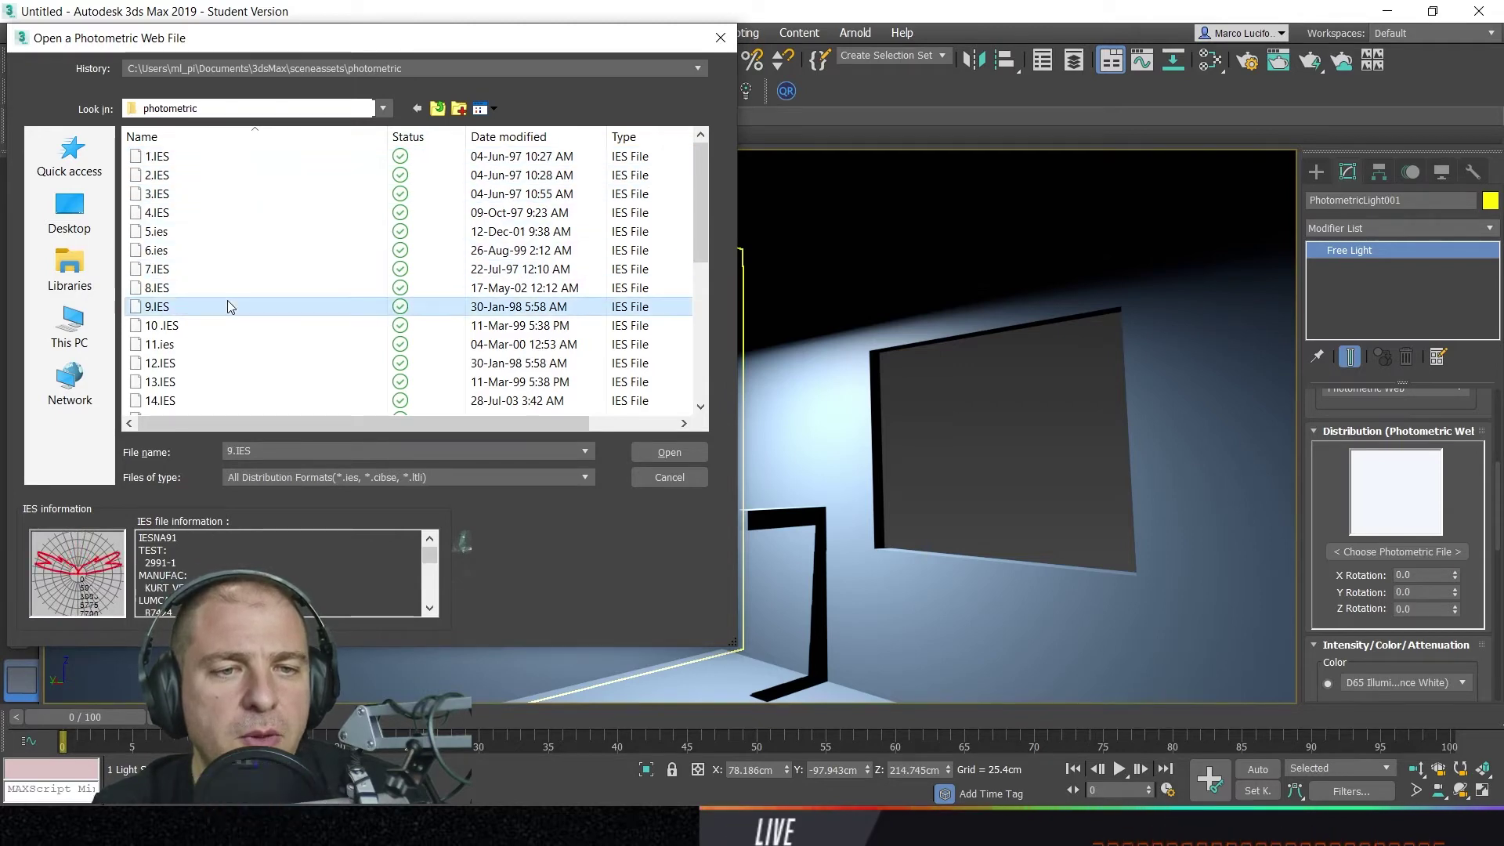
{"action": "left_click", "coordinate": [225, 342]}
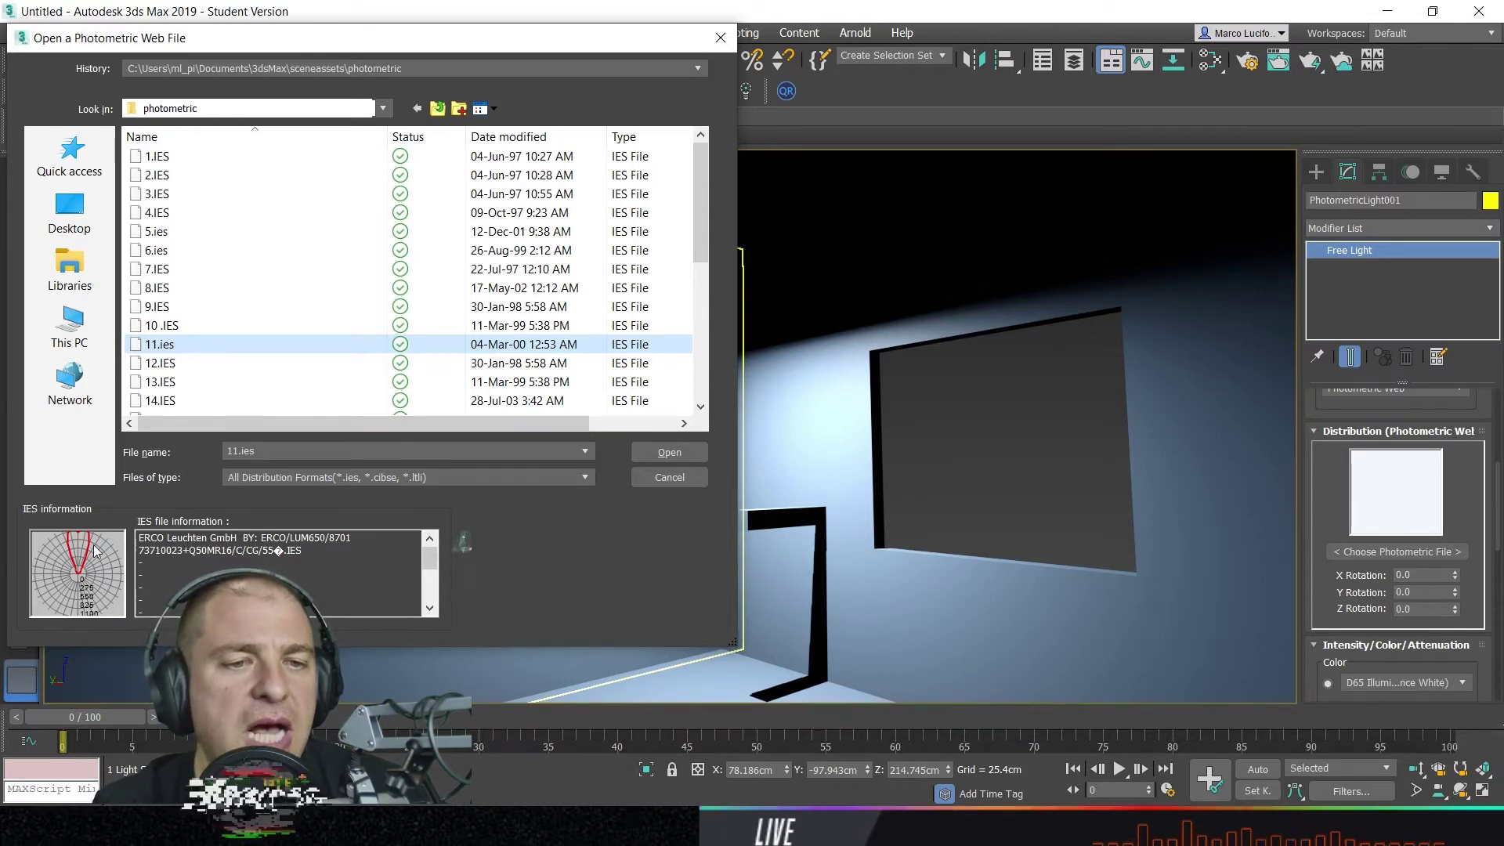
{"action": "left_click", "coordinate": [205, 365]}
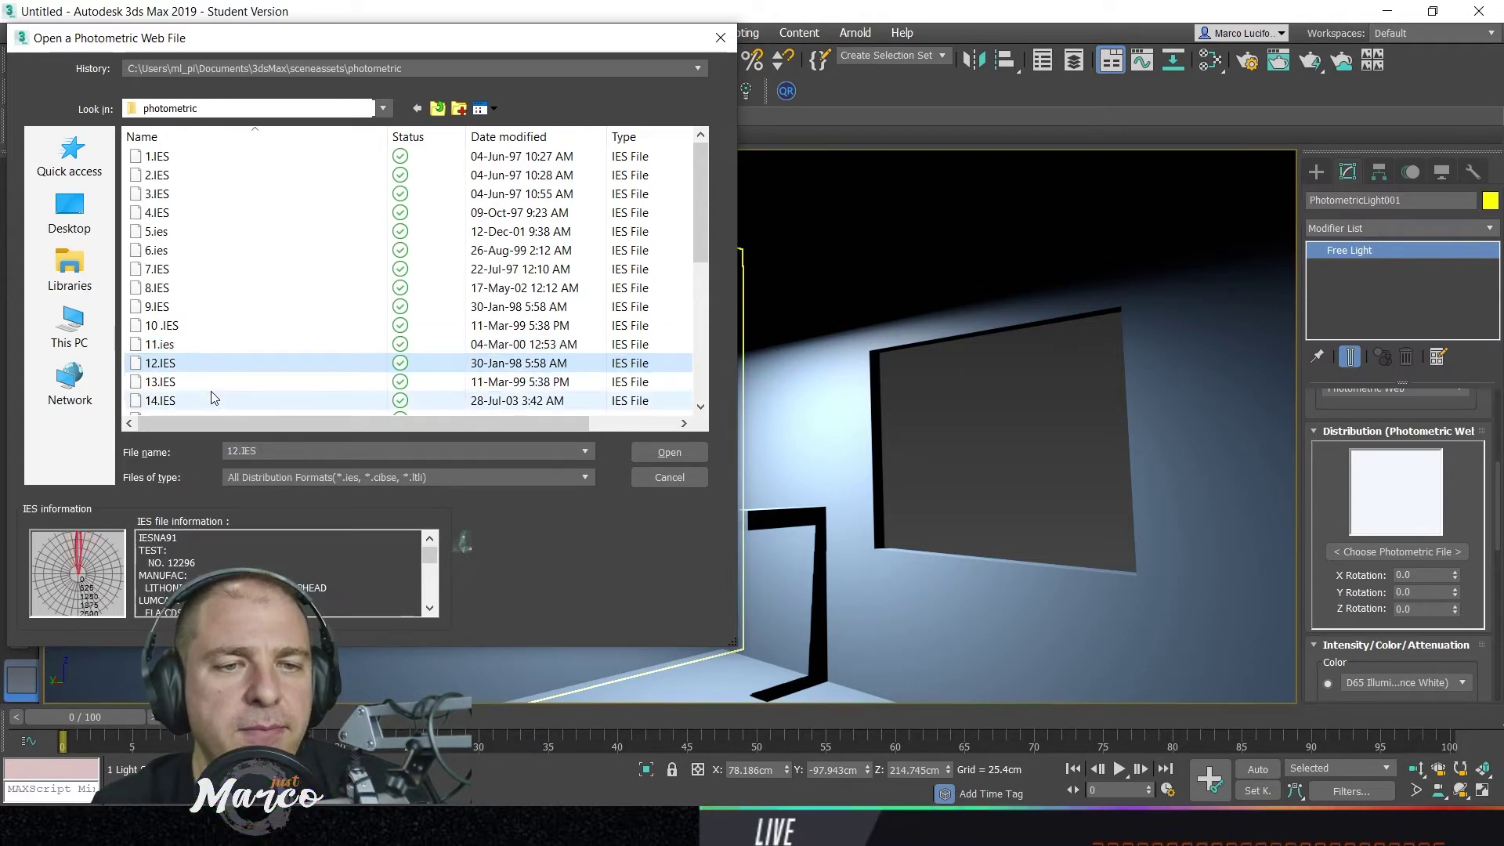
{"action": "left_click", "coordinate": [213, 400]}
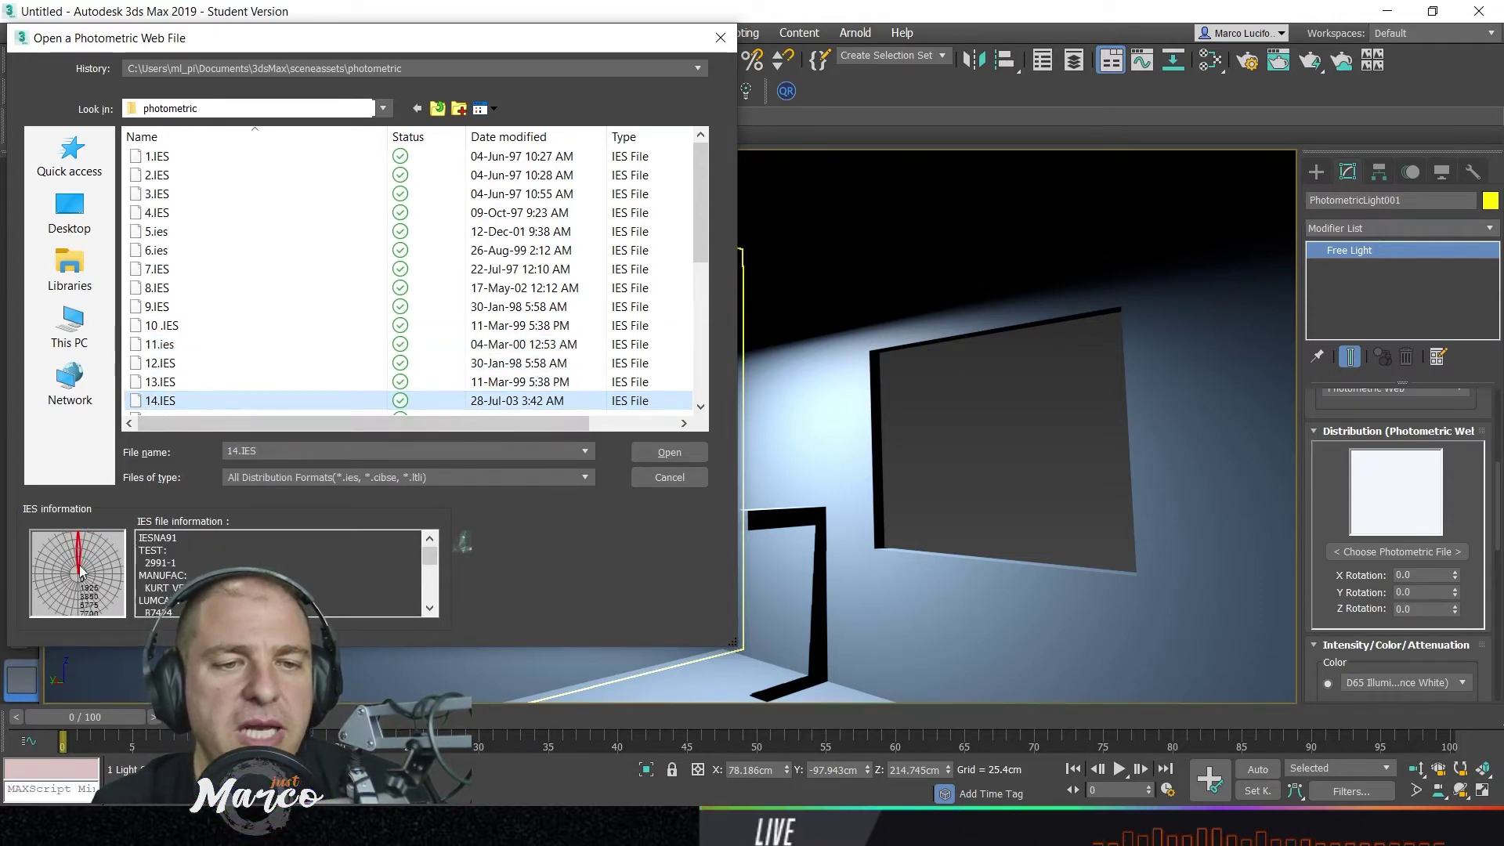
{"action": "left_click", "coordinate": [210, 207]}
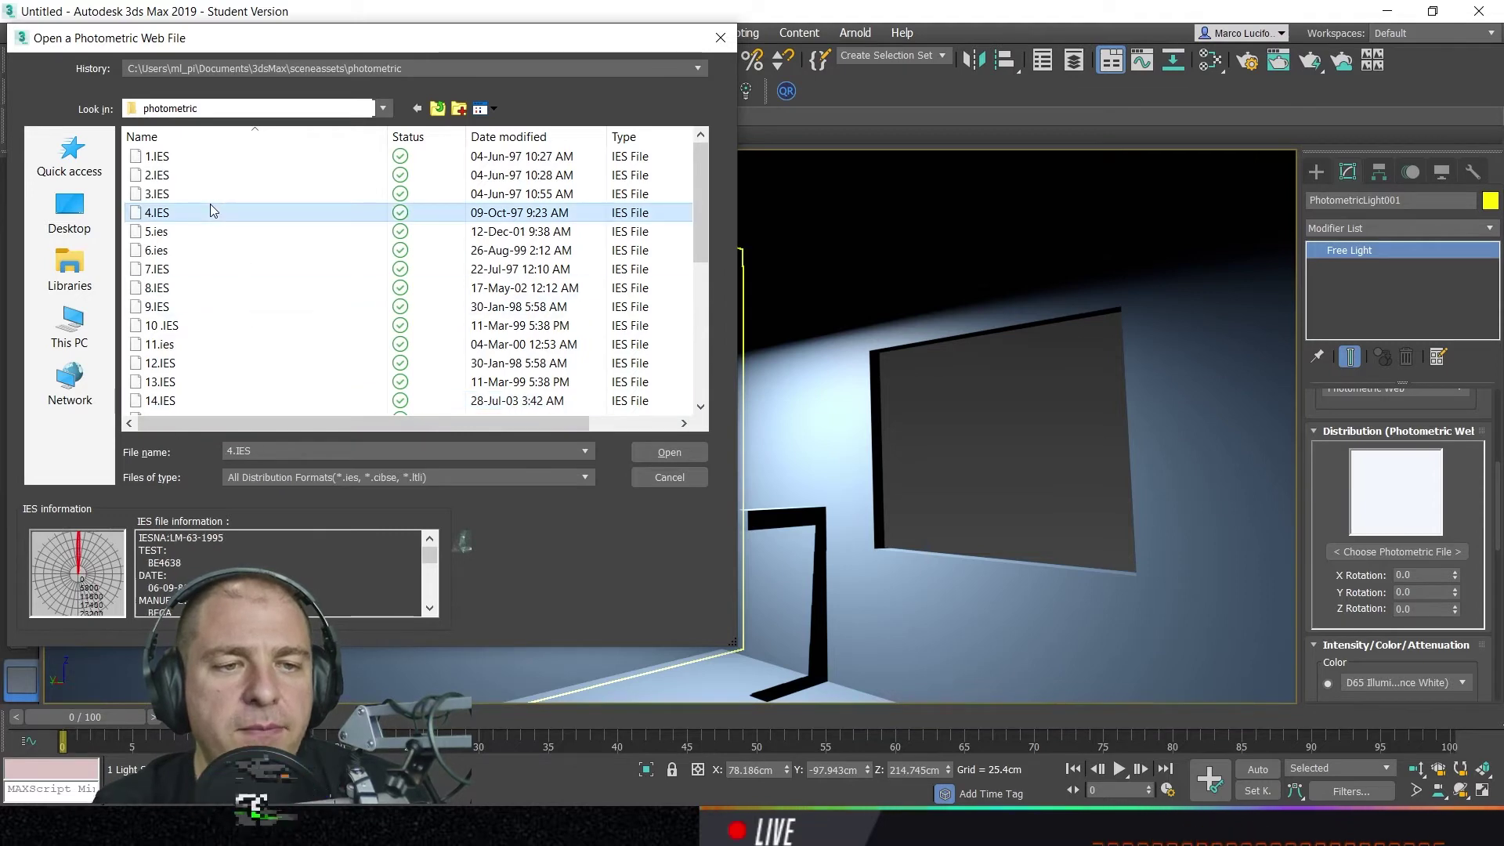
{"action": "left_click", "coordinate": [190, 154]}
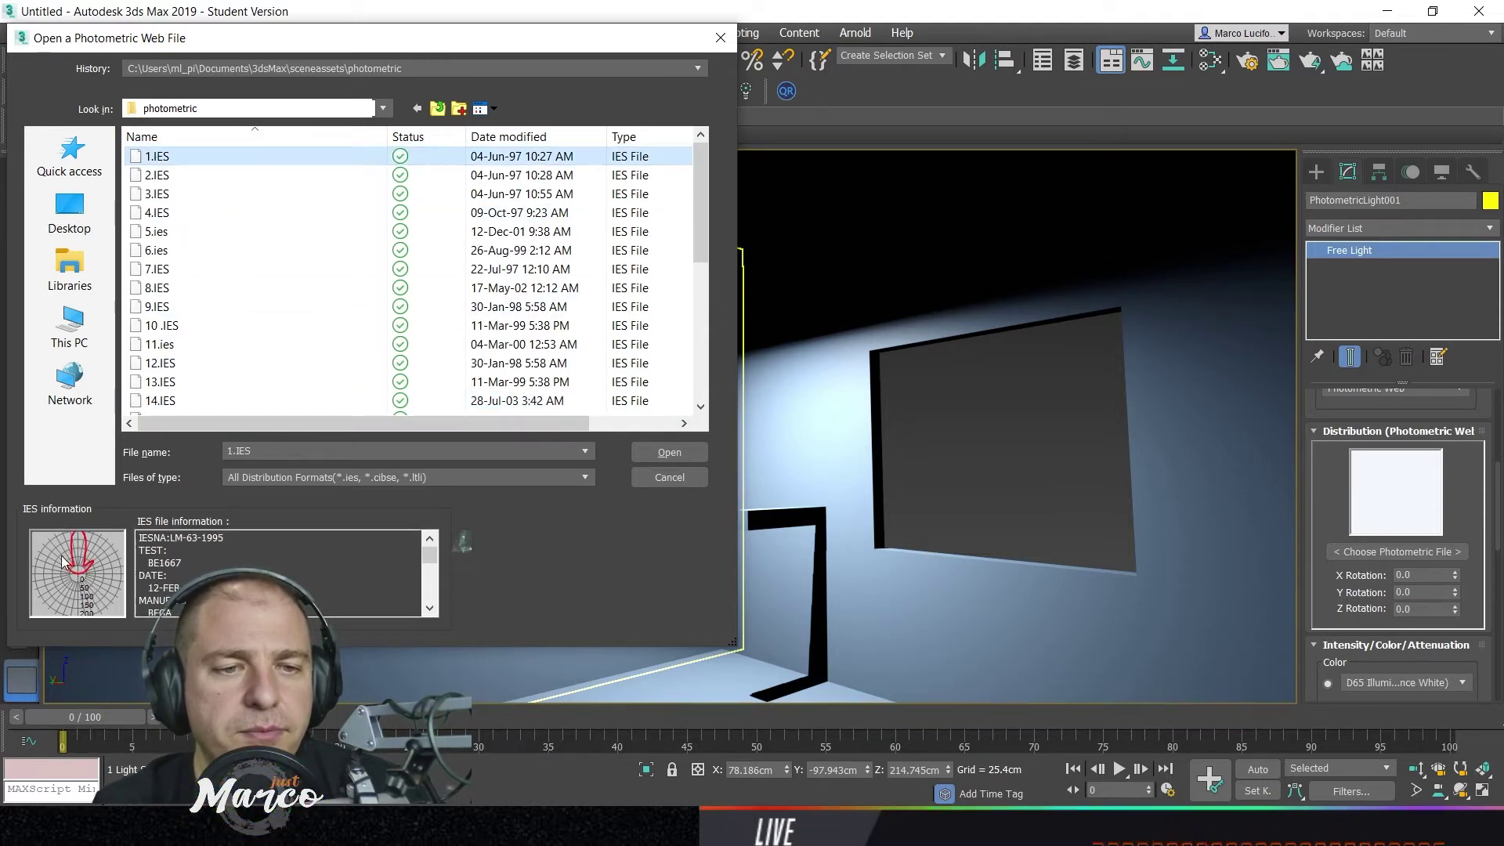
{"action": "left_click", "coordinate": [176, 177]}
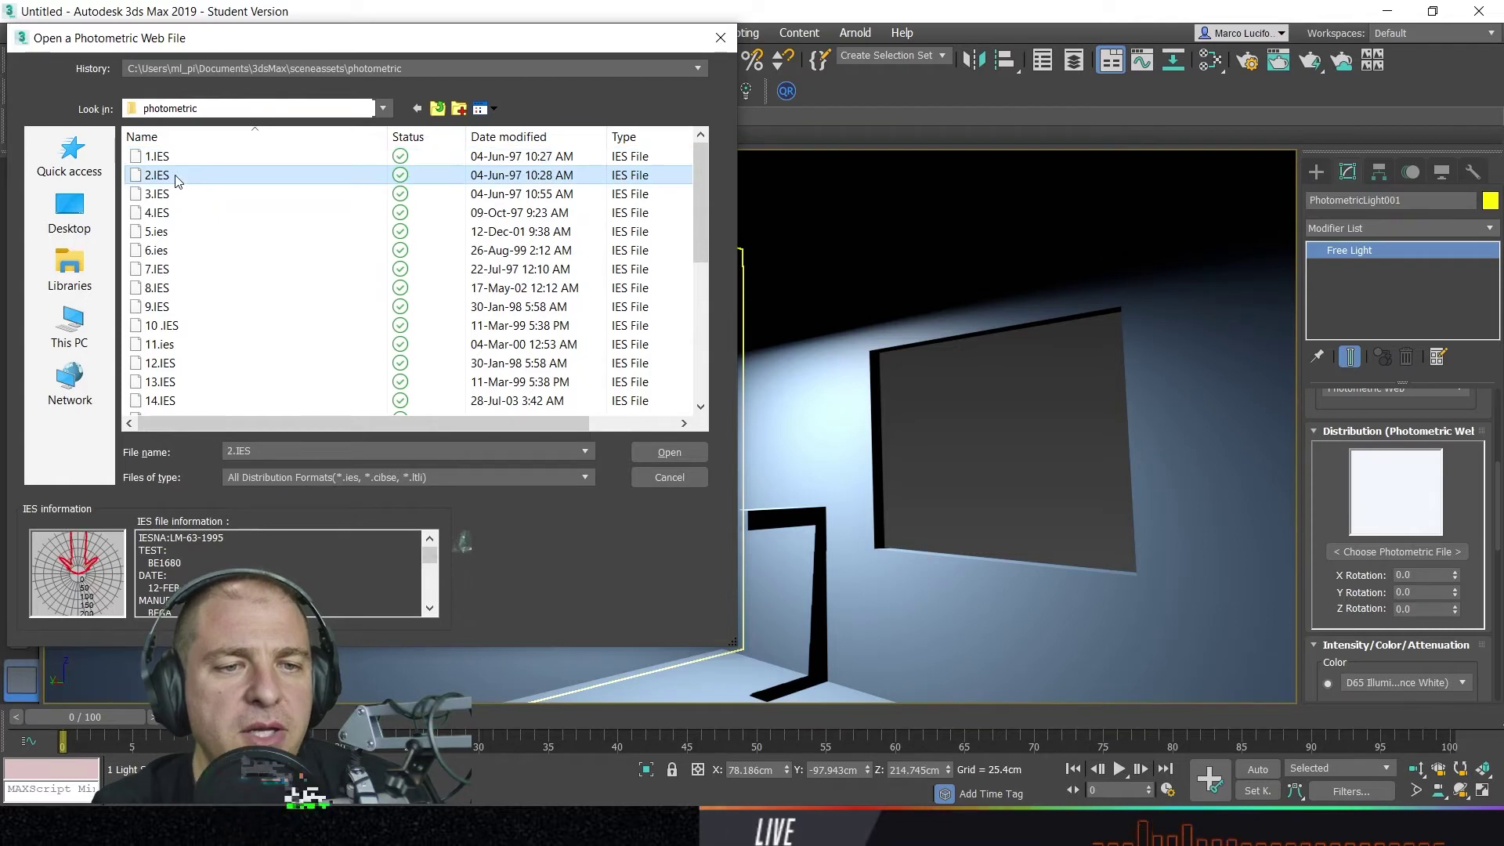
{"action": "left_click", "coordinate": [177, 193]}
{"action": "left_click", "coordinate": [184, 218]}
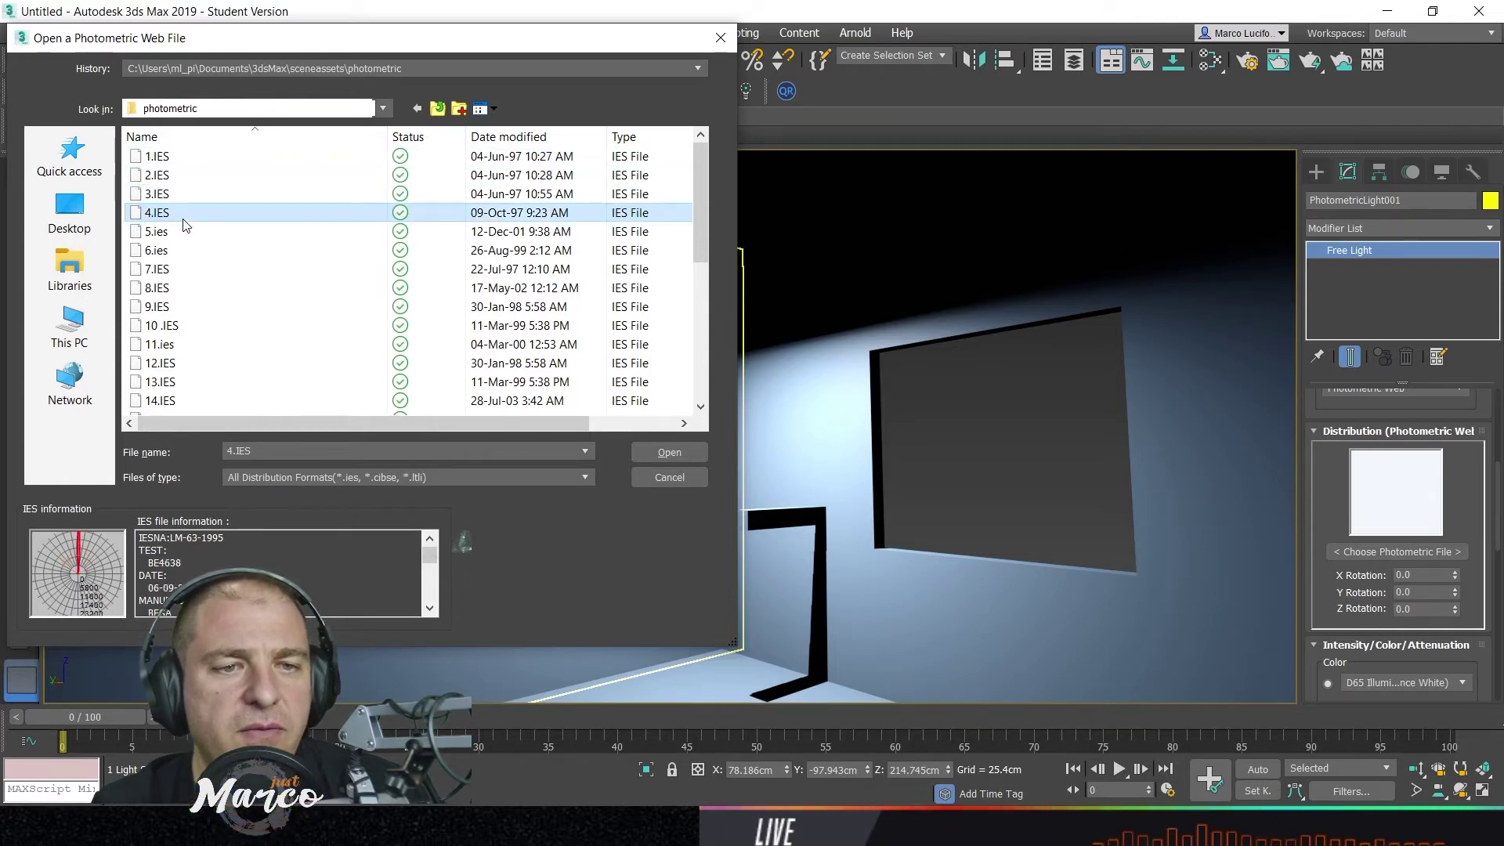
{"action": "left_click", "coordinate": [186, 245]}
{"action": "left_click", "coordinate": [189, 229]}
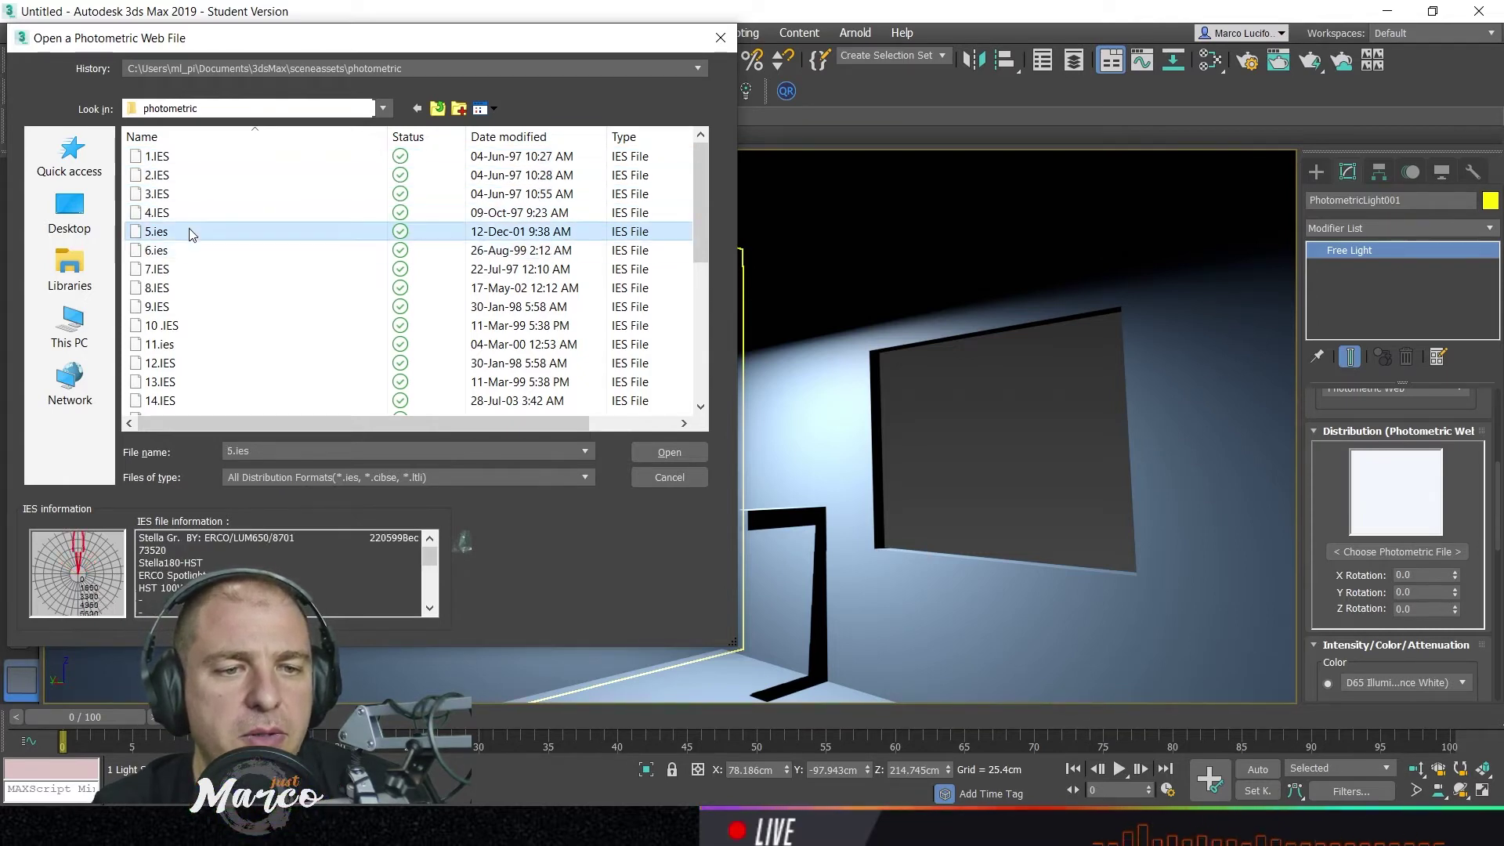
{"action": "left_click", "coordinate": [187, 283]}
{"action": "left_click", "coordinate": [181, 267]}
{"action": "left_click", "coordinate": [182, 307]}
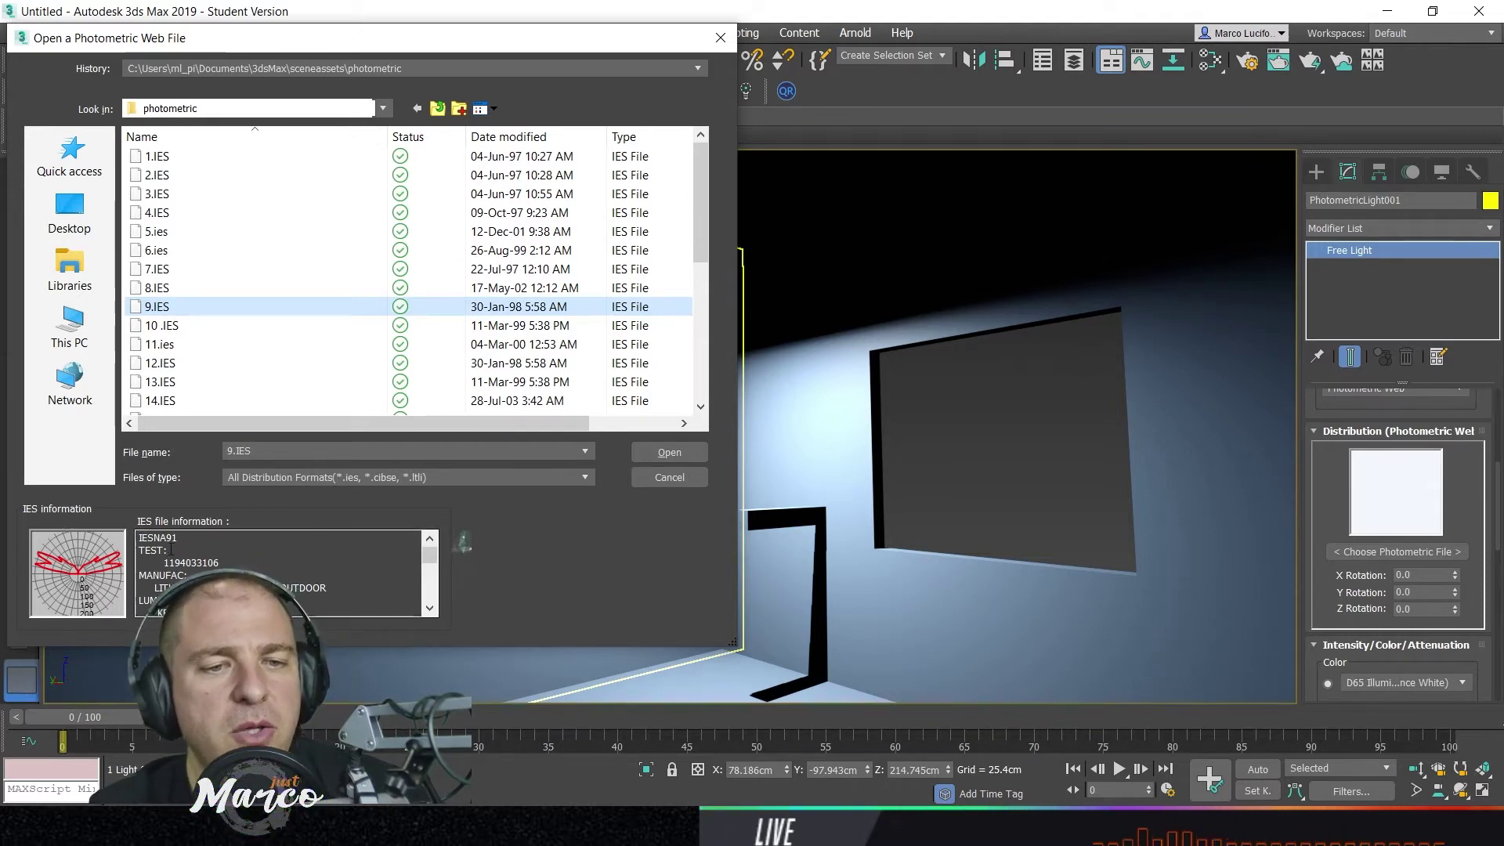
{"action": "left_click", "coordinate": [188, 269]}
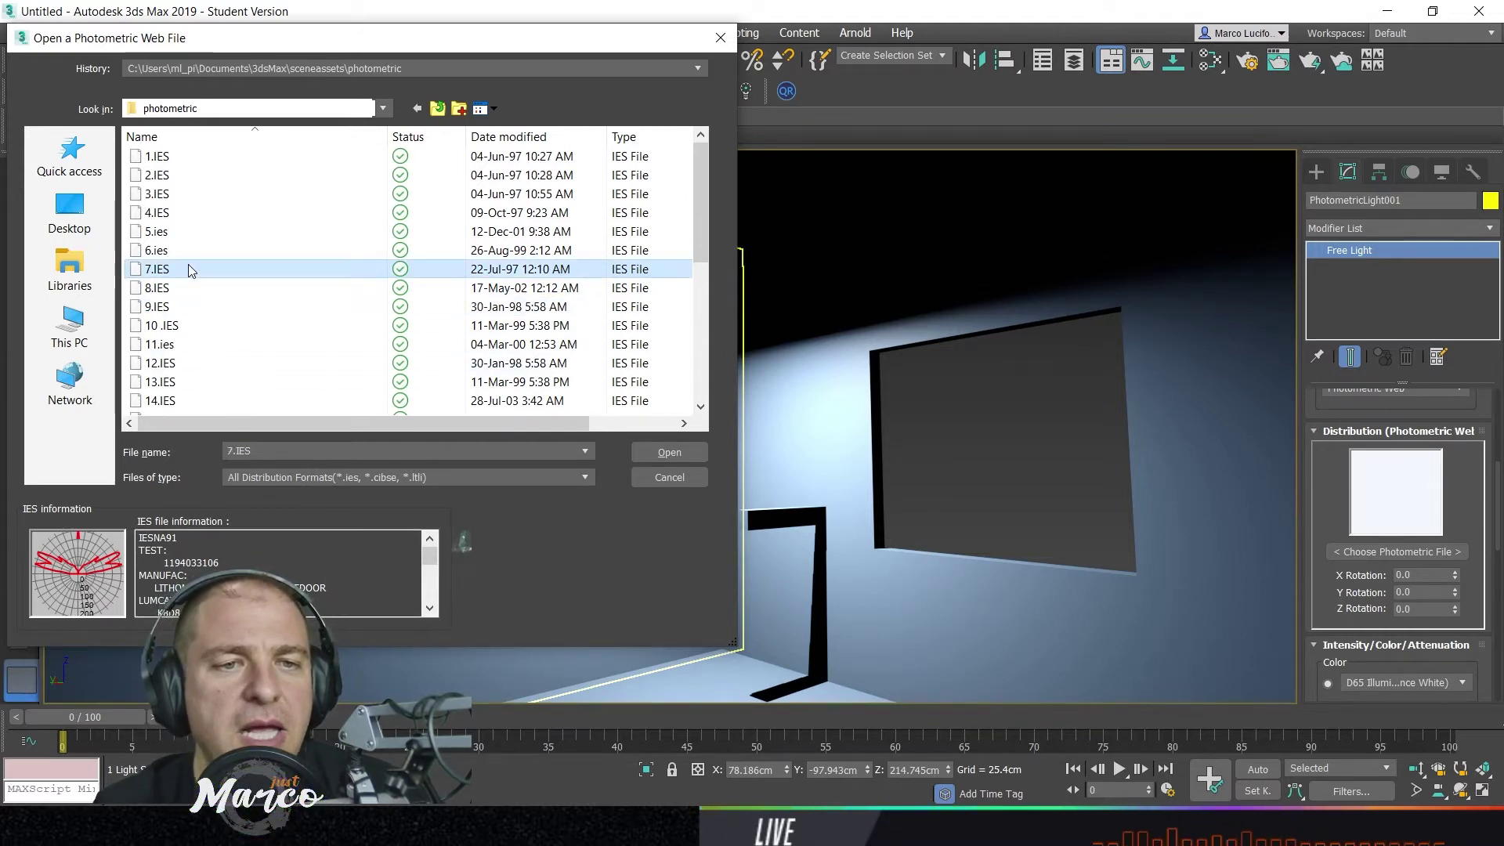
{"action": "left_click", "coordinate": [191, 232]}
- Load 1.IES as the free light's photometric web file
{"action": "left_click", "coordinate": [188, 162]}
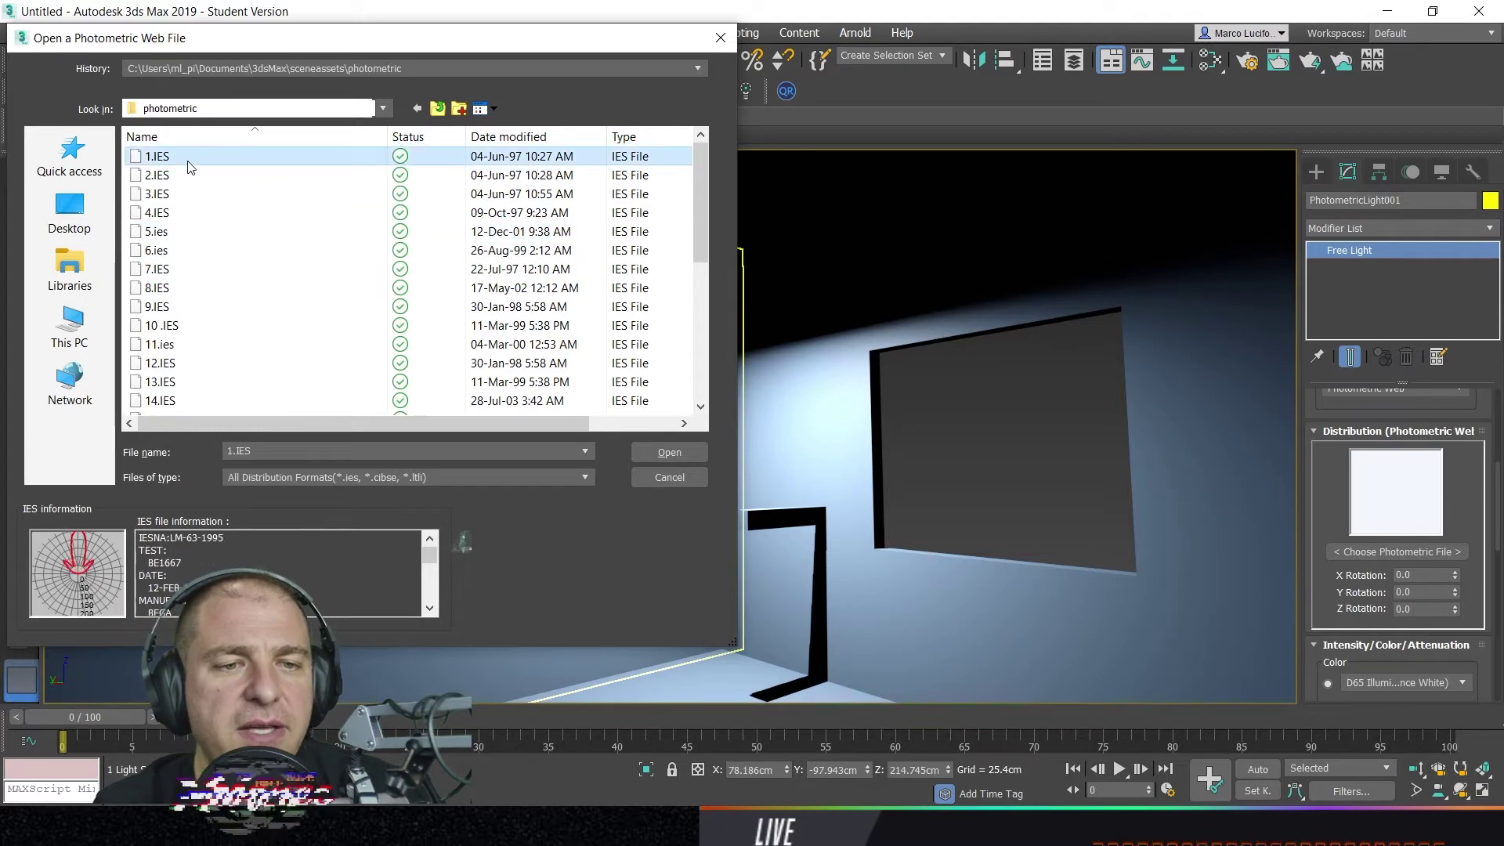
{"action": "left_click", "coordinate": [686, 459]}
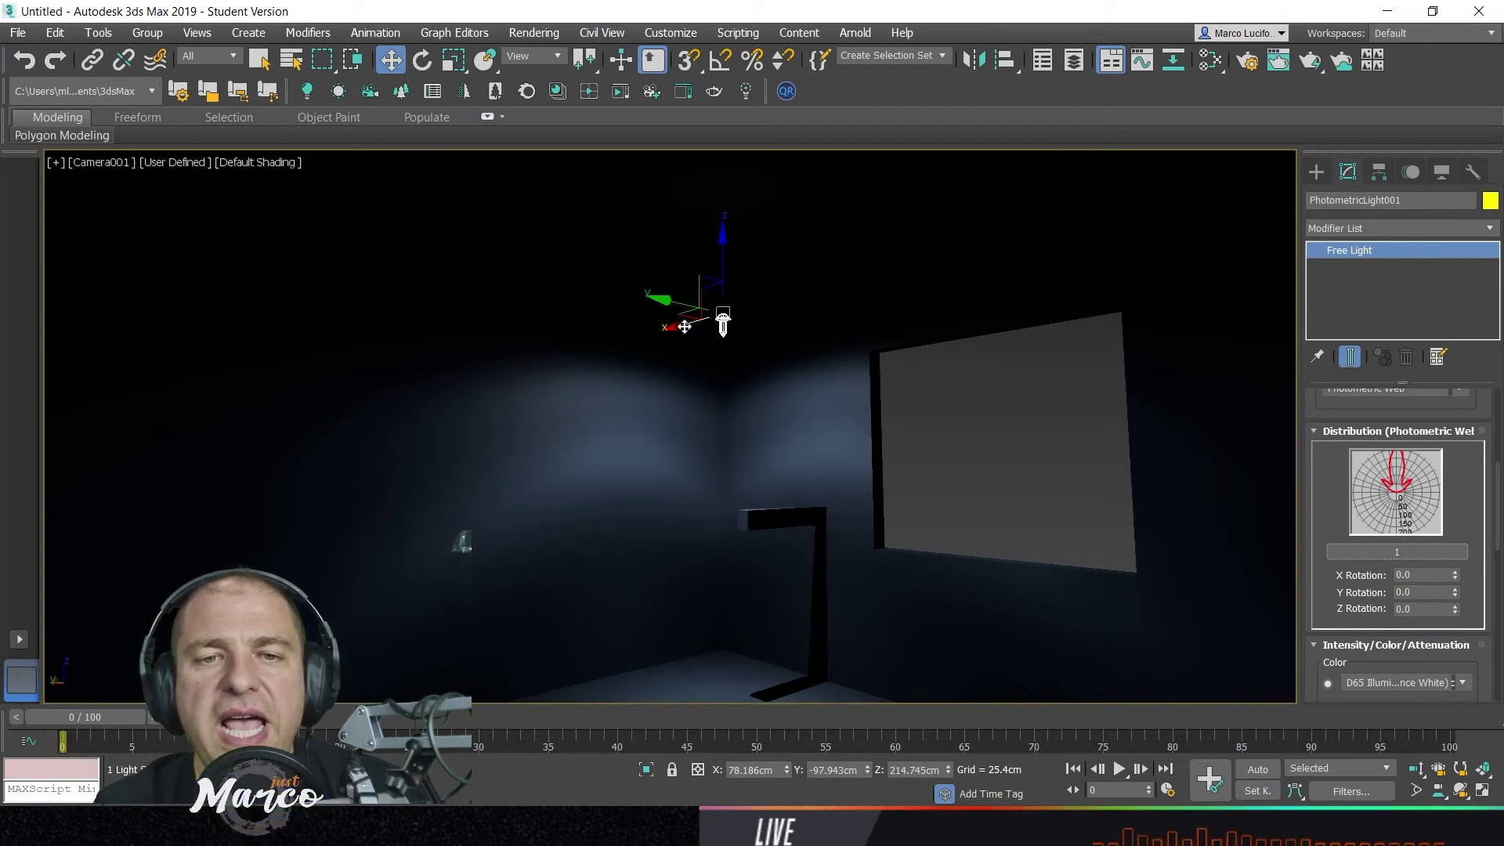
- Move the free light along X to about 138.9 cm and raise it to a Z of about 221.8 cm
{"action": "left_click_drag", "start_coordinate": [685, 327], "coordinate": [615, 301]}
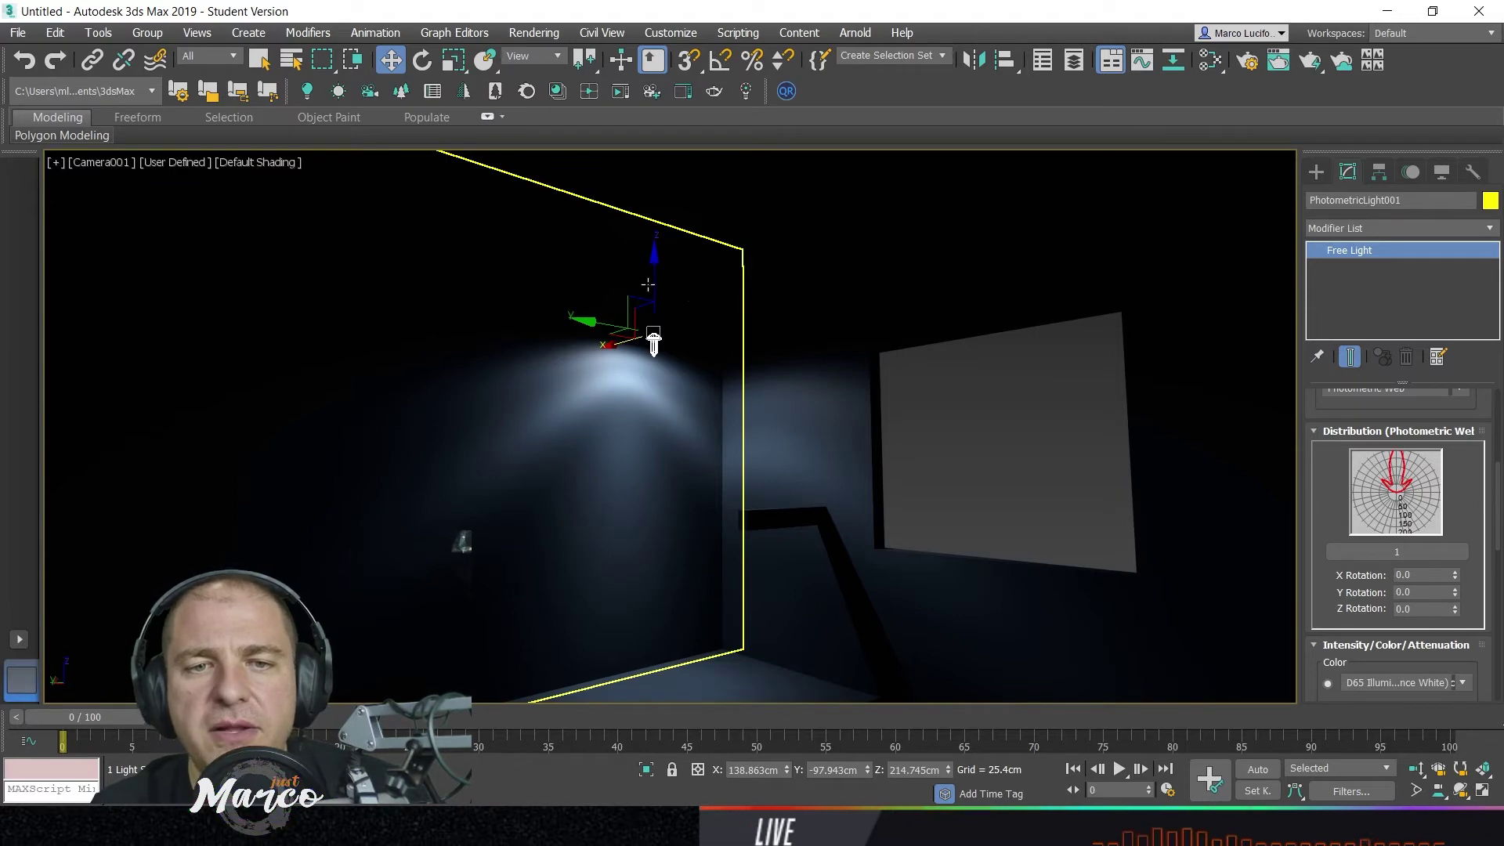
{"action": "left_click_drag", "start_coordinate": [654, 279], "coordinate": [658, 258]}
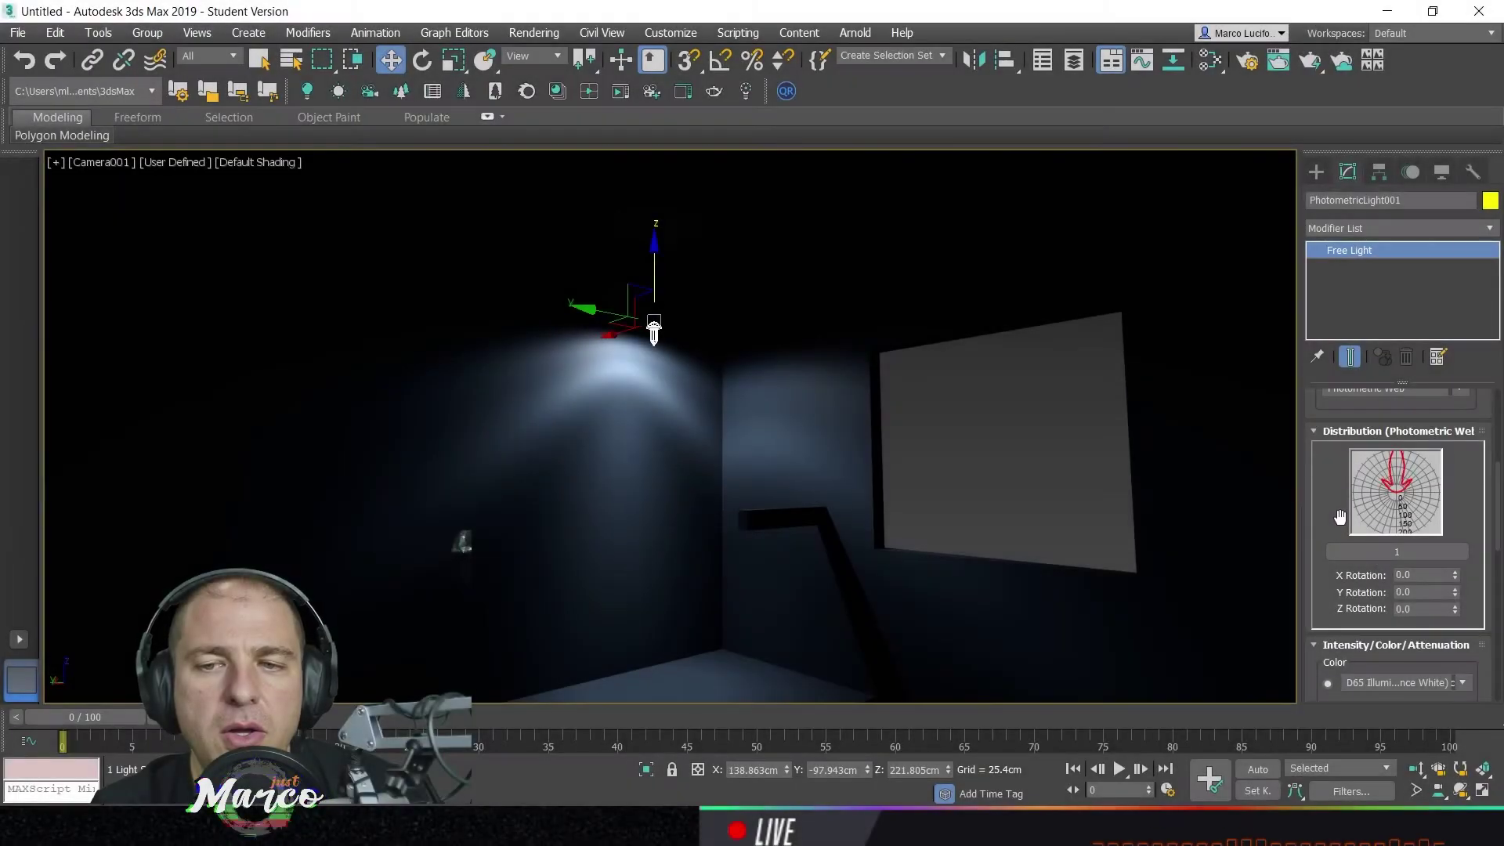
- Change the free light's distribution type to Uniform Diffuse
{"action": "left_click_drag", "start_coordinate": [1339, 518], "coordinate": [1344, 484]}
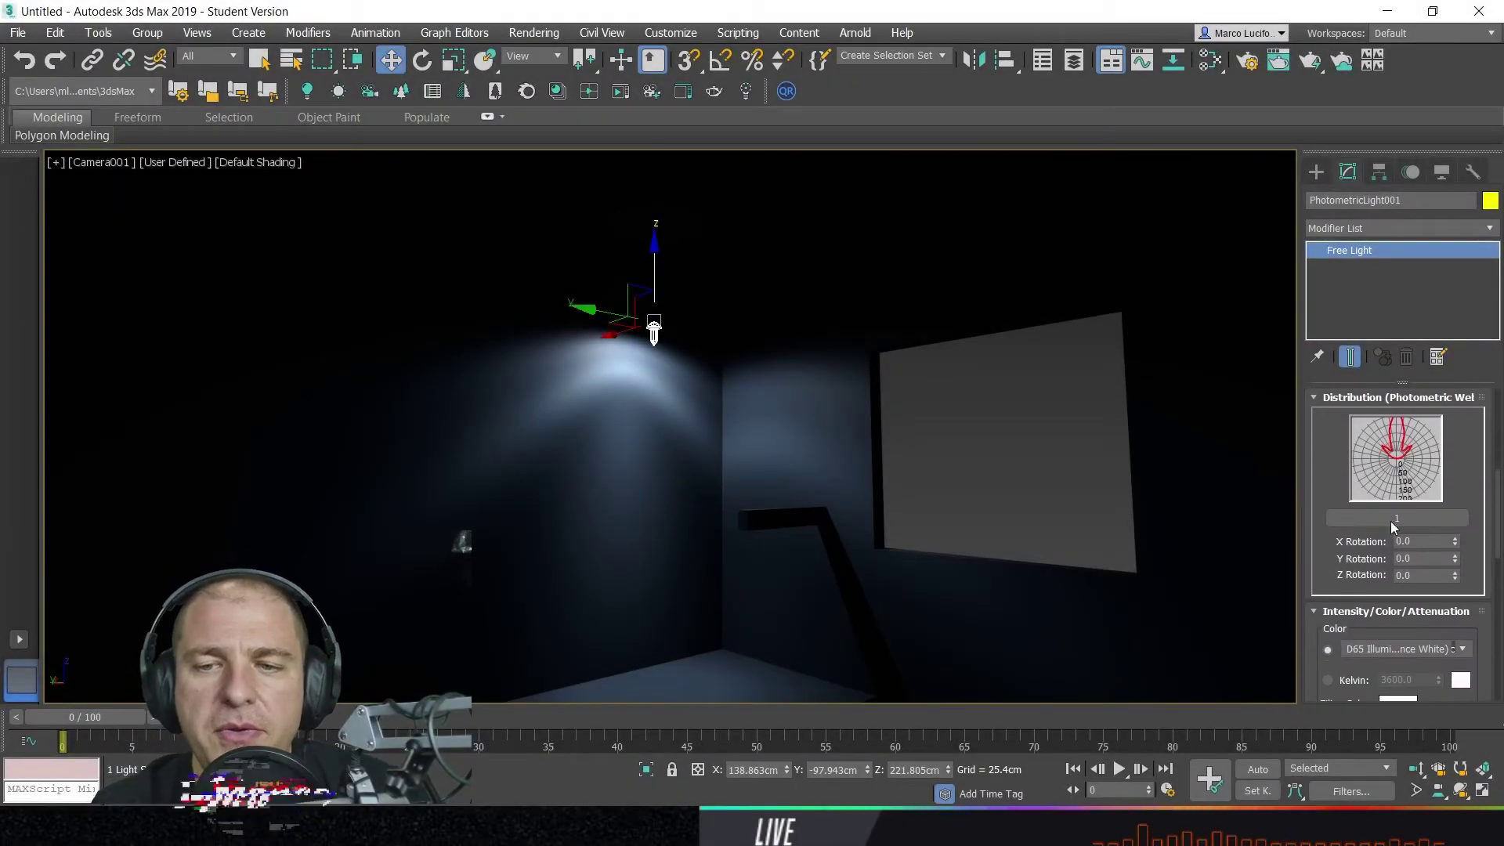
{"action": "scroll", "coordinate": [1388, 518], "scroll_direction": "up", "scroll_amount": 3}
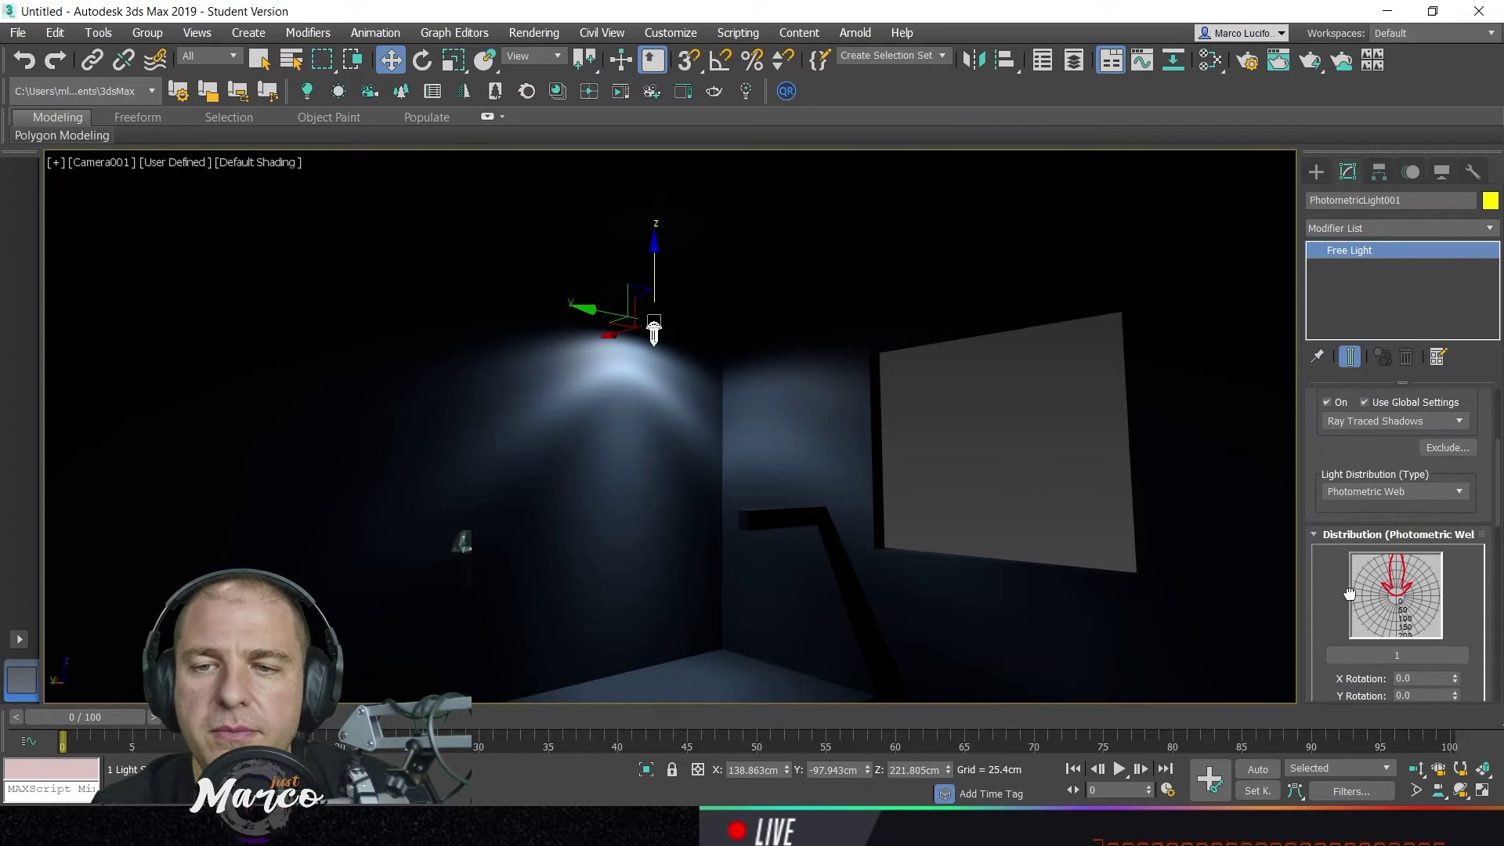
{"action": "left_click", "coordinate": [1461, 491]}
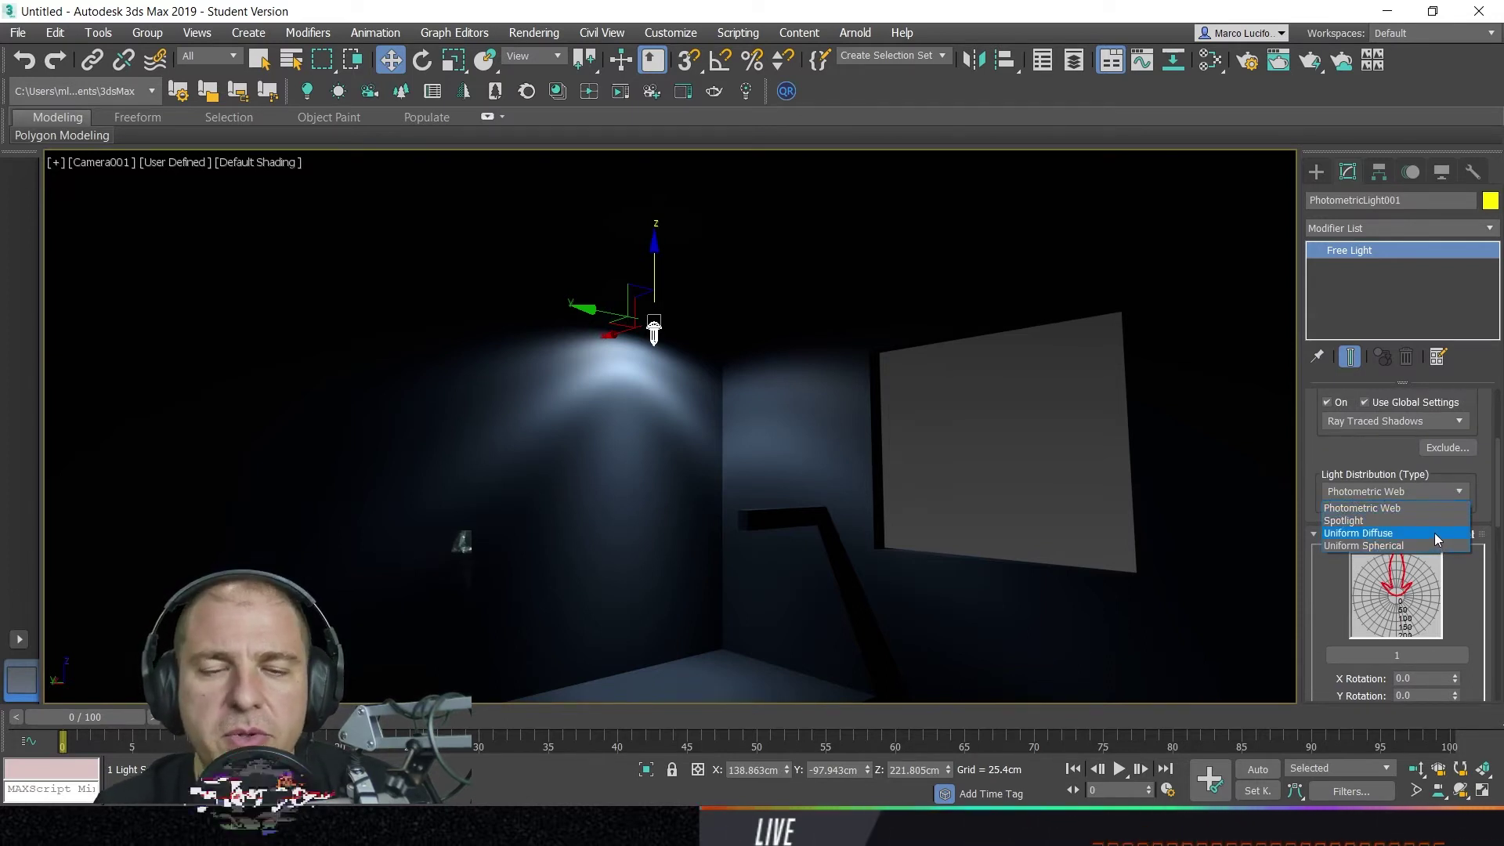
{"action": "left_click", "coordinate": [1438, 534]}
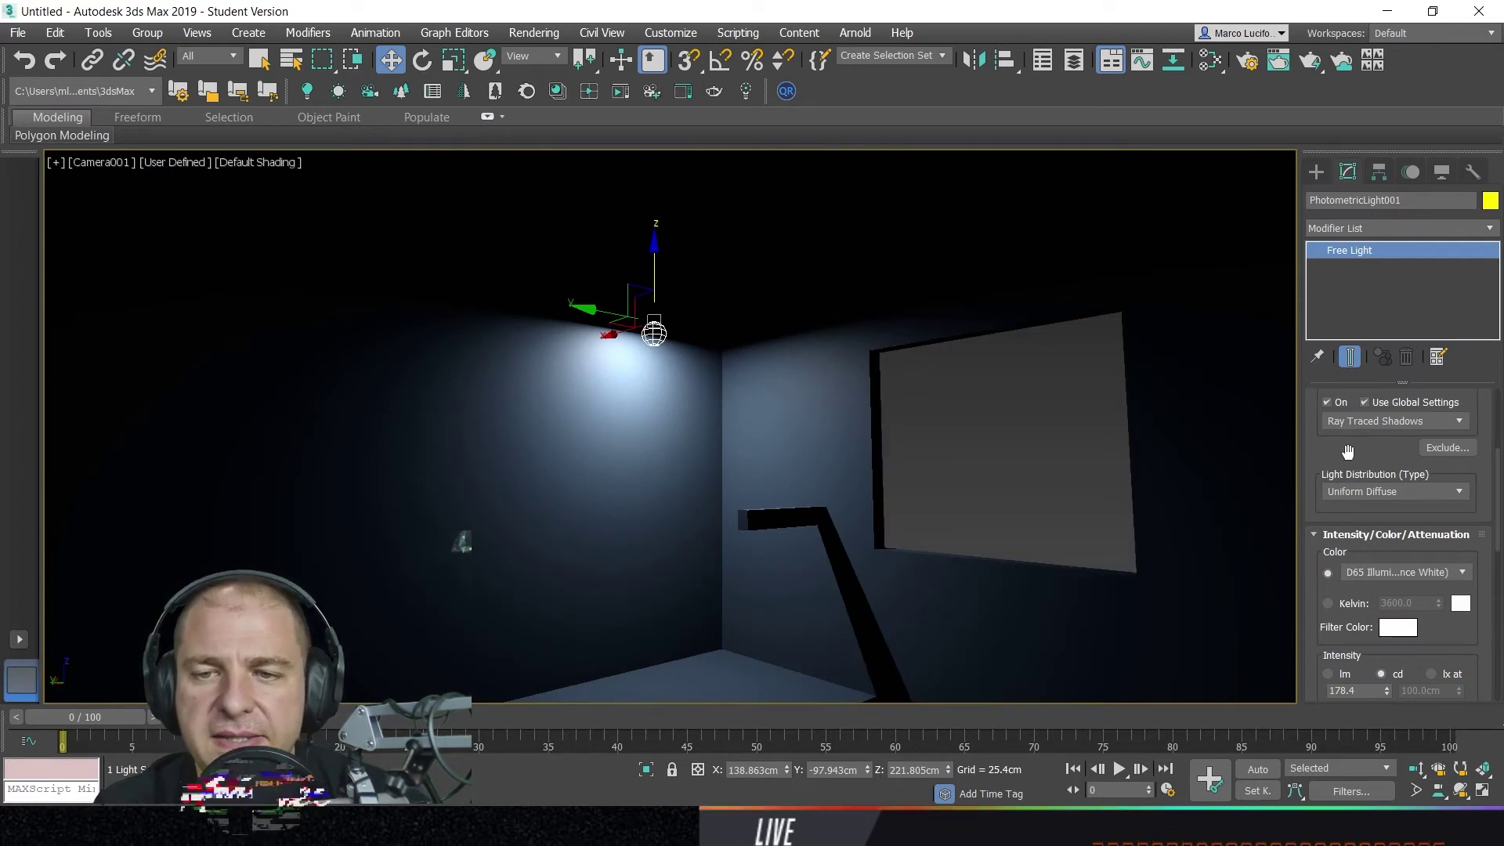
- Try the D50 Illuminant (Reference White), Fluorescent (Cool White) and Fluorescent (Warm White) presets as the light's color
{"action": "left_click_drag", "start_coordinate": [1350, 461], "coordinate": [1351, 352]}
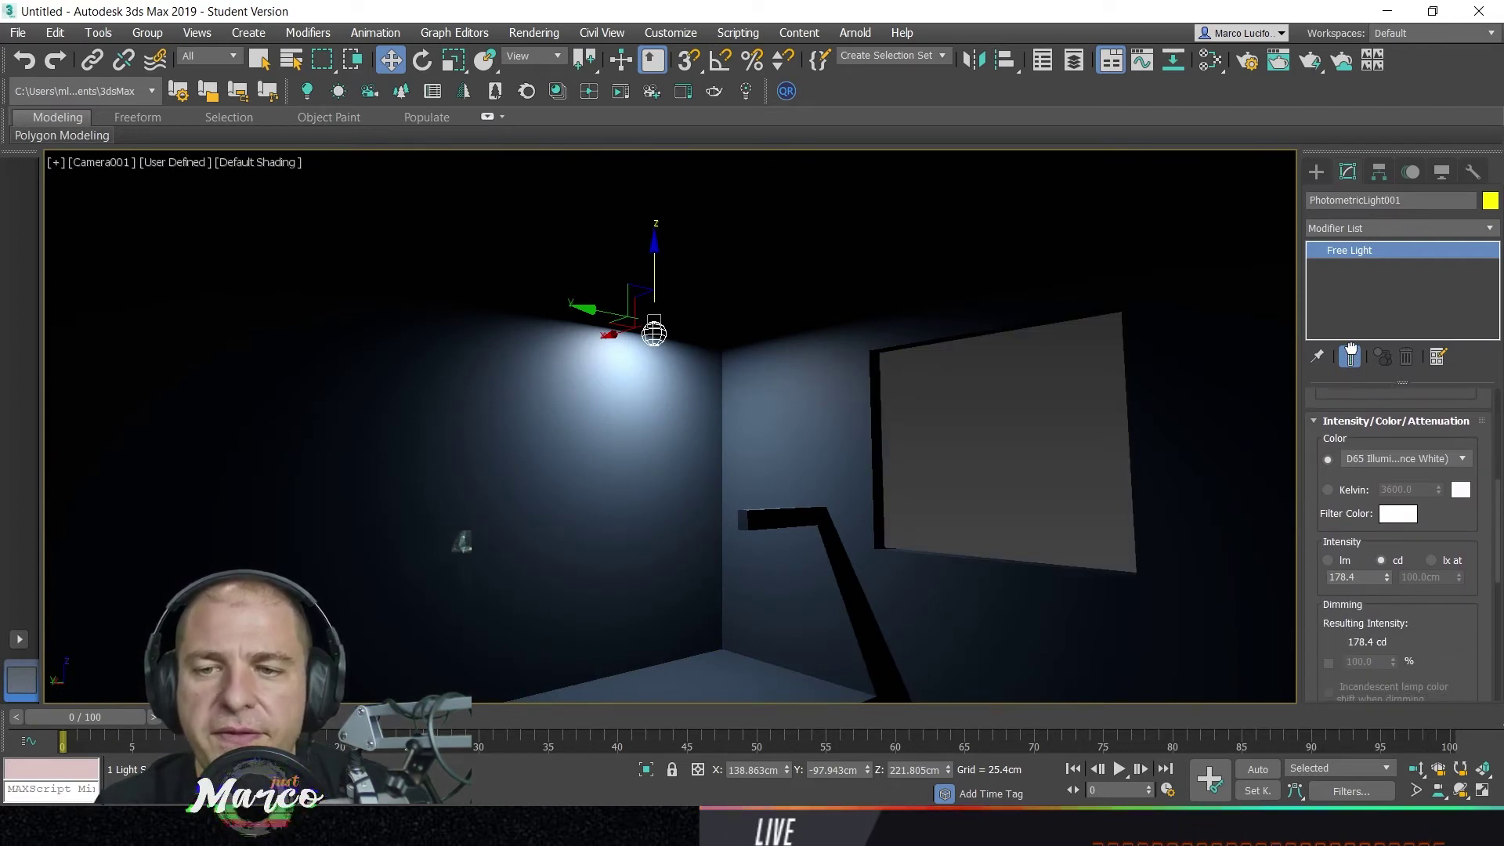
{"action": "left_click", "coordinate": [1419, 457]}
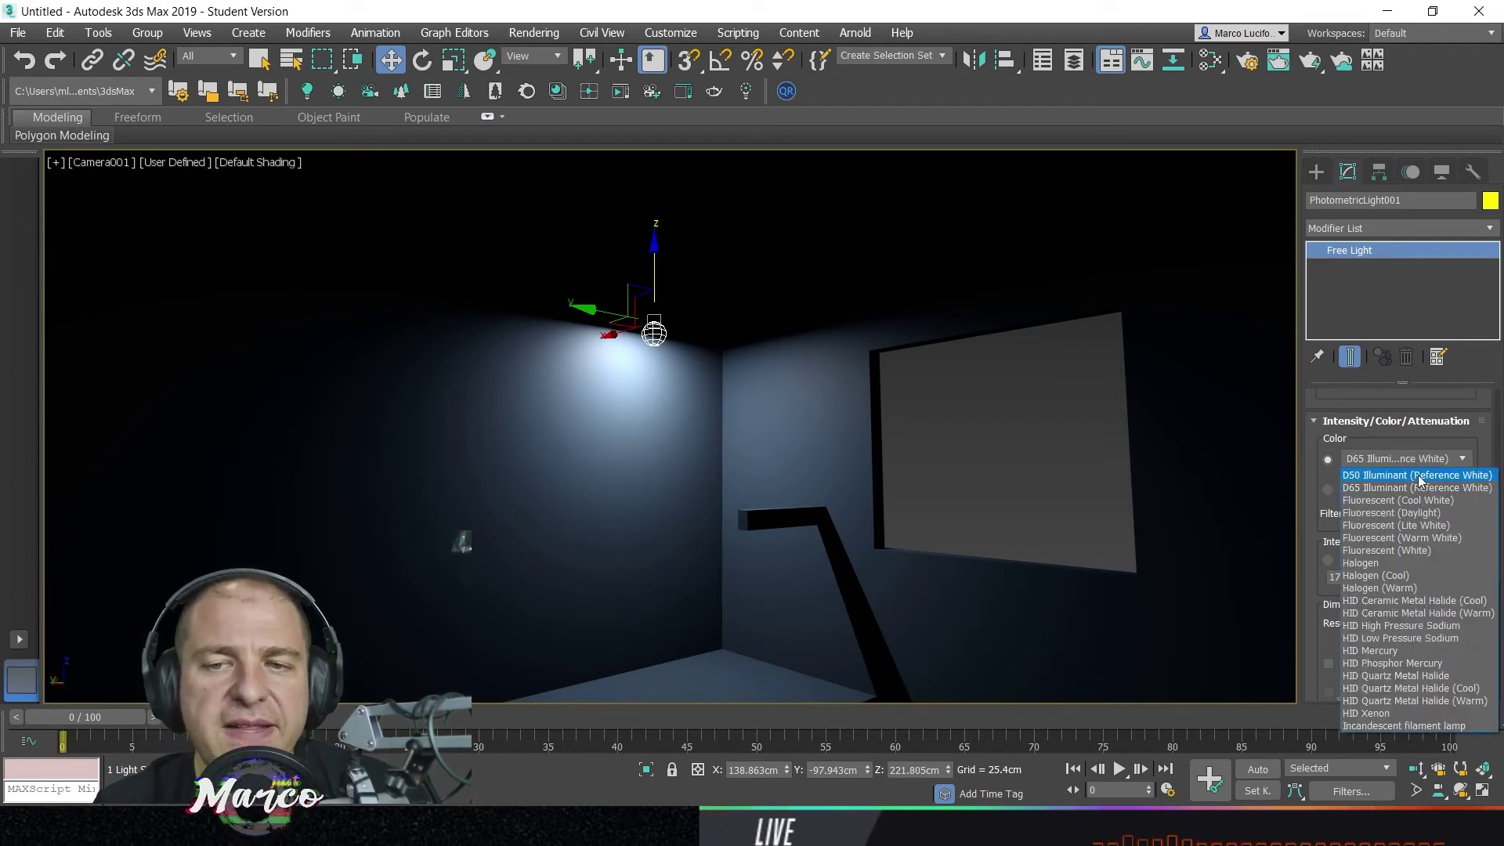
{"action": "left_click", "coordinate": [1416, 475]}
{"action": "left_click", "coordinate": [1421, 460]}
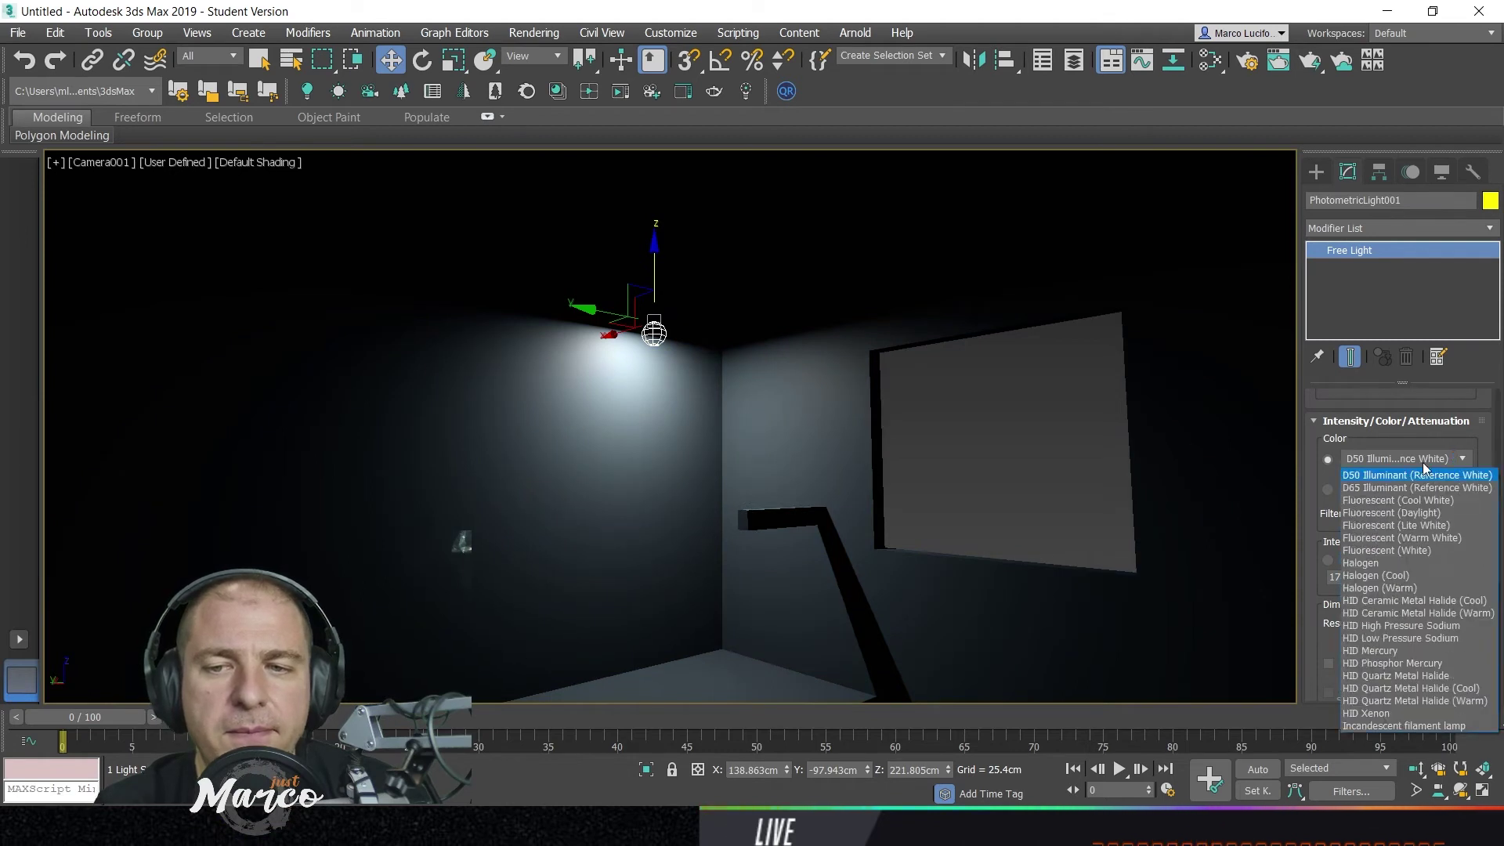
{"action": "left_click", "coordinate": [1417, 497]}
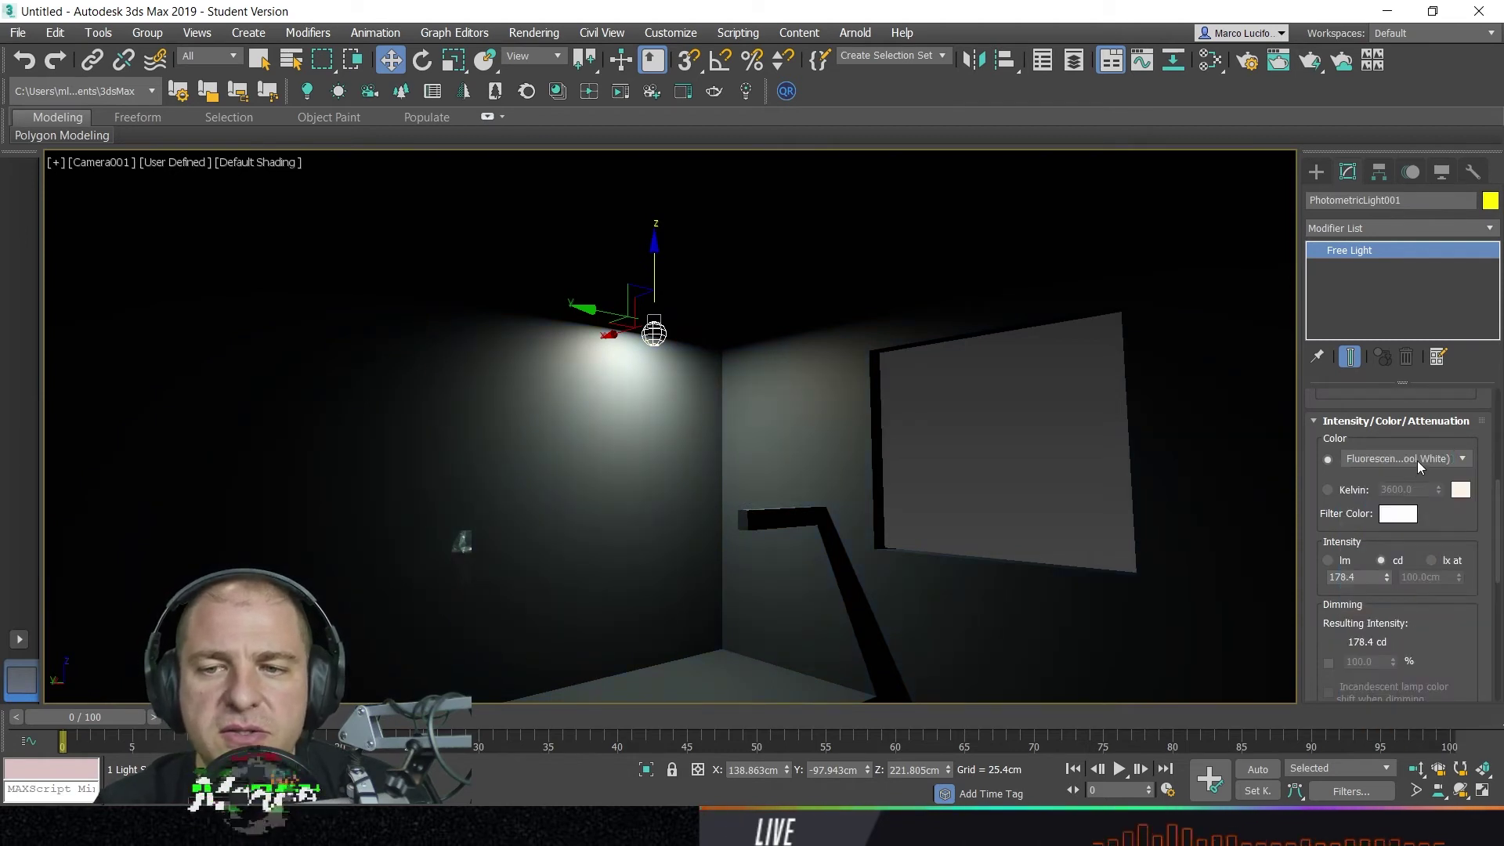
{"action": "left_click", "coordinate": [1416, 460]}
{"action": "left_click", "coordinate": [1408, 537]}
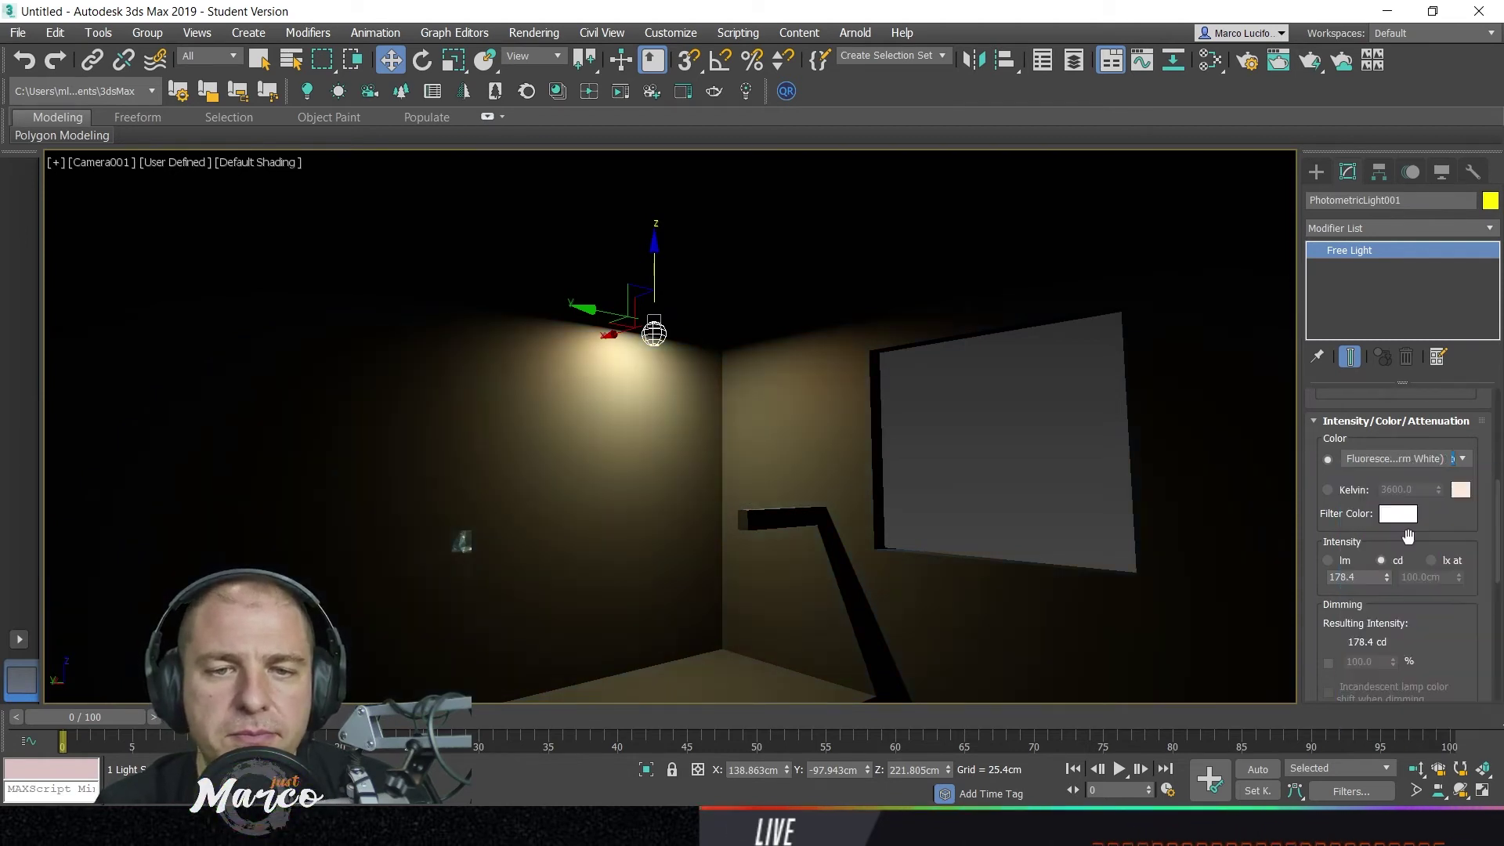
- Try the Halogen (Cool) and HID Quartz Metal Halide color presets on the light
{"action": "left_click", "coordinate": [1414, 462]}
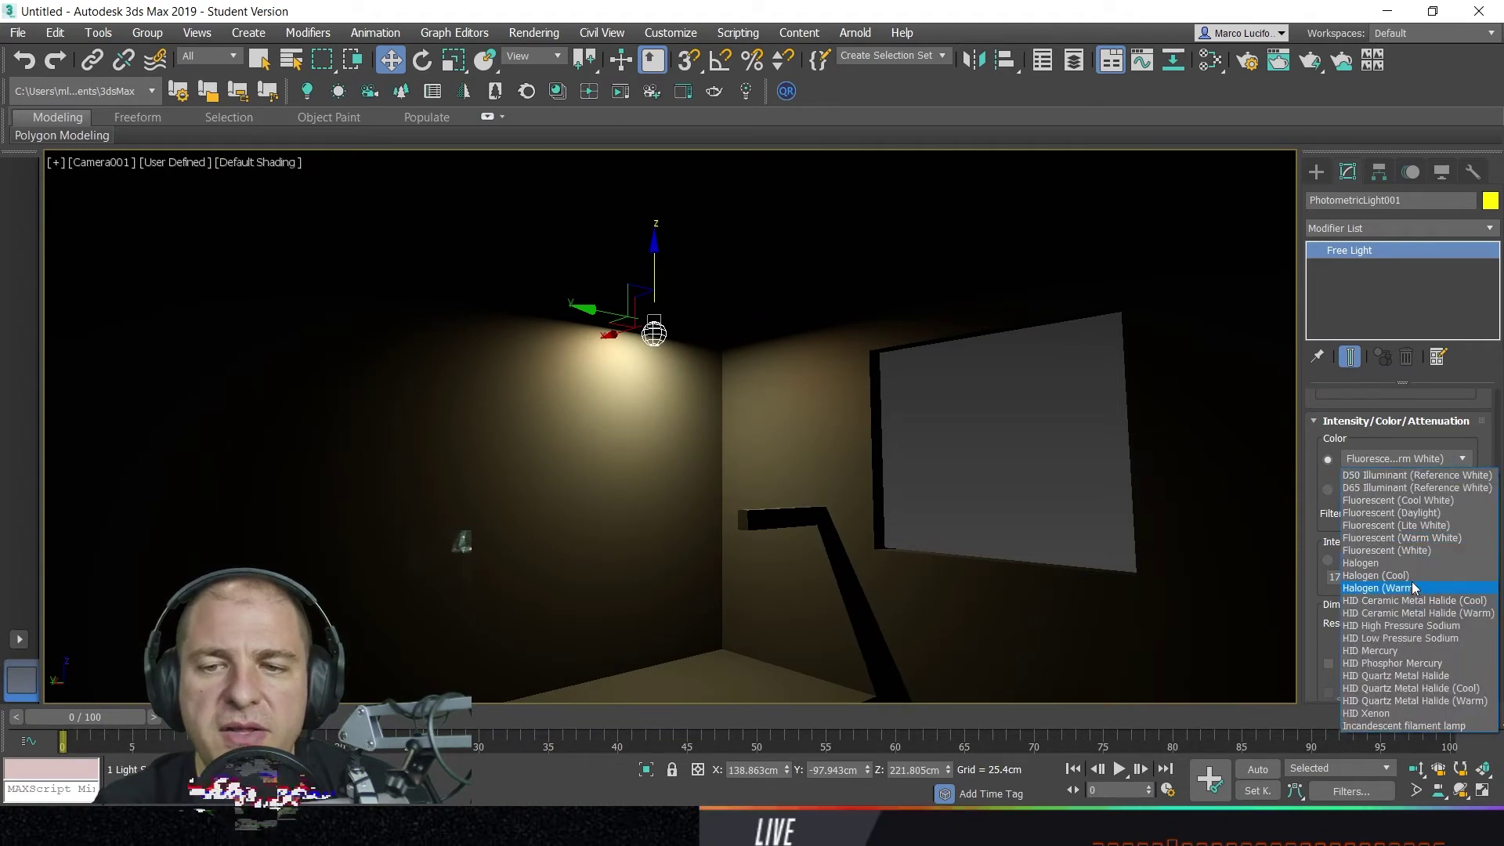
{"action": "left_click", "coordinate": [1413, 575]}
{"action": "left_click", "coordinate": [1414, 461]}
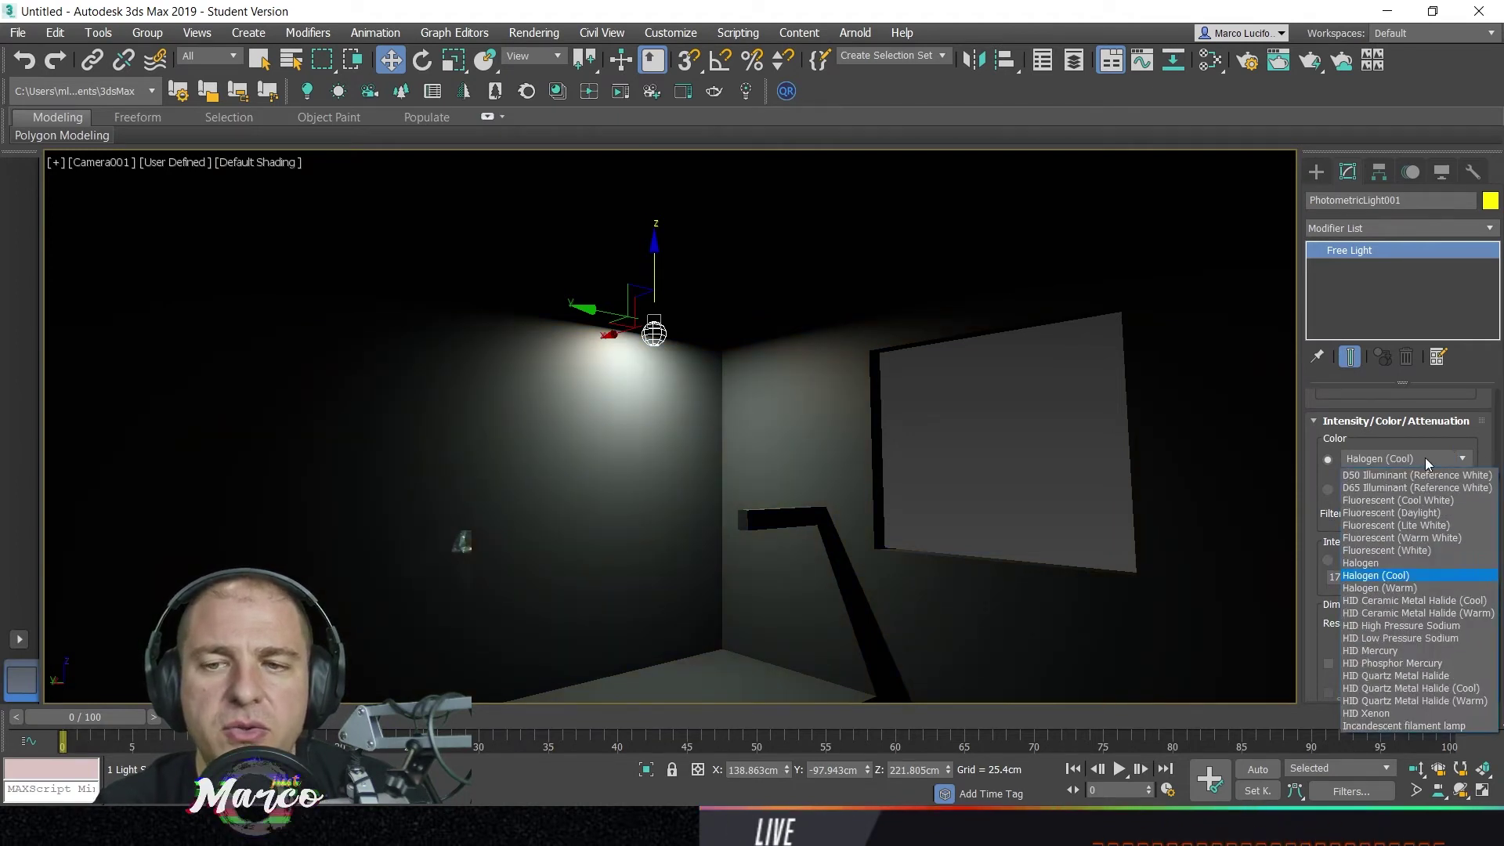
{"action": "left_click", "coordinate": [1416, 677]}
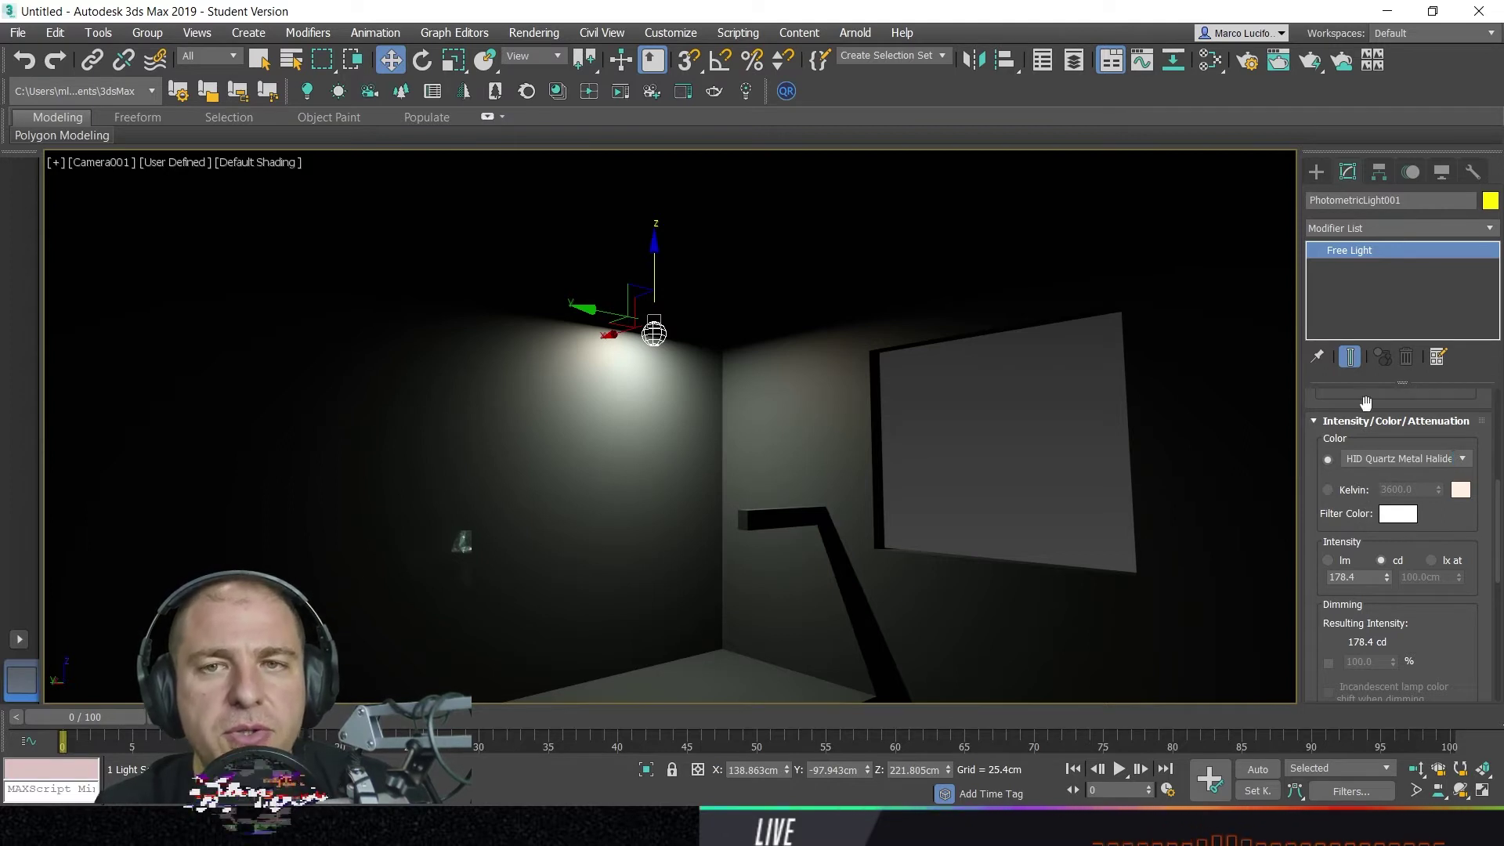
- Switch the light's color to a Kelvin temperature and set it to 1000
{"action": "left_click", "coordinate": [1329, 489]}
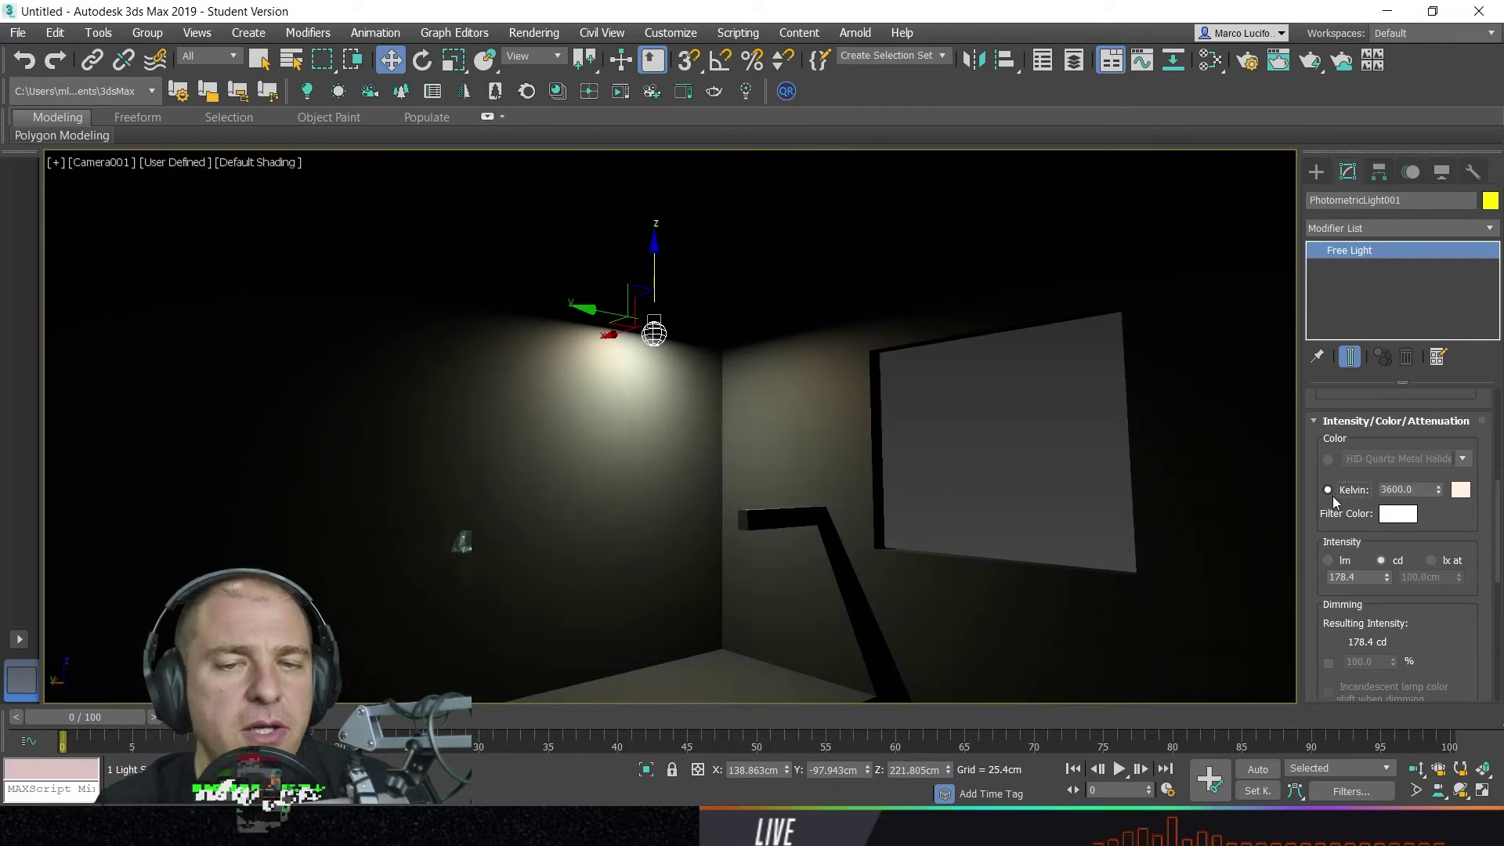
{"action": "left_click_drag", "start_coordinate": [1430, 489], "coordinate": [1359, 494]}
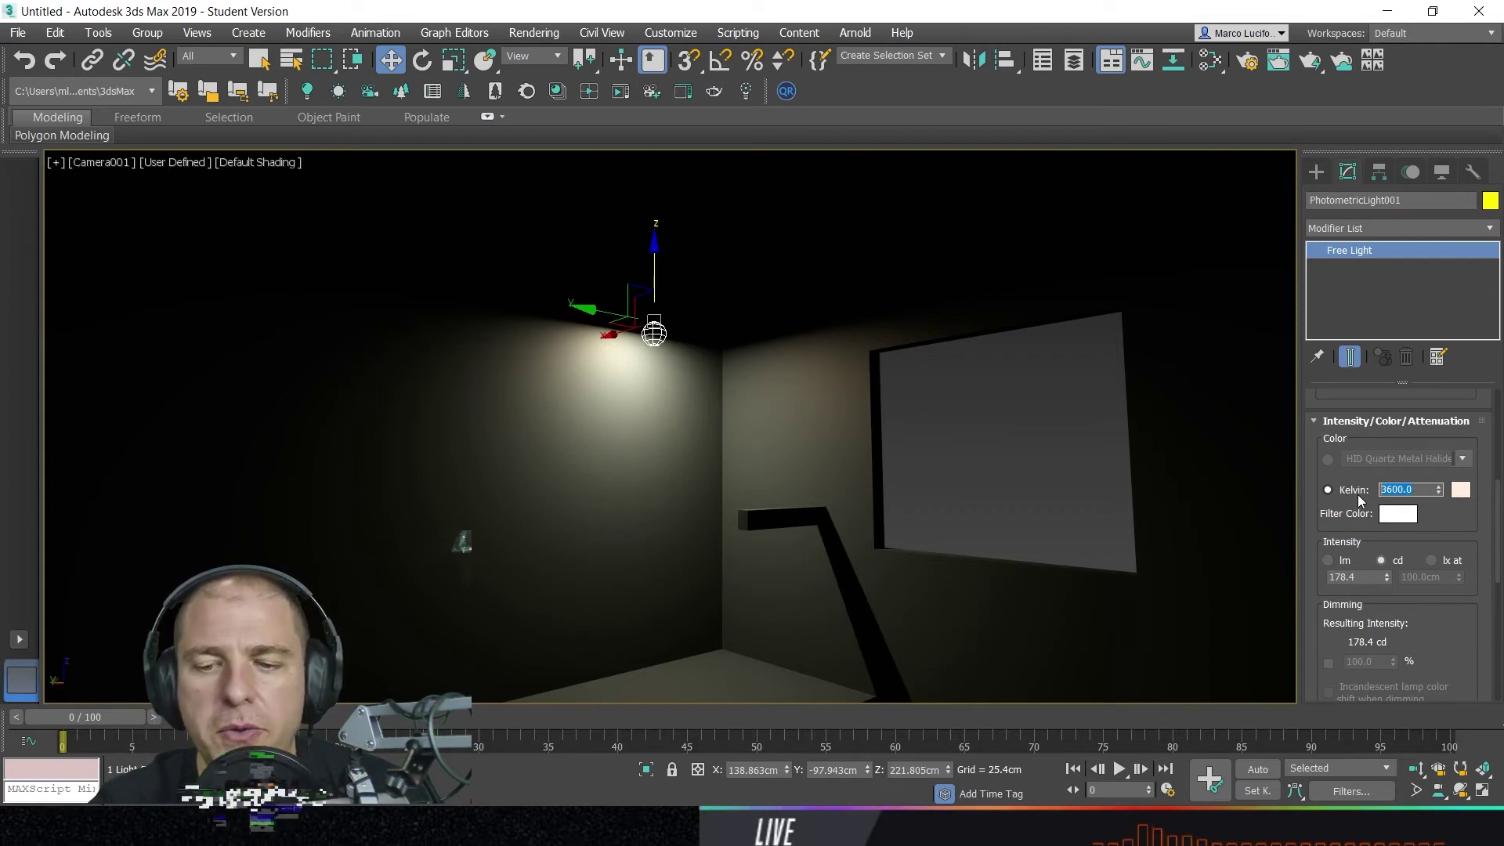
{"action": "type", "text": "1000"}
{"action": "key", "text": "Return"}
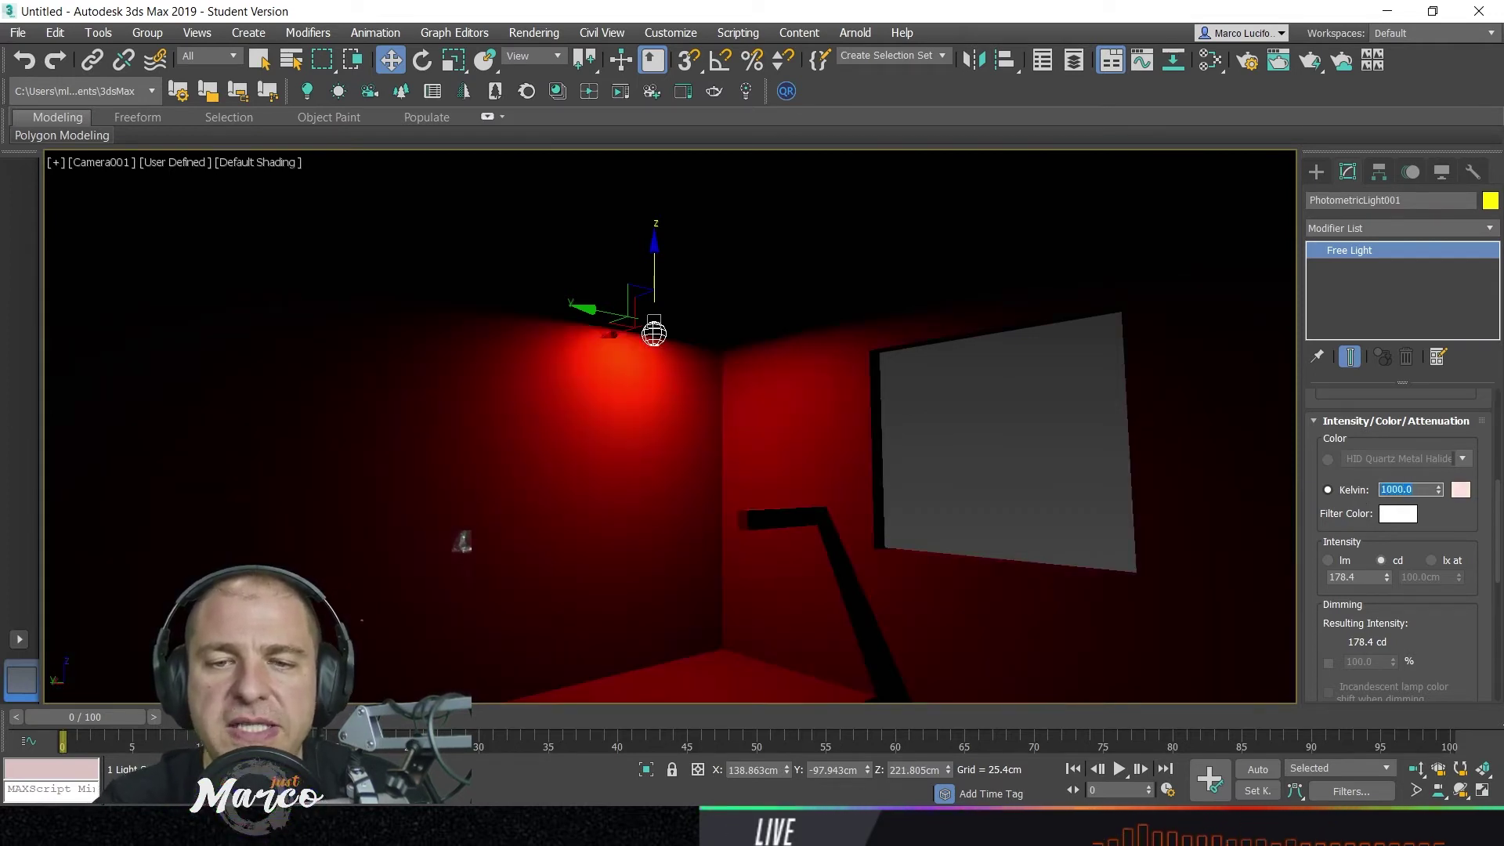
- Gradually raise the light's Kelvin color temperature to 20000
{"action": "left_click", "coordinate": [1439, 486]}
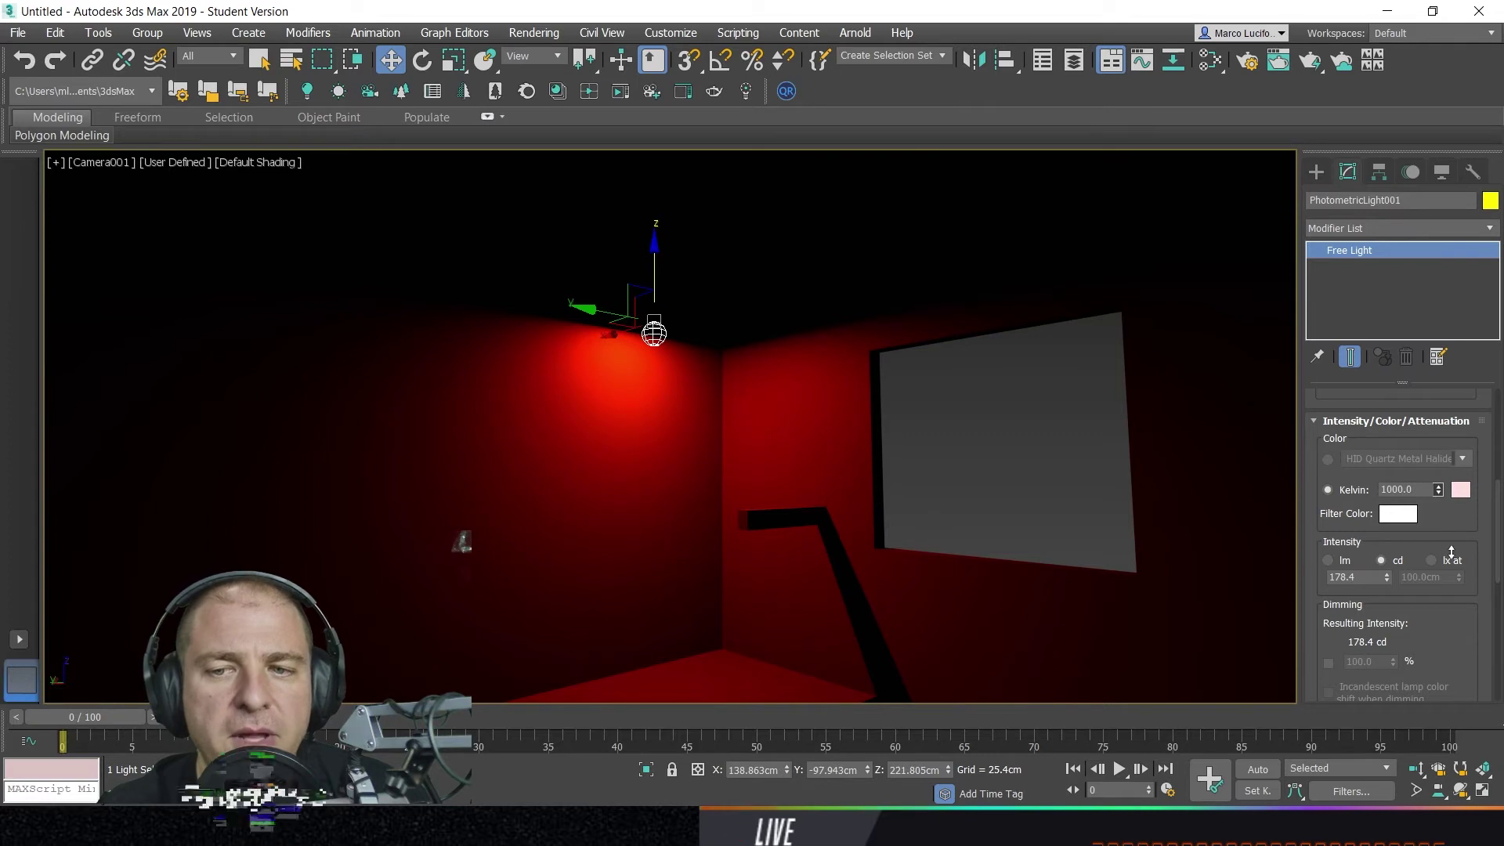
{"action": "left_click_drag", "start_coordinate": [1452, 552], "coordinate": [1461, 401]}
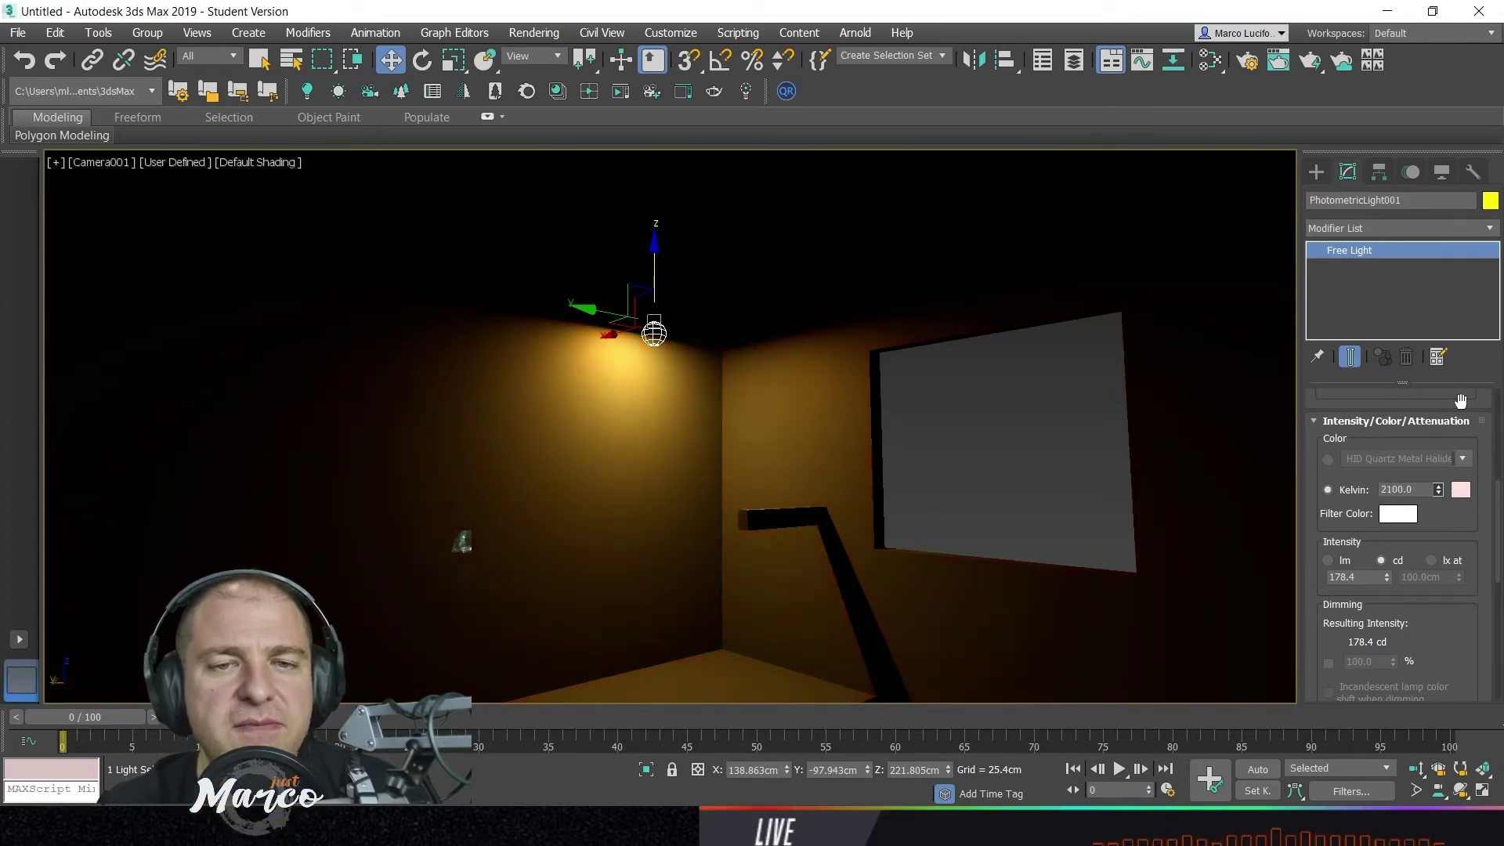
{"action": "left_click_drag", "start_coordinate": [1439, 489], "coordinate": [1417, 235]}
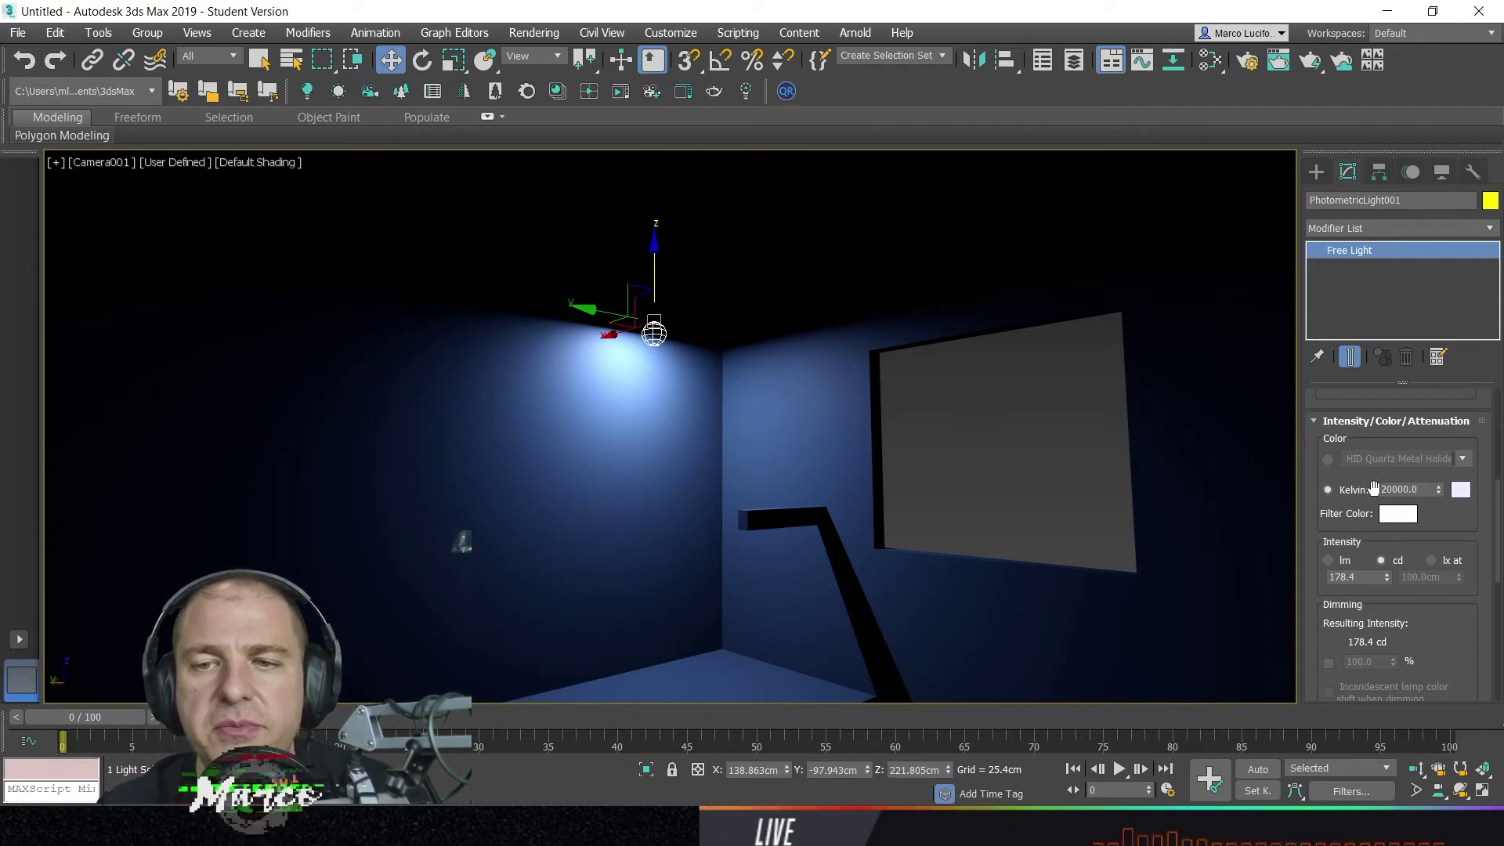
- Return the light's color to the preset list and choose D65 Illuminant (Reference White)
{"action": "left_click", "coordinate": [1328, 460]}
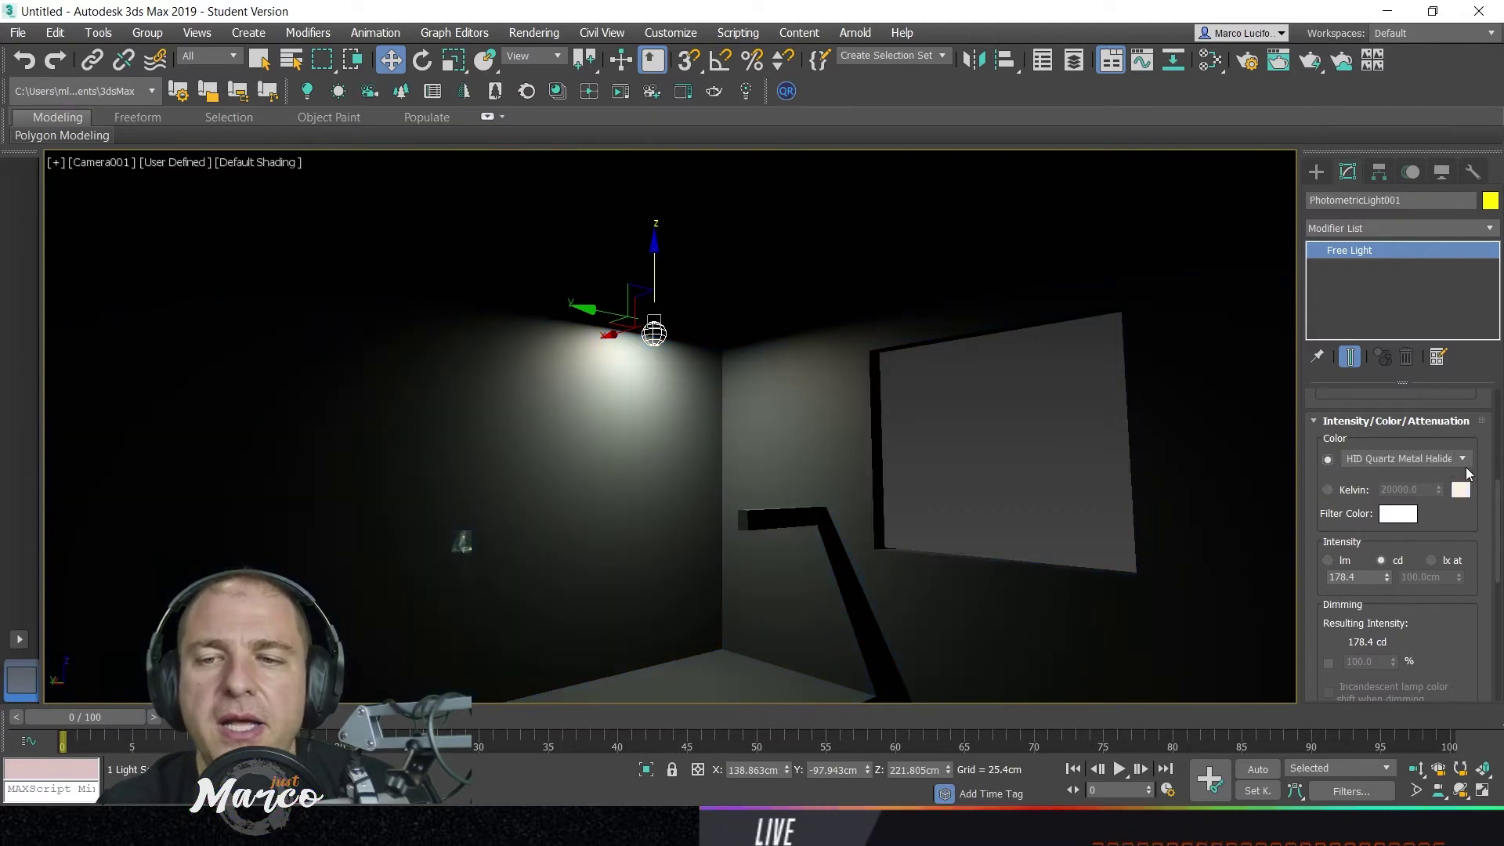
{"action": "left_click", "coordinate": [1462, 459]}
{"action": "scroll", "coordinate": [1440, 485], "scroll_direction": "up", "scroll_amount": 2}
{"action": "left_click", "coordinate": [1438, 474]}
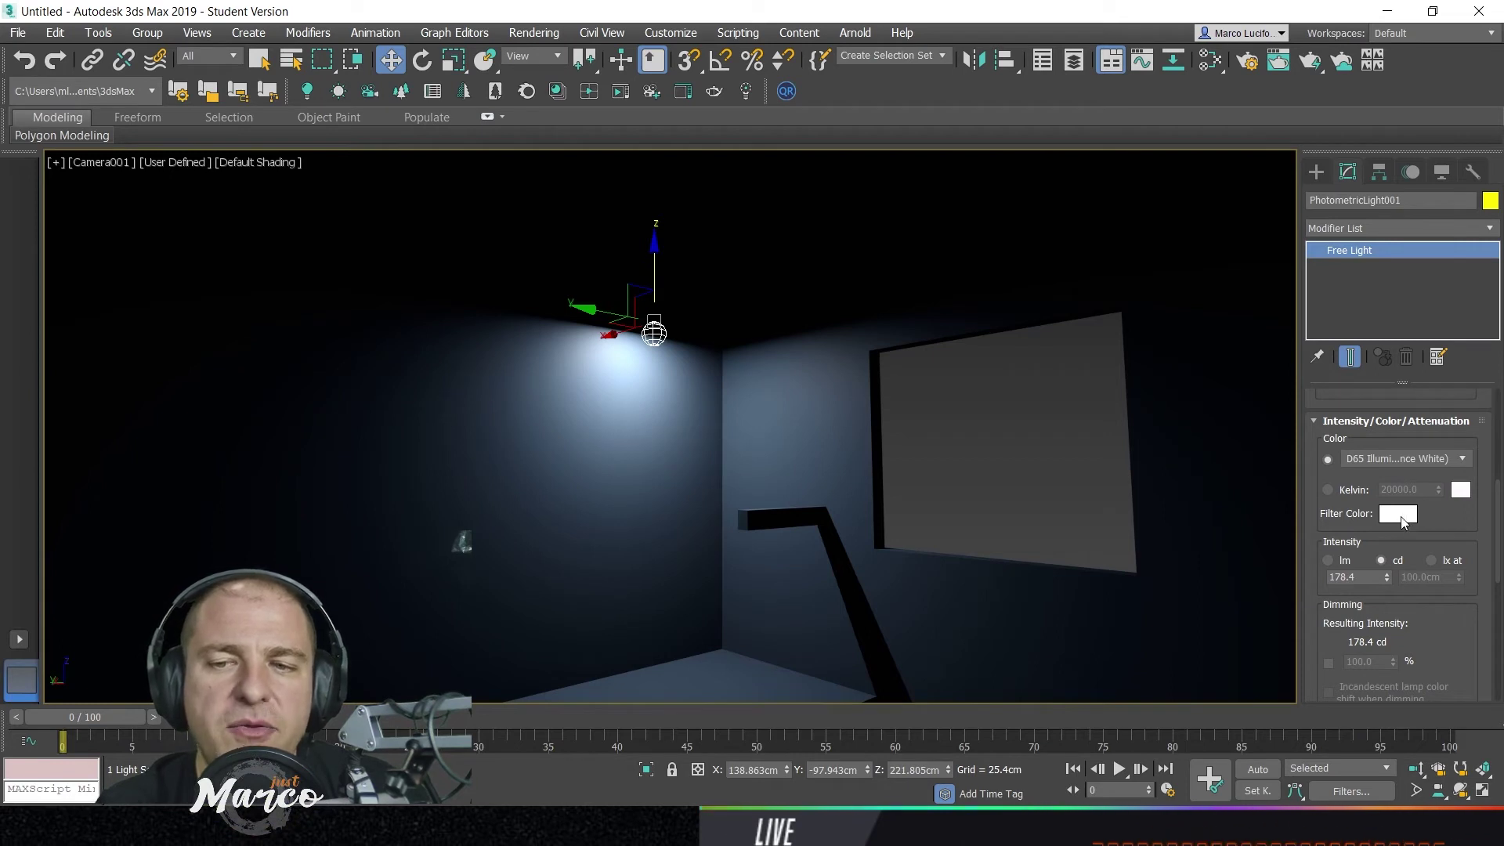
- Open the light's filter color and try an orange-yellow, a green and a dark reddish-brown tint
{"action": "left_click_drag", "start_coordinate": [1402, 522], "coordinate": [1402, 517]}
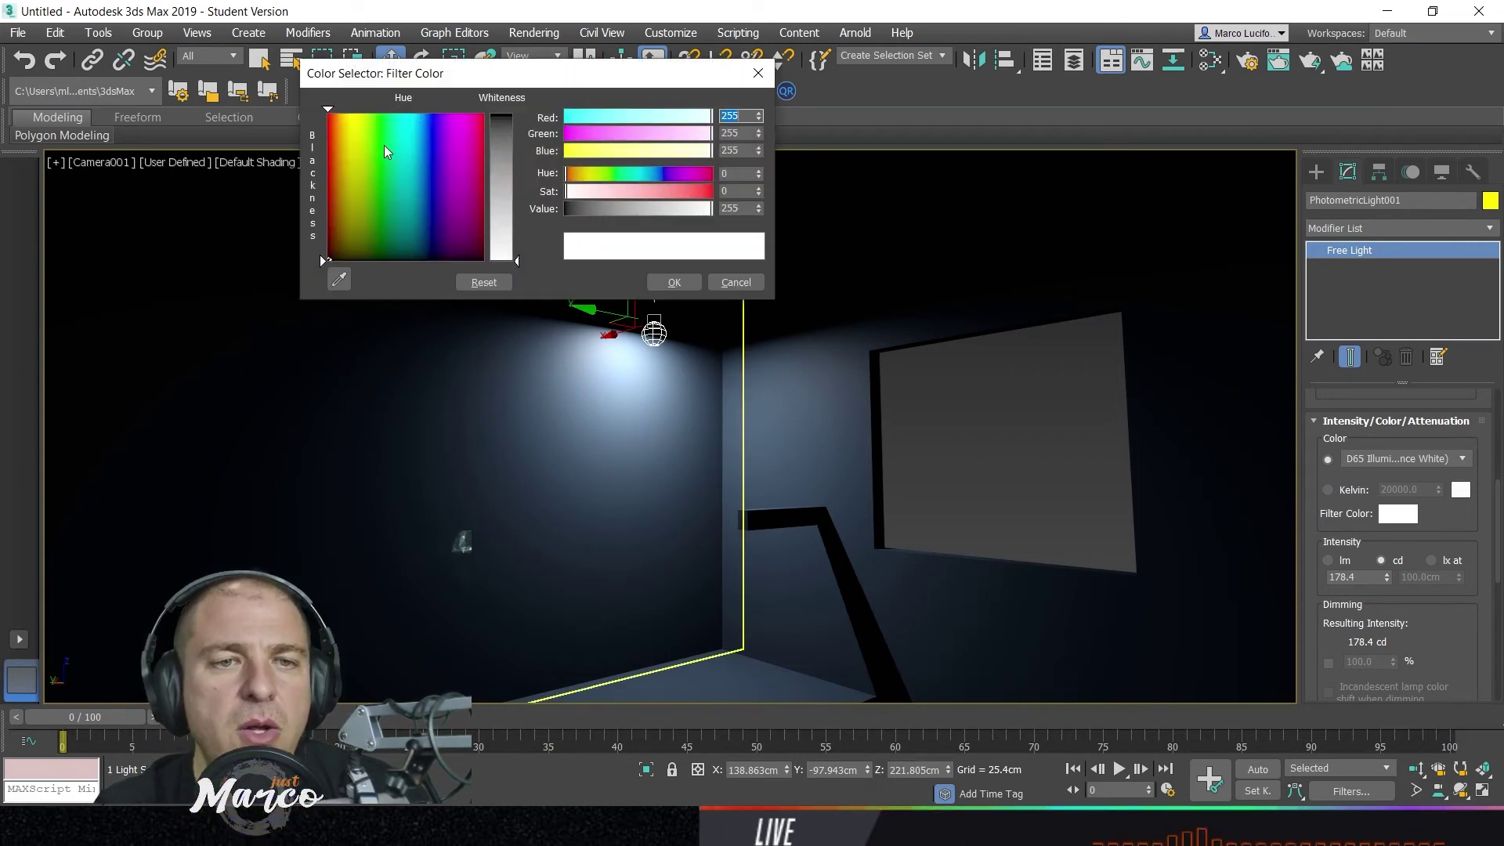
{"action": "left_click_drag", "start_coordinate": [365, 137], "coordinate": [343, 121]}
{"action": "left_click_drag", "start_coordinate": [517, 249], "coordinate": [519, 117]}
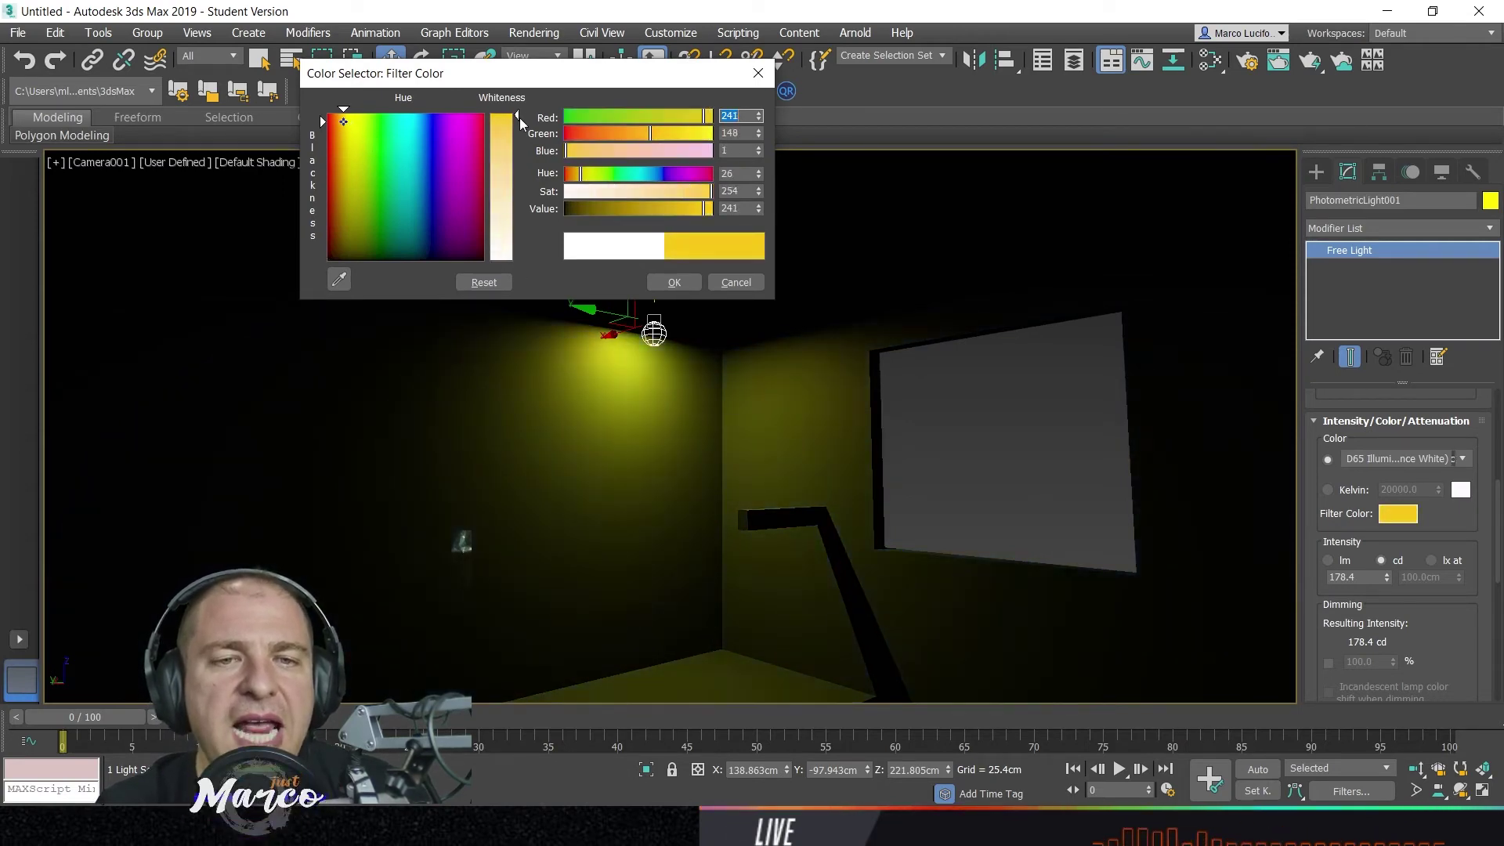
{"action": "mouse_move", "coordinate": [415, 153]}
{"action": "left_mouse_down"}
{"action": "mouse_move", "coordinate": [462, 129]}
{"action": "mouse_move", "coordinate": [464, 195]}
{"action": "mouse_move", "coordinate": [365, 149]}
{"action": "mouse_move", "coordinate": [337, 160]}
{"action": "mouse_move", "coordinate": [368, 137]}
{"action": "mouse_move", "coordinate": [329, 137]}
{"action": "mouse_move", "coordinate": [382, 150]}
{"action": "left_mouse_up"}
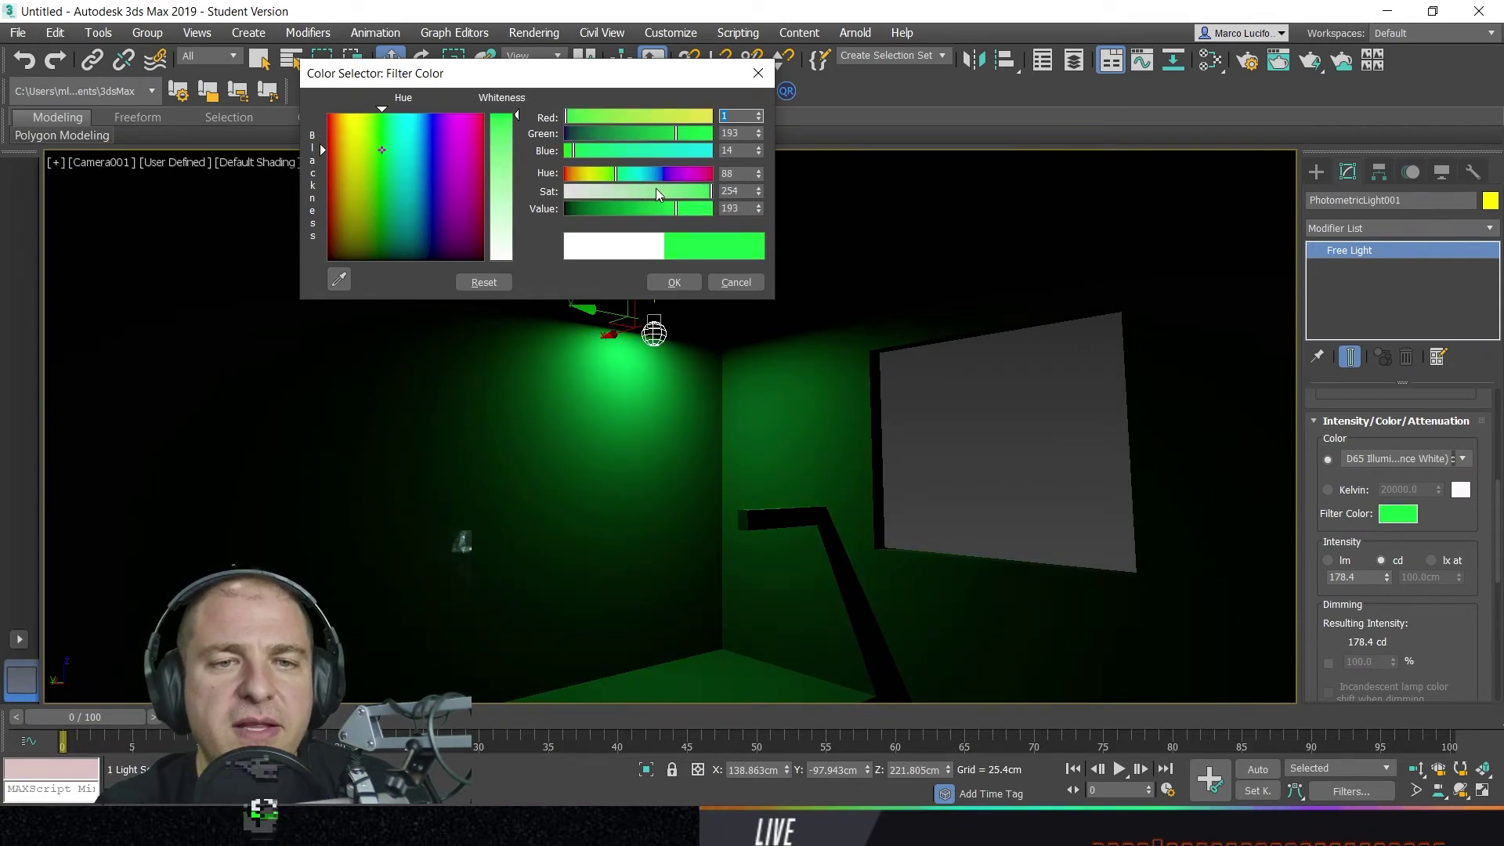
{"action": "left_click_drag", "start_coordinate": [709, 196], "coordinate": [575, 173]}
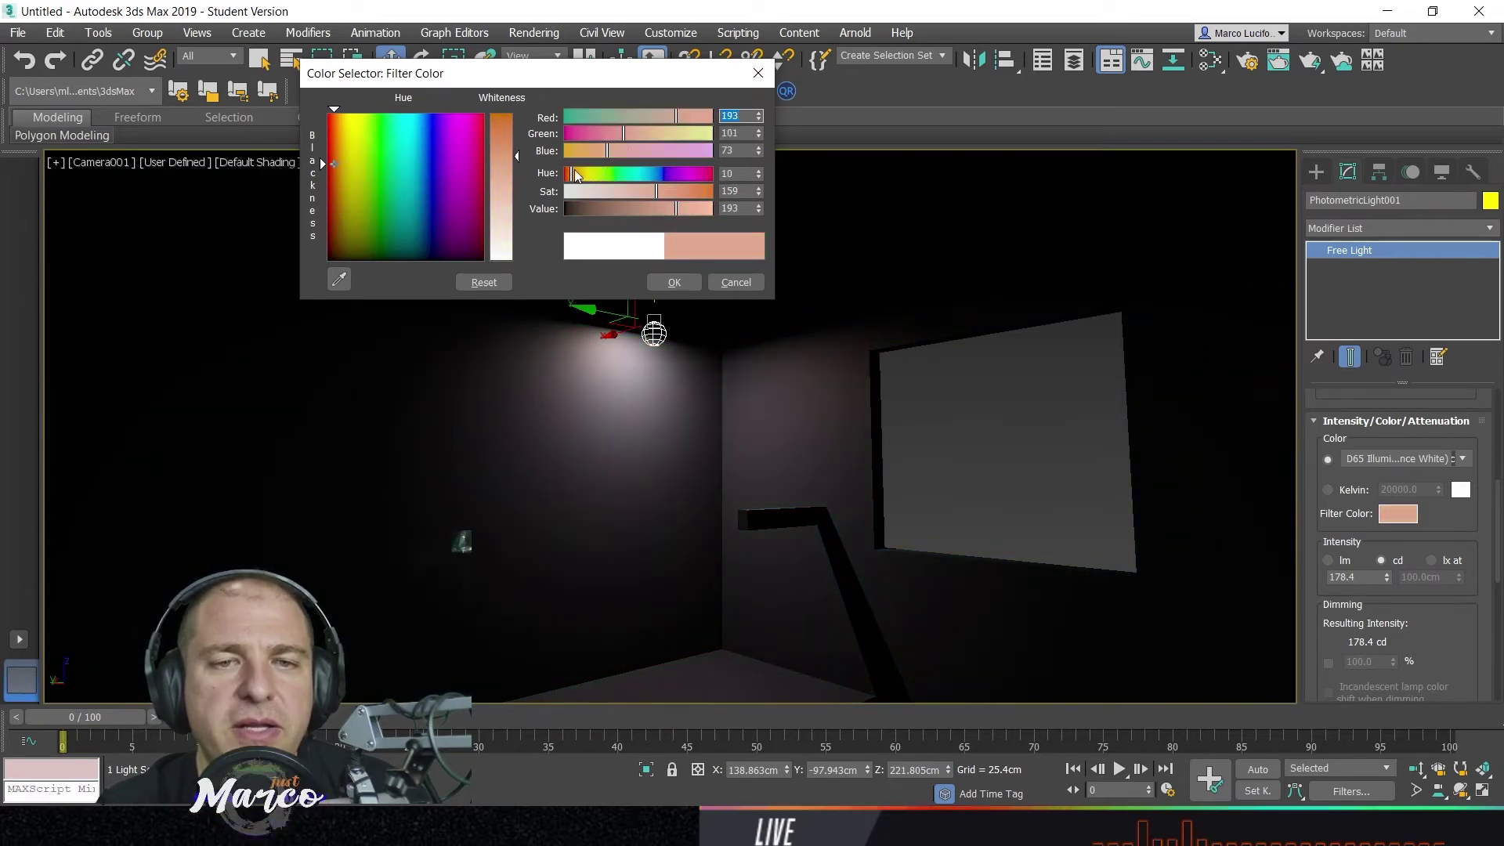
{"action": "left_click_drag", "start_coordinate": [685, 206], "coordinate": [595, 210]}
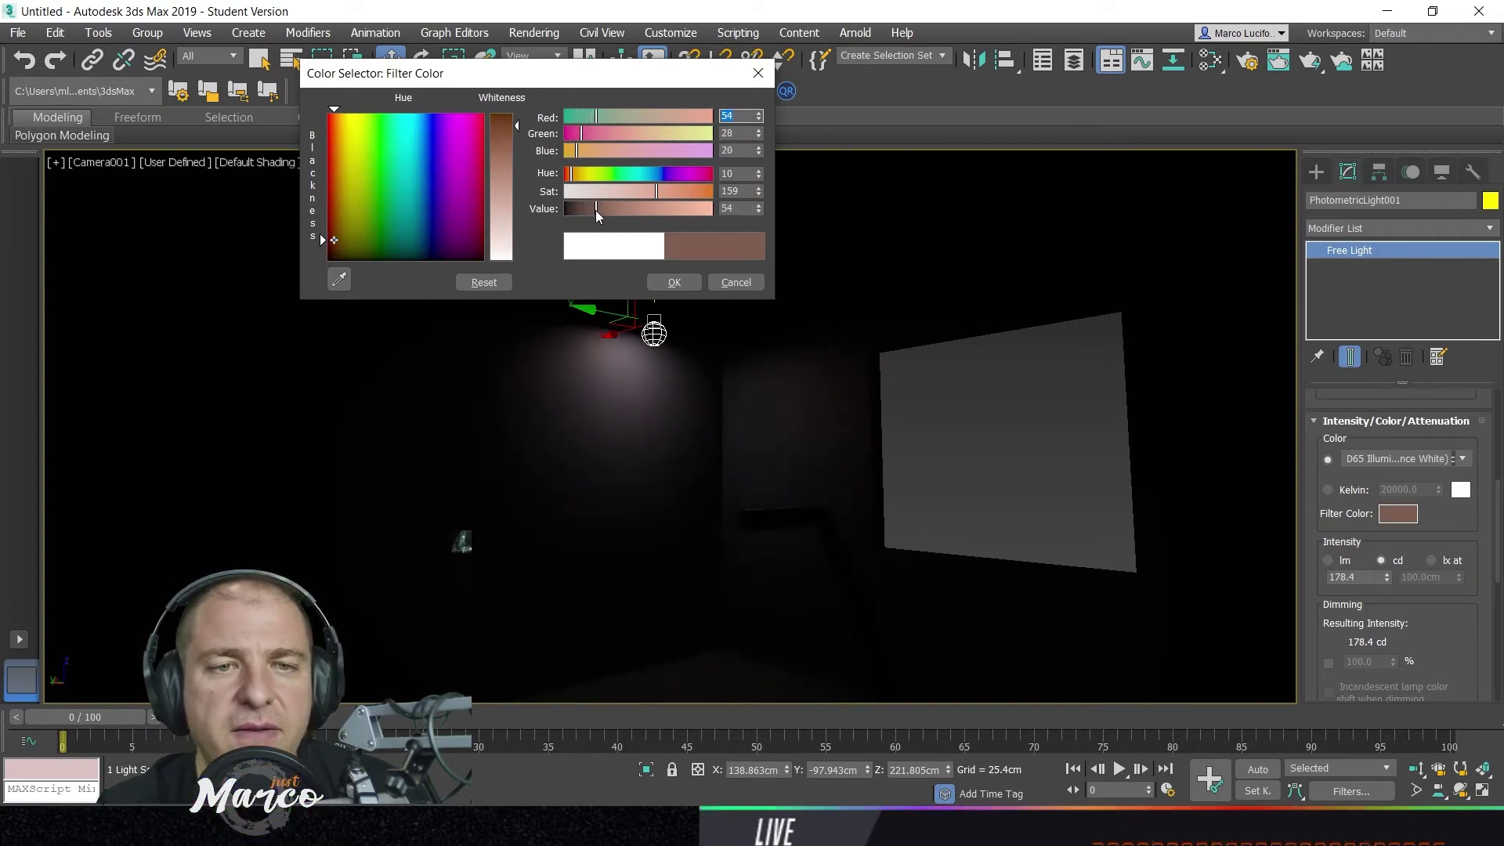
- Make the filter color a pale yellow with hue 47 and saturation 102, and darken its value to about half
{"action": "left_click_drag", "start_coordinate": [344, 249], "coordinate": [356, 113]}
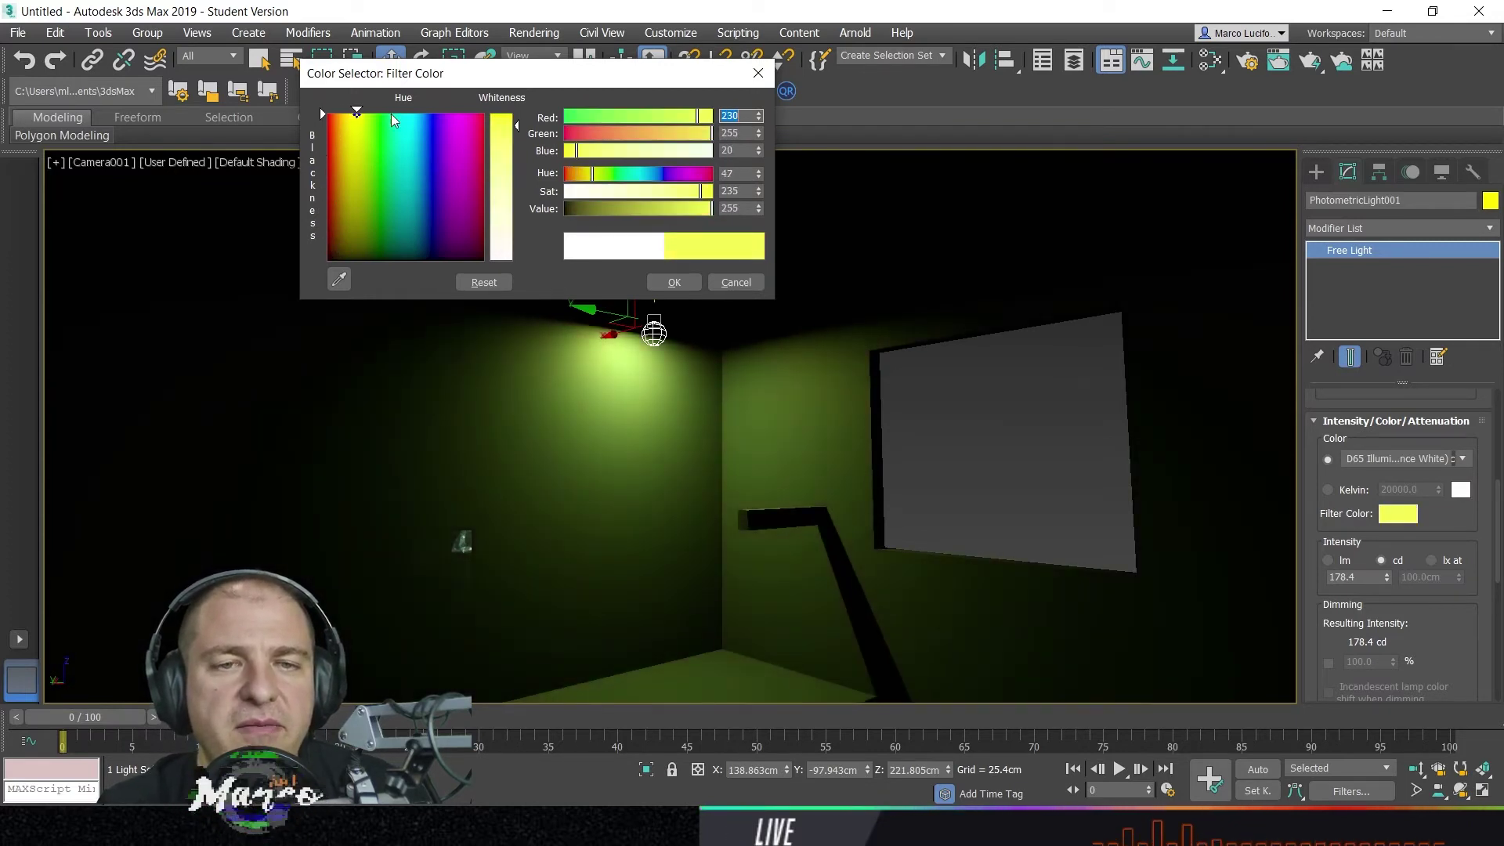
{"action": "mouse_move", "coordinate": [507, 129]}
{"action": "left_mouse_down"}
{"action": "mouse_move", "coordinate": [509, 222]}
{"action": "mouse_move", "coordinate": [524, 202]}
{"action": "left_mouse_up"}
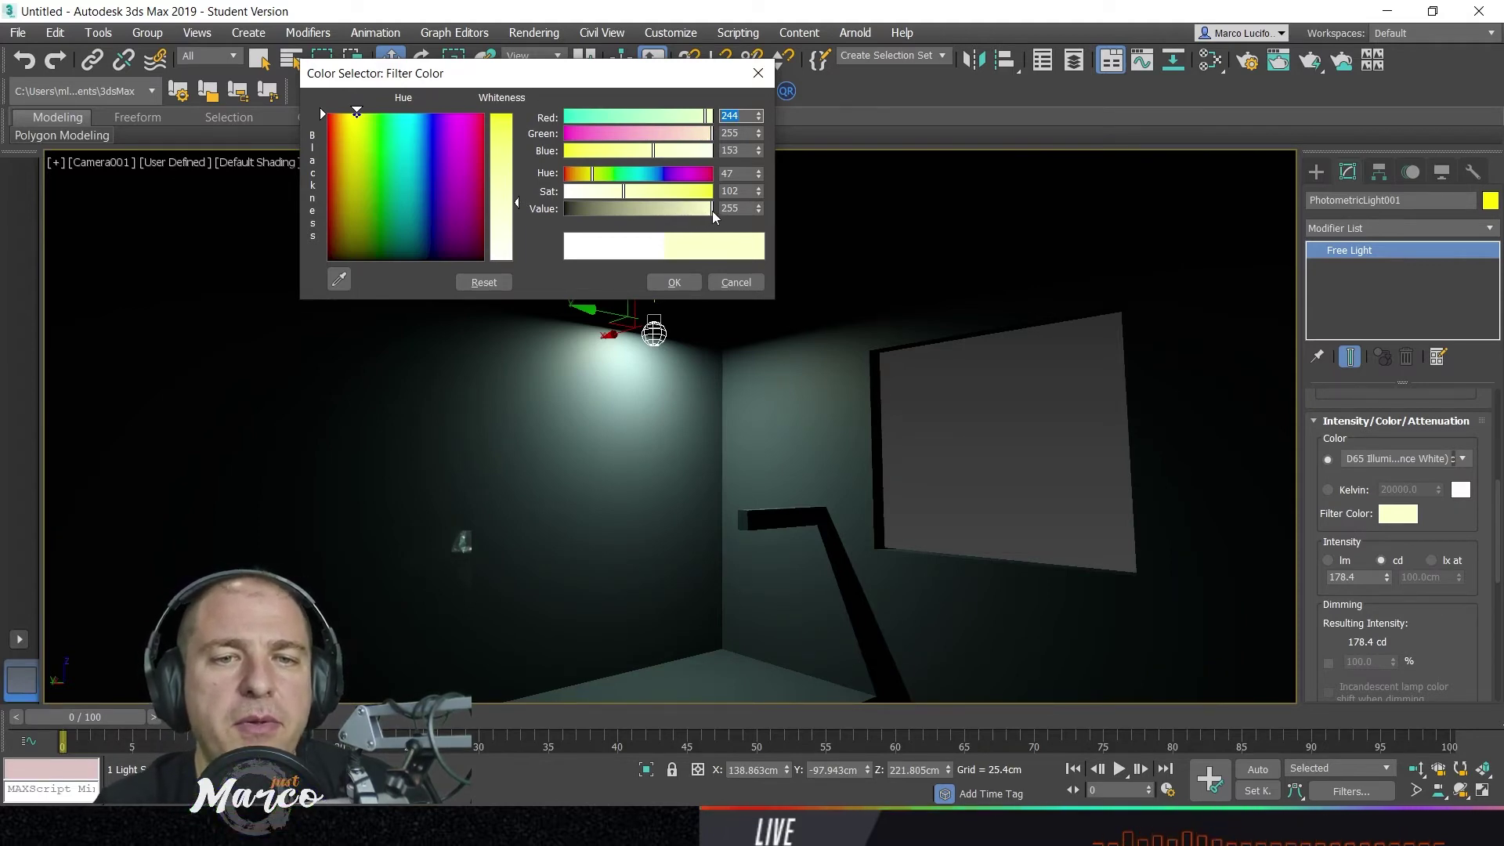
{"action": "left_click_drag", "start_coordinate": [705, 210], "coordinate": [636, 213]}
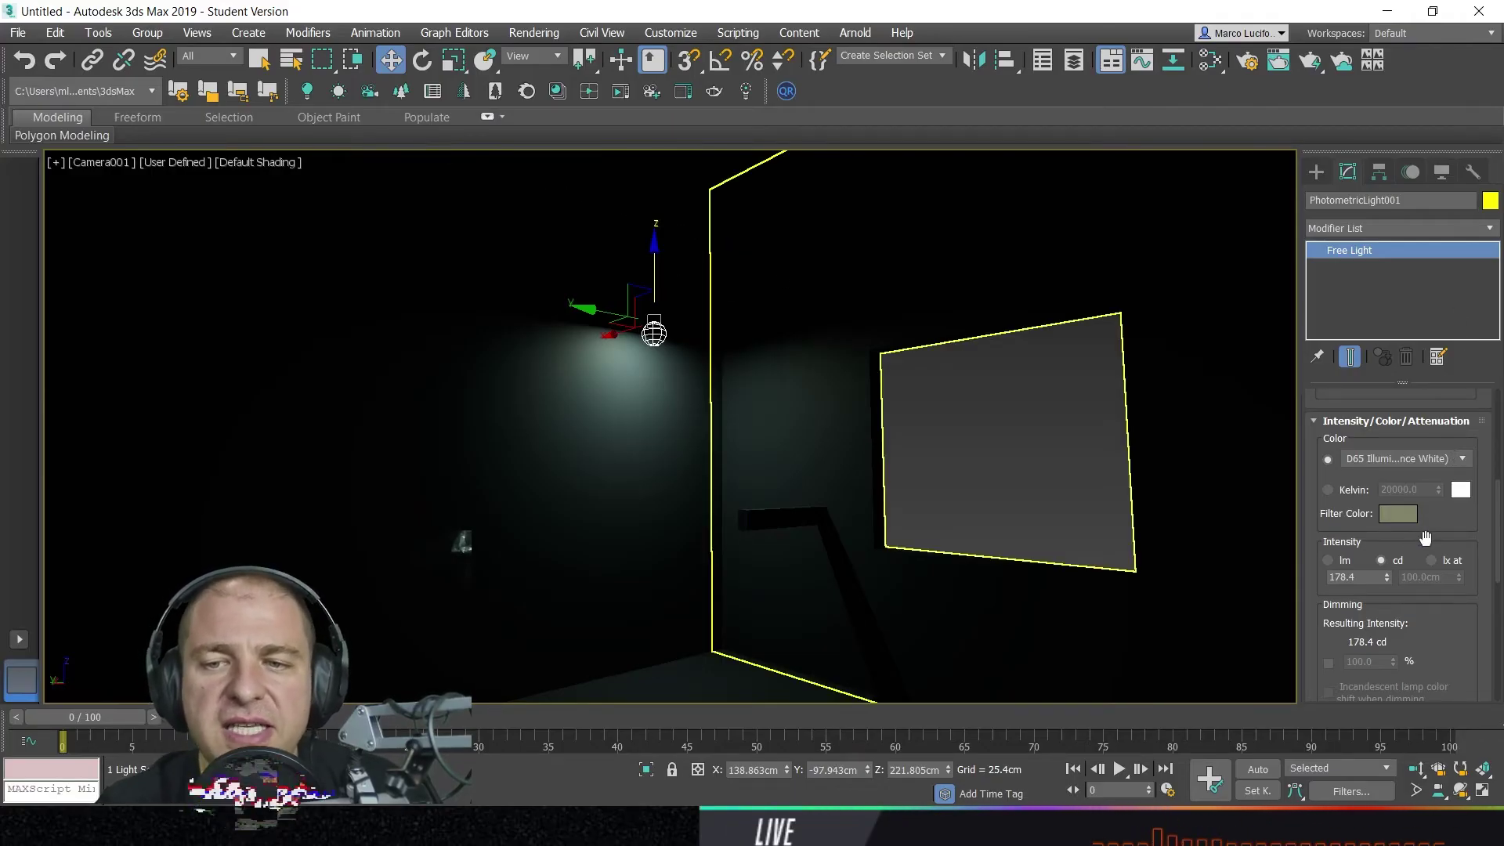
- Raise the light's intensity and settle it at 1162.4 cd
{"action": "left_click_drag", "start_coordinate": [1425, 538], "coordinate": [1432, 412]}
{"action": "right_click", "coordinate": [1435, 497]}
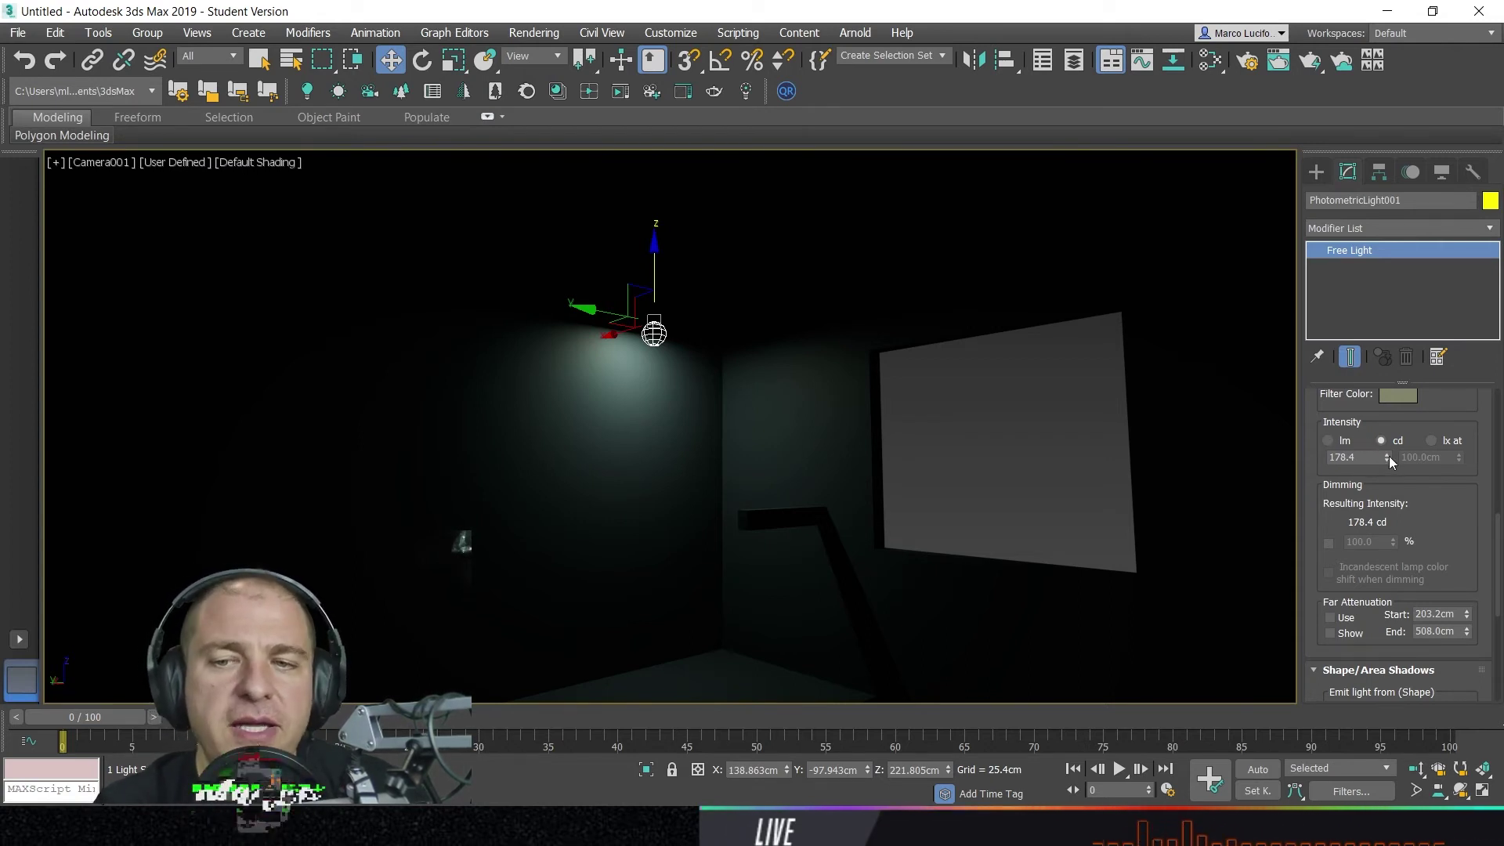
{"action": "left_click_drag", "start_coordinate": [1388, 457], "coordinate": [1468, 362]}
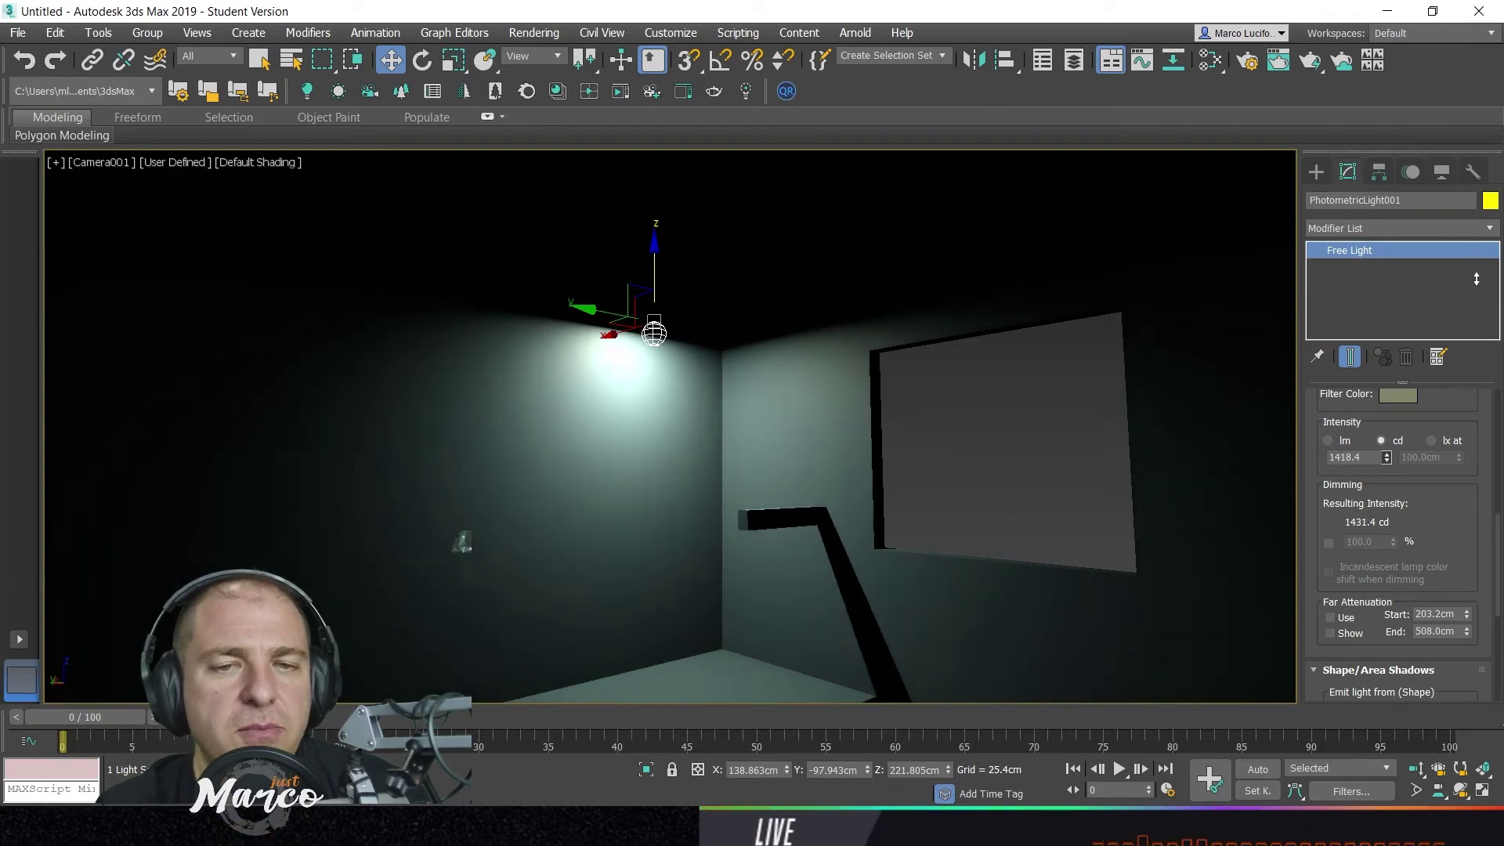
{"action": "left_click_drag", "start_coordinate": [1476, 279], "coordinate": [1423, 474]}
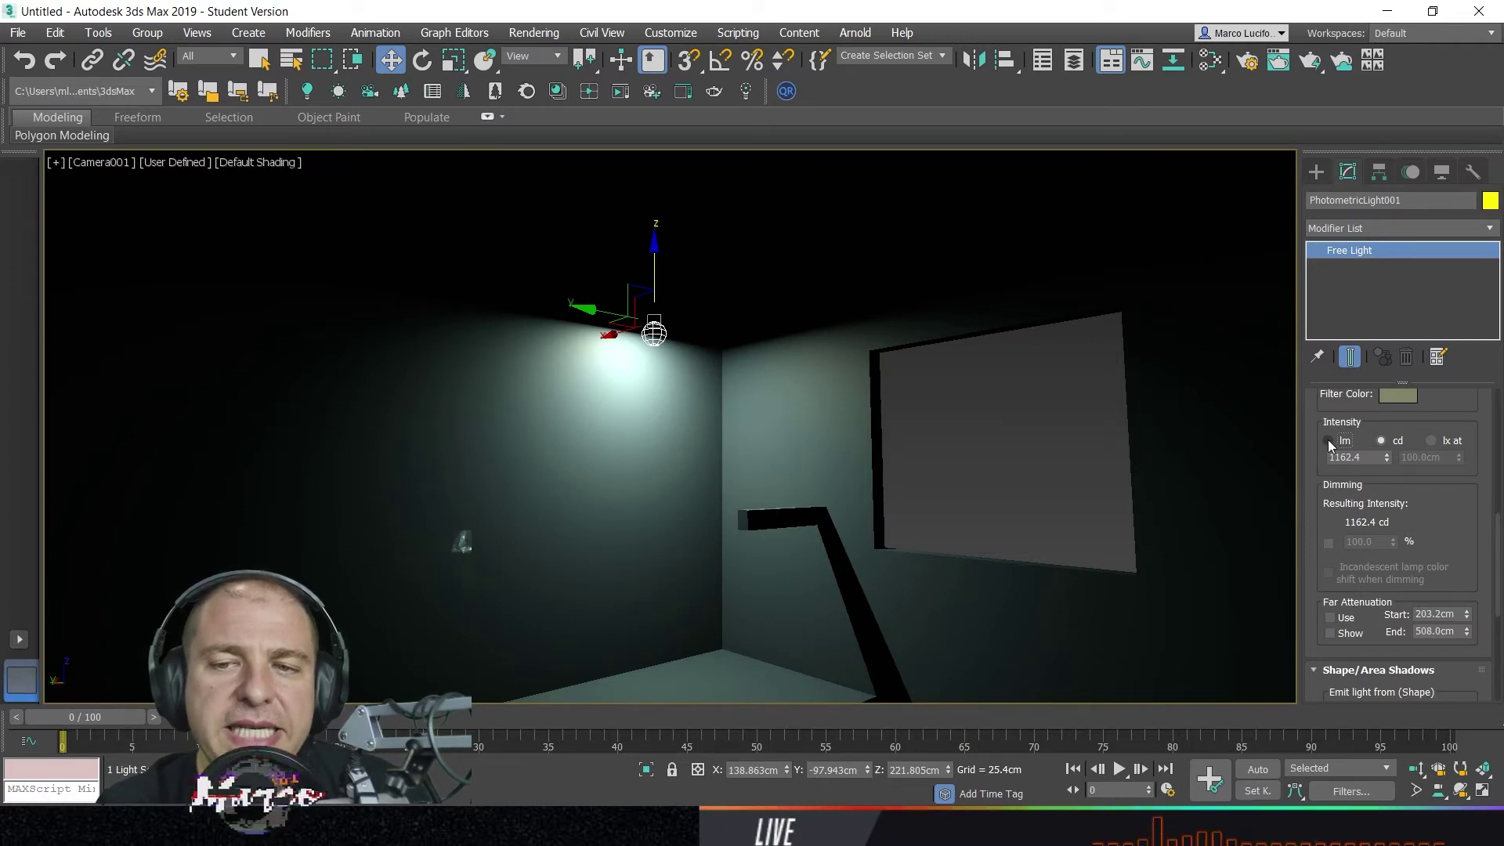
- Compare the lm, cd and lx at intensity units for the light, finishing on lx at
{"action": "left_click", "coordinate": [1381, 440]}
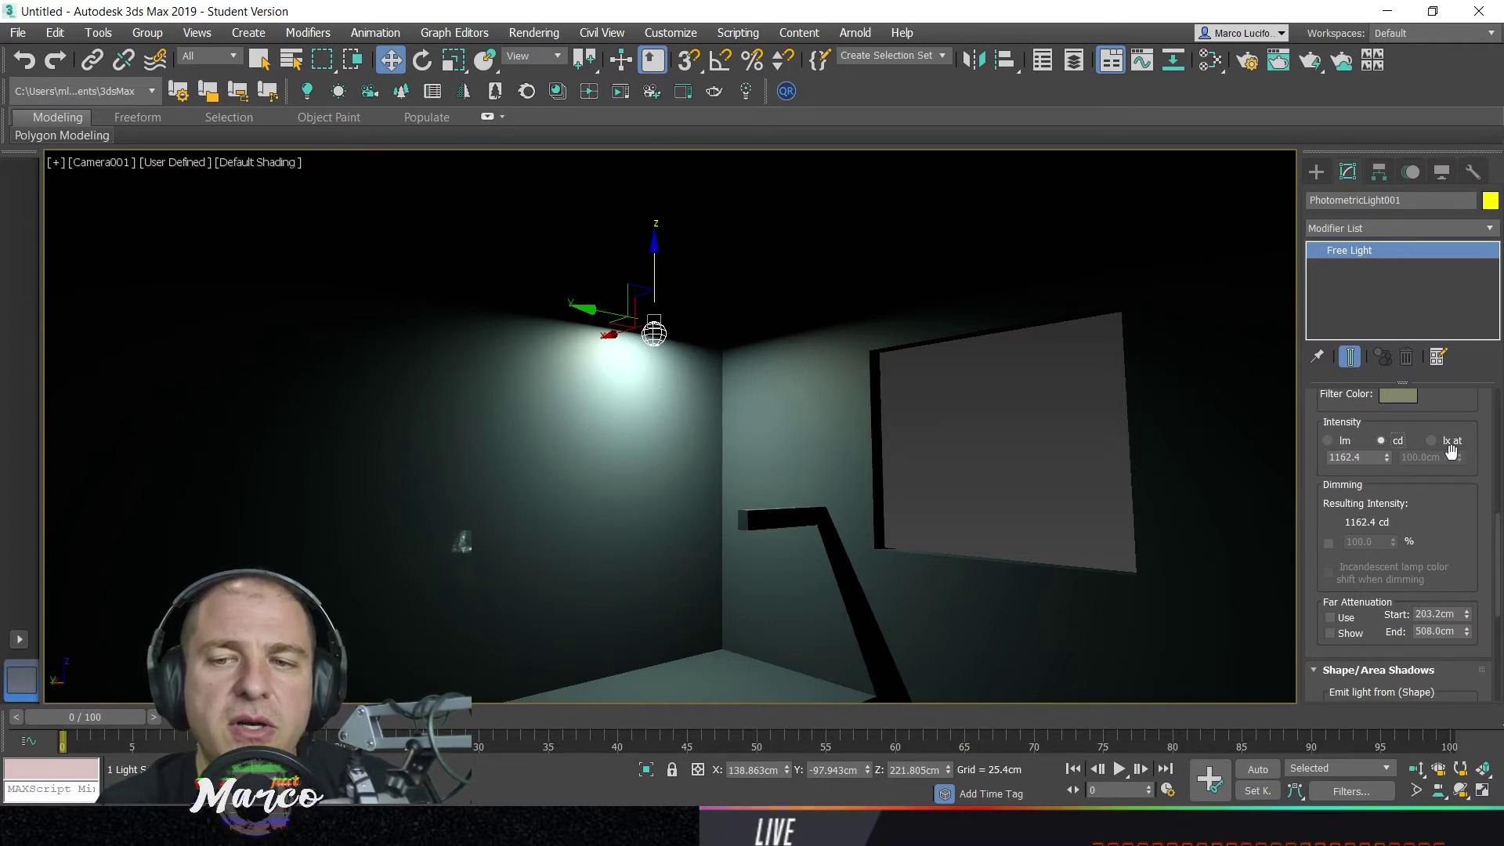
{"action": "left_click", "coordinate": [1431, 441]}
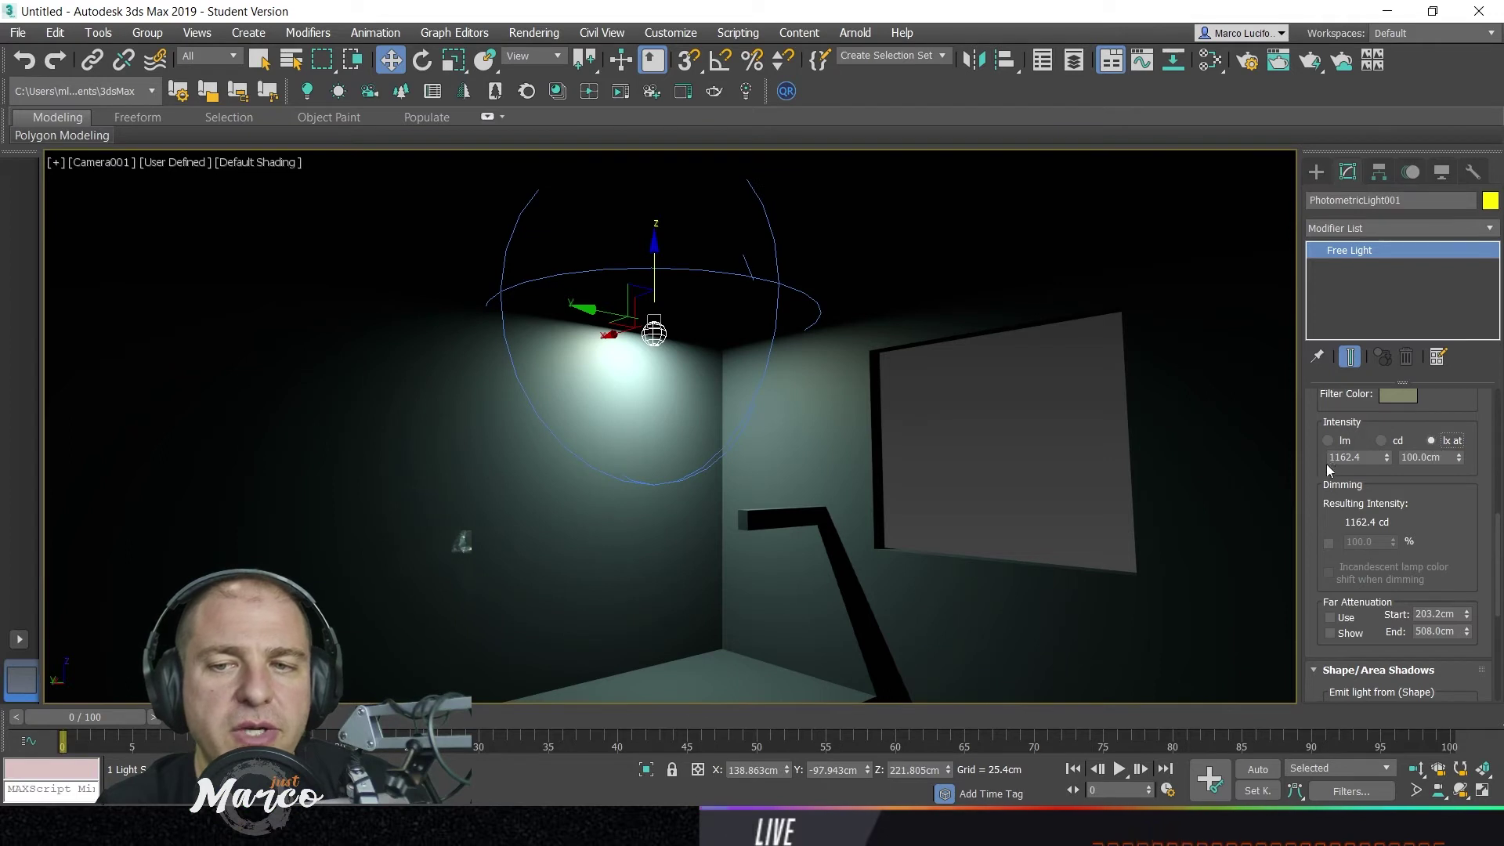
{"action": "left_click", "coordinate": [1327, 441]}
{"action": "left_click", "coordinate": [1393, 442]}
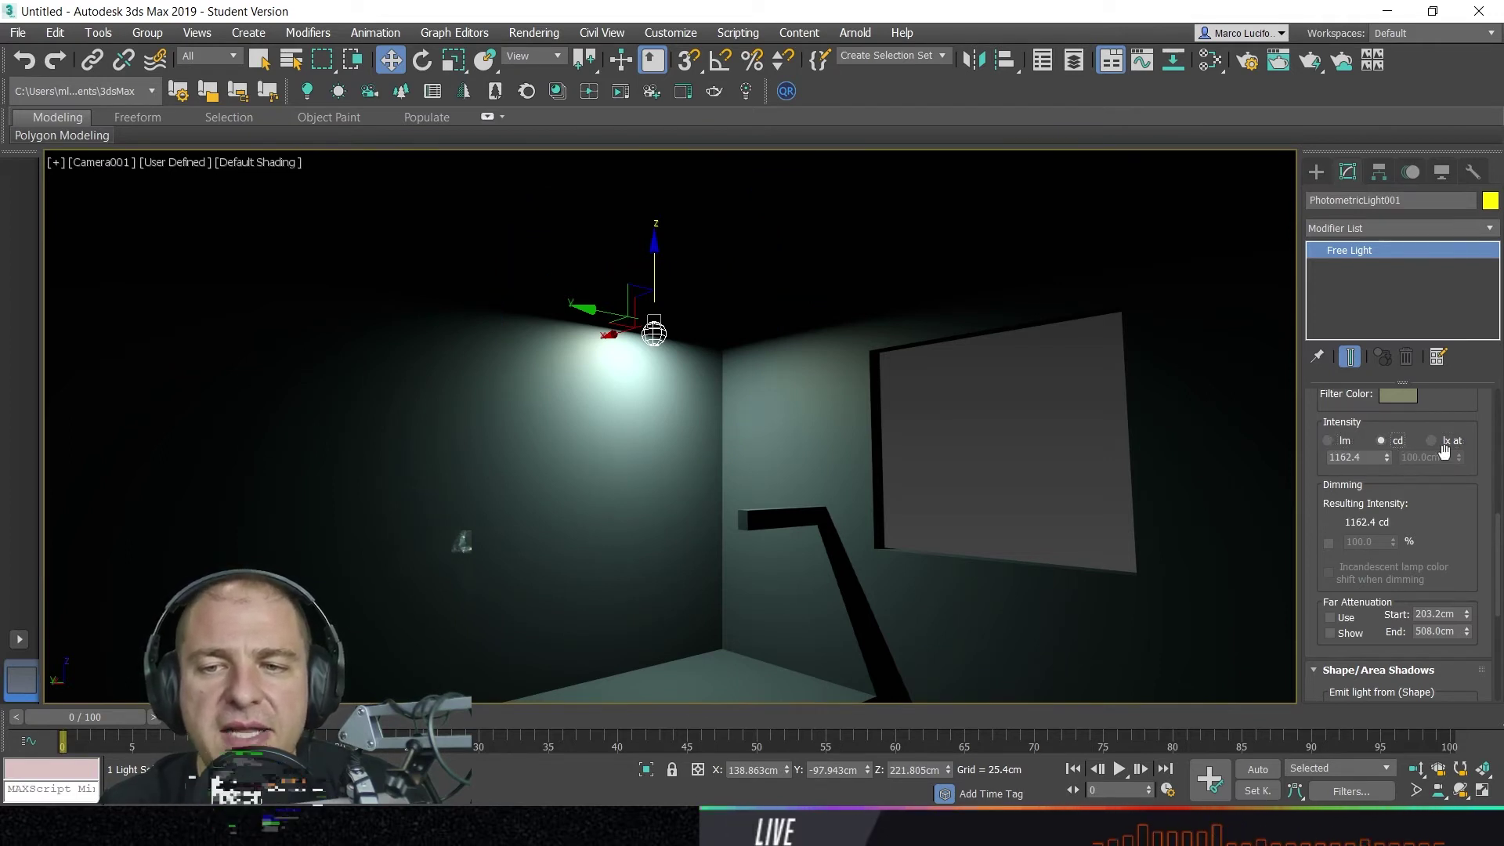
{"action": "left_click", "coordinate": [1431, 442]}
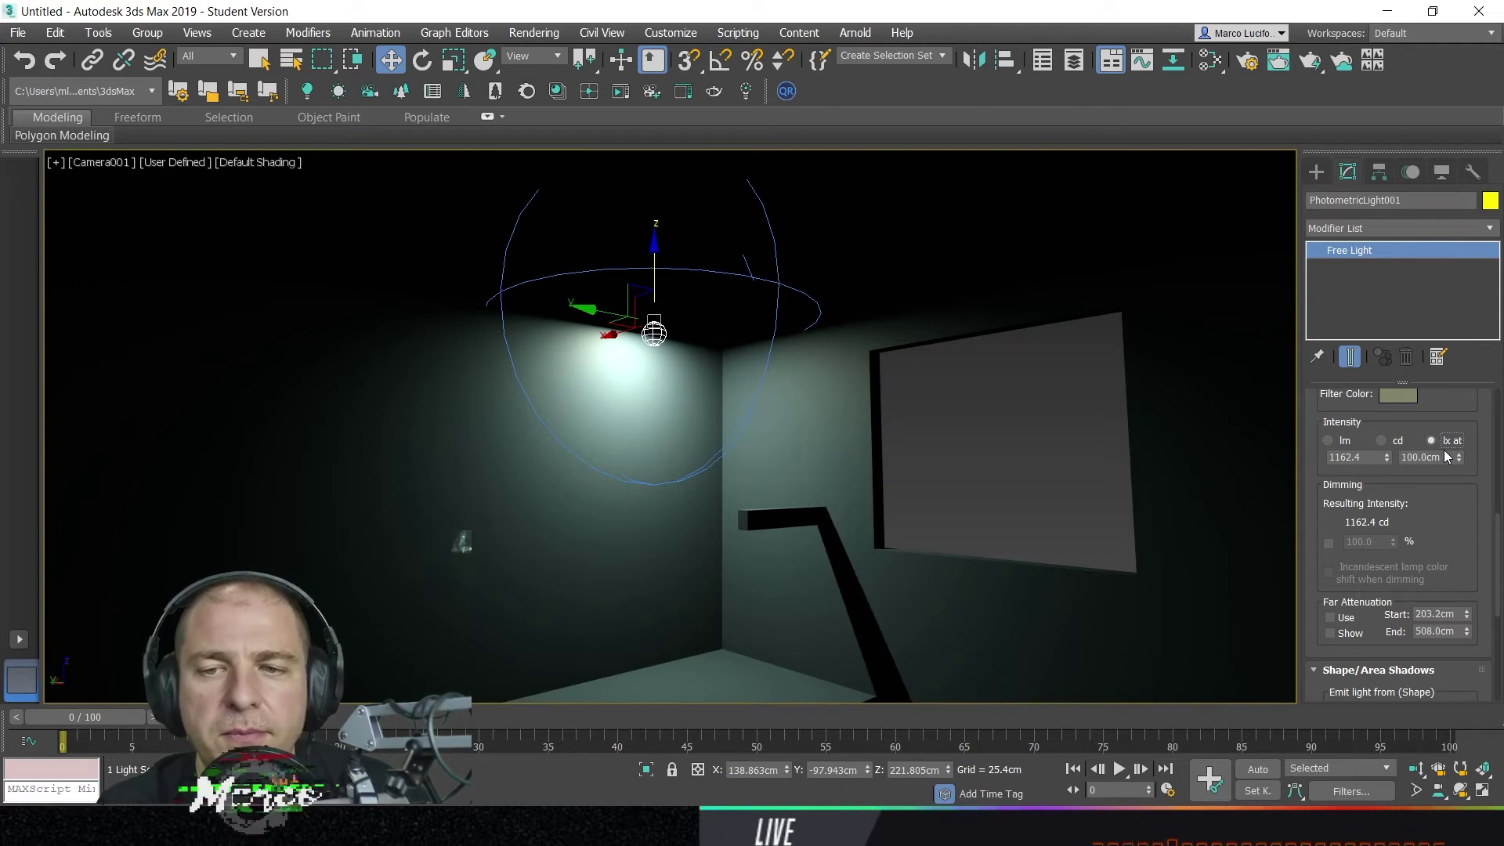
- Switch the light's intensity unit to lm and set the intensity to 3500 lm
{"action": "left_click", "coordinate": [1380, 441]}
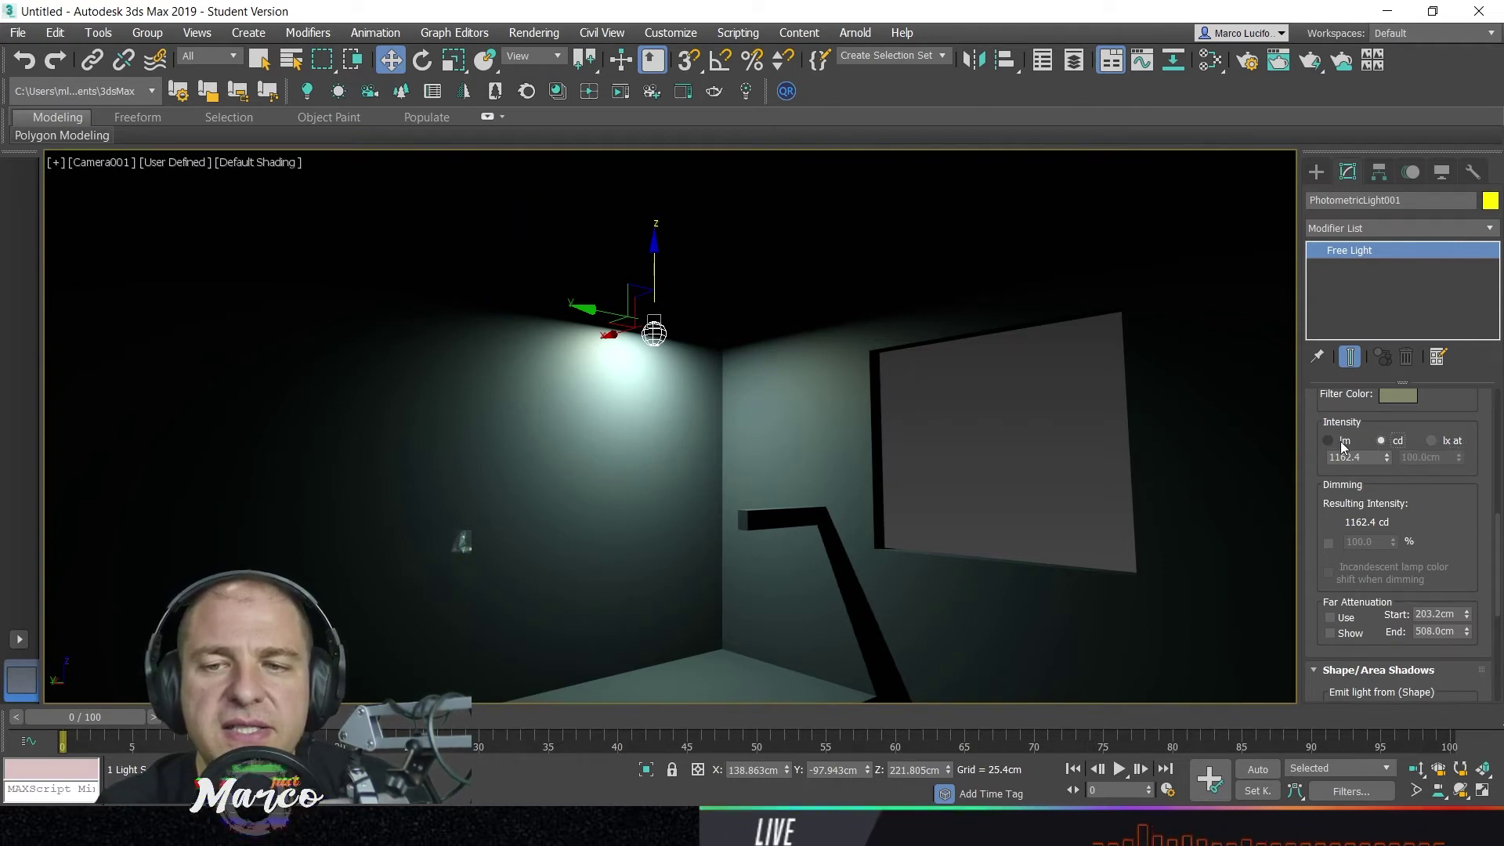
{"action": "left_click", "coordinate": [1327, 441]}
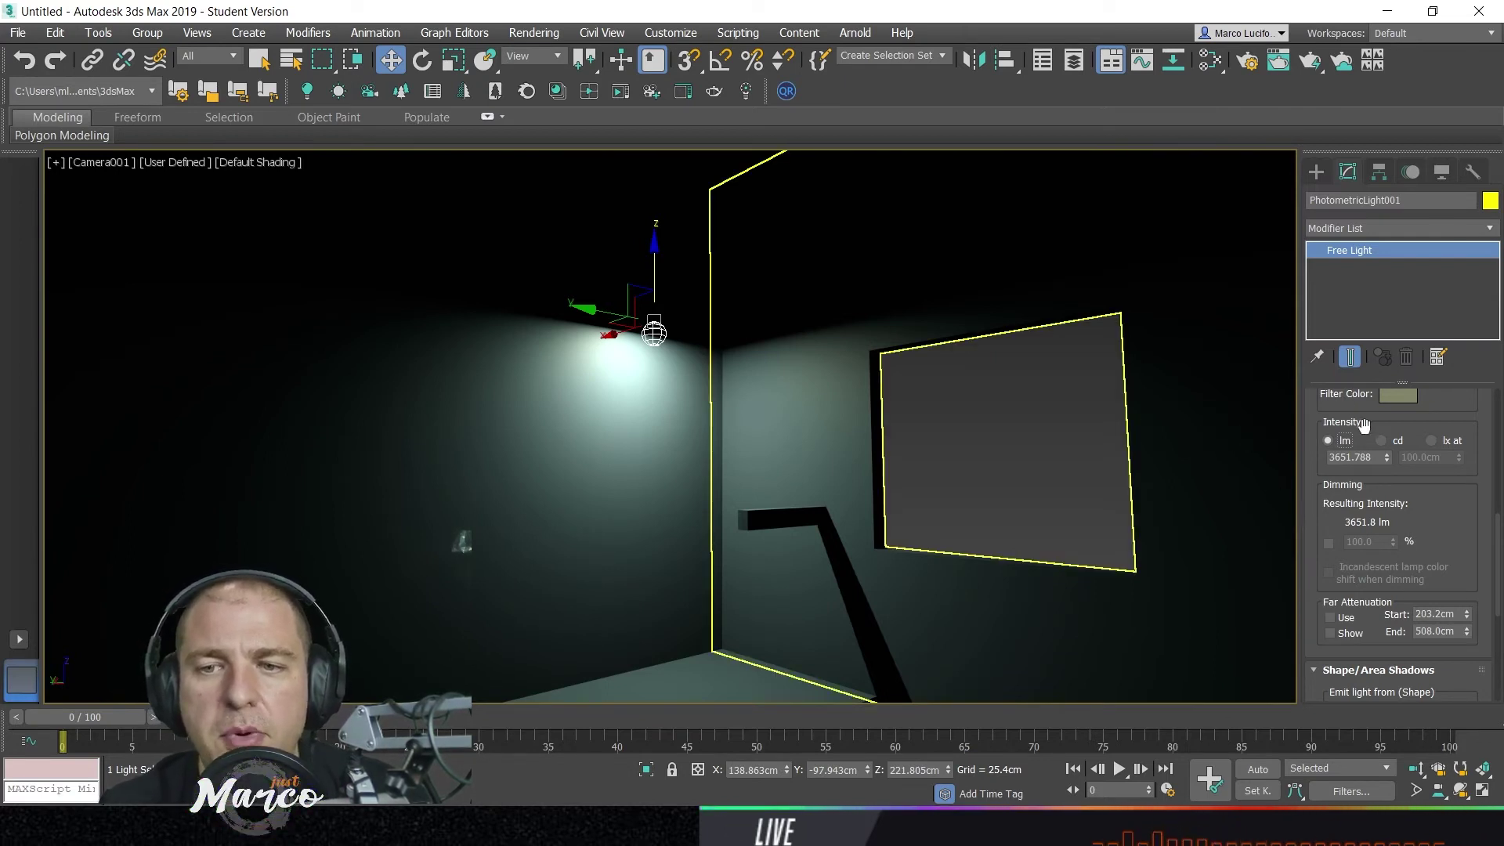
{"action": "double_click", "coordinate": [1377, 457]}
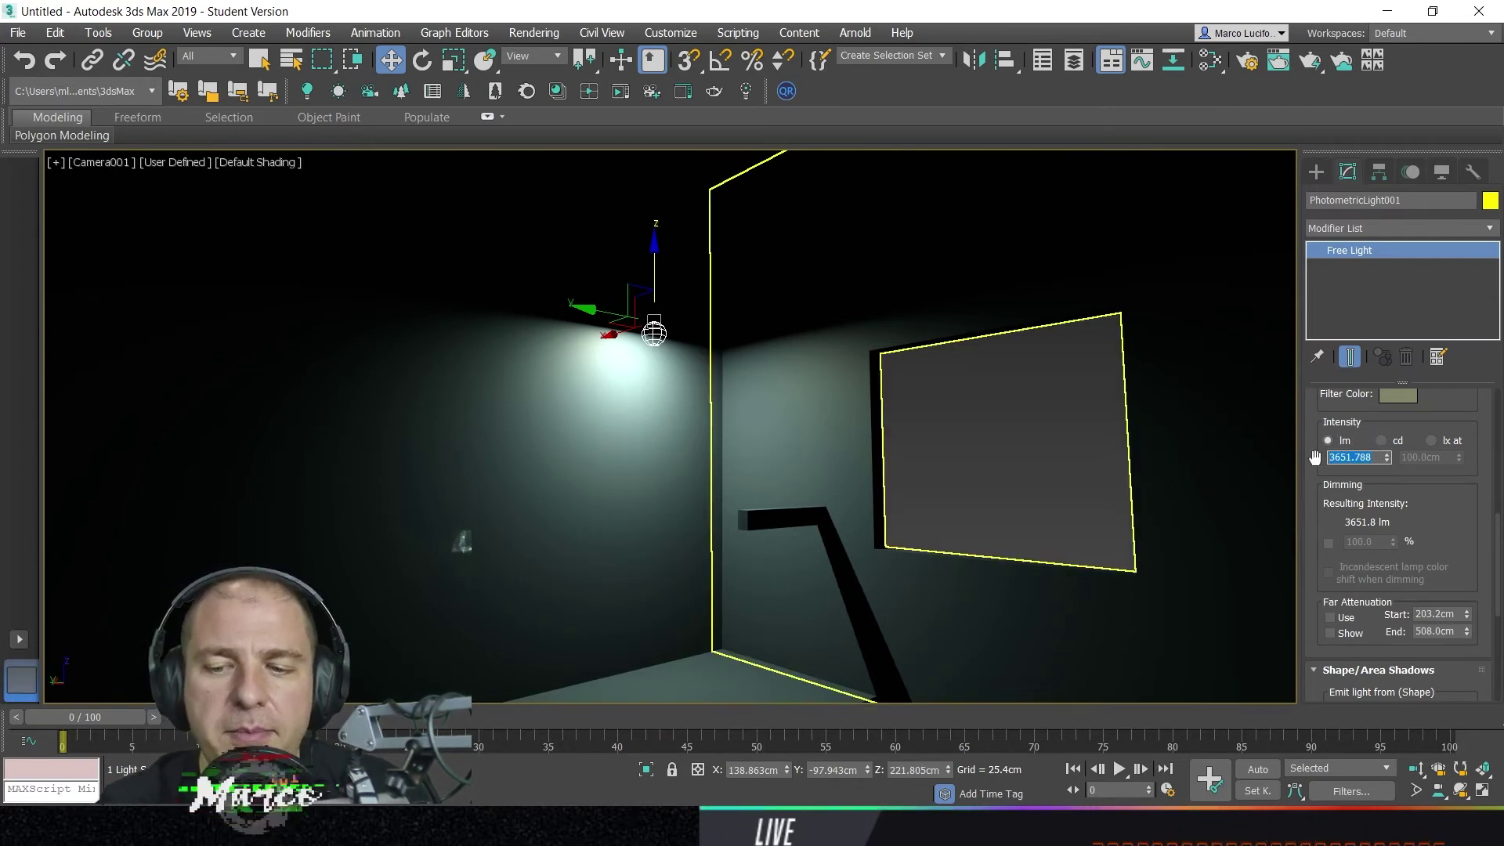
{"action": "type", "text": "35"}
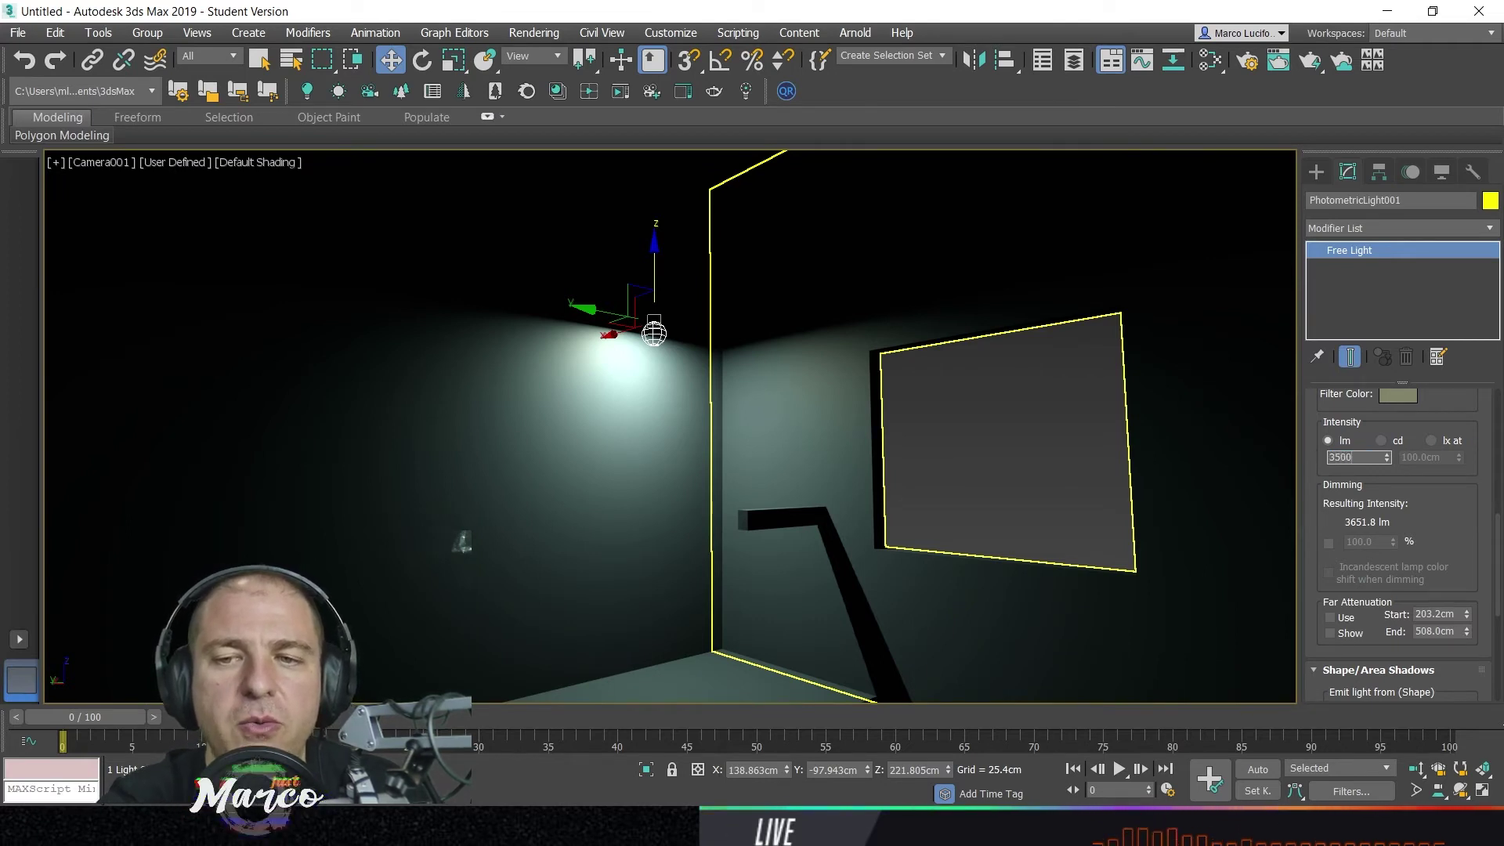
{"action": "type", "text": "00"}
{"action": "key", "text": "Return"}
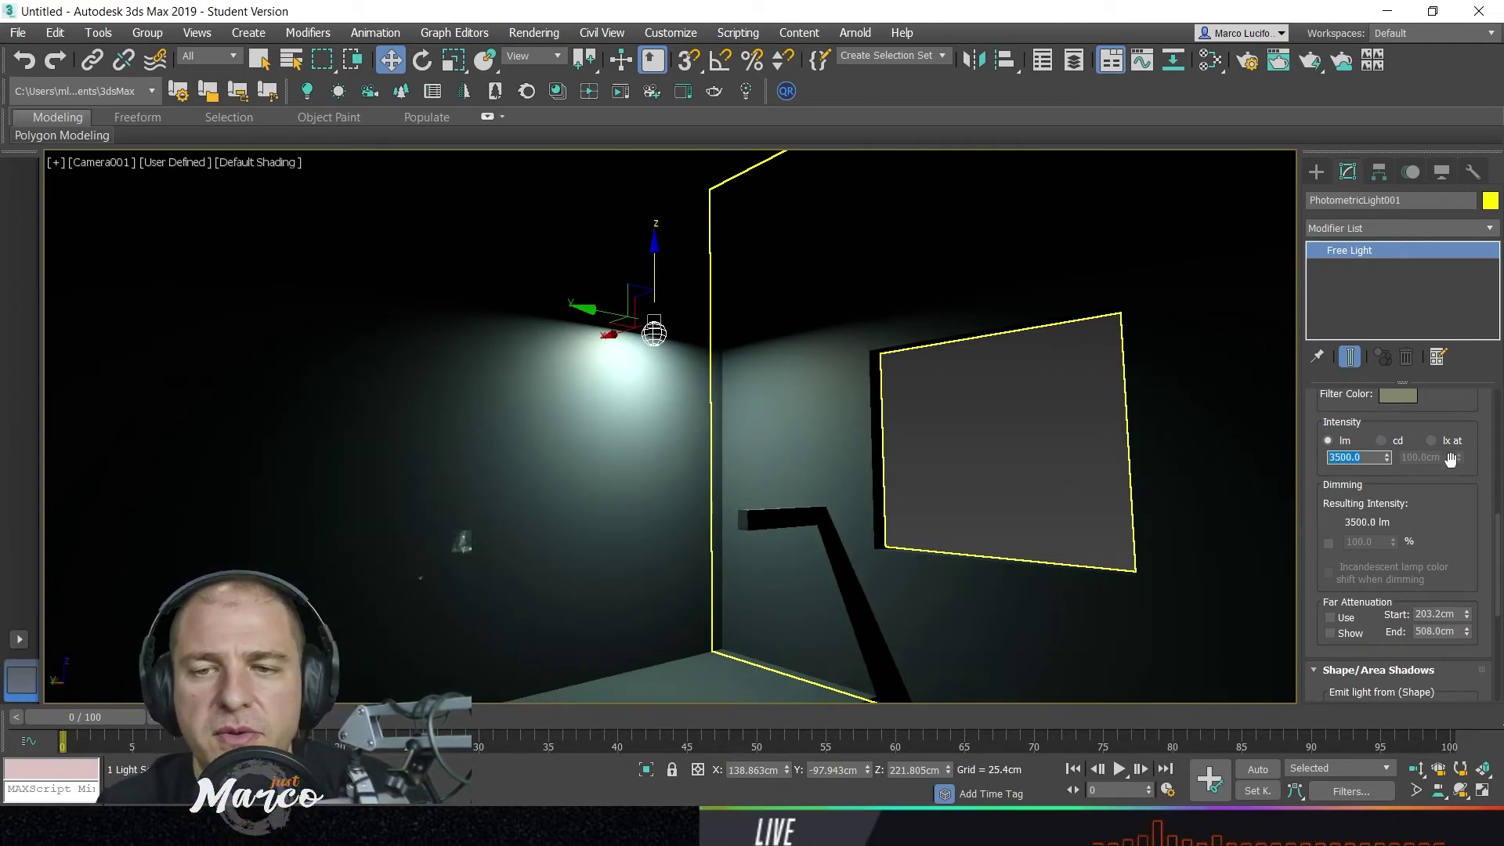
- Switch the intensity unit to cd and lower the light's intensity to about 1103 cd
{"action": "left_click_drag", "start_coordinate": [1401, 426], "coordinate": [1406, 498]}
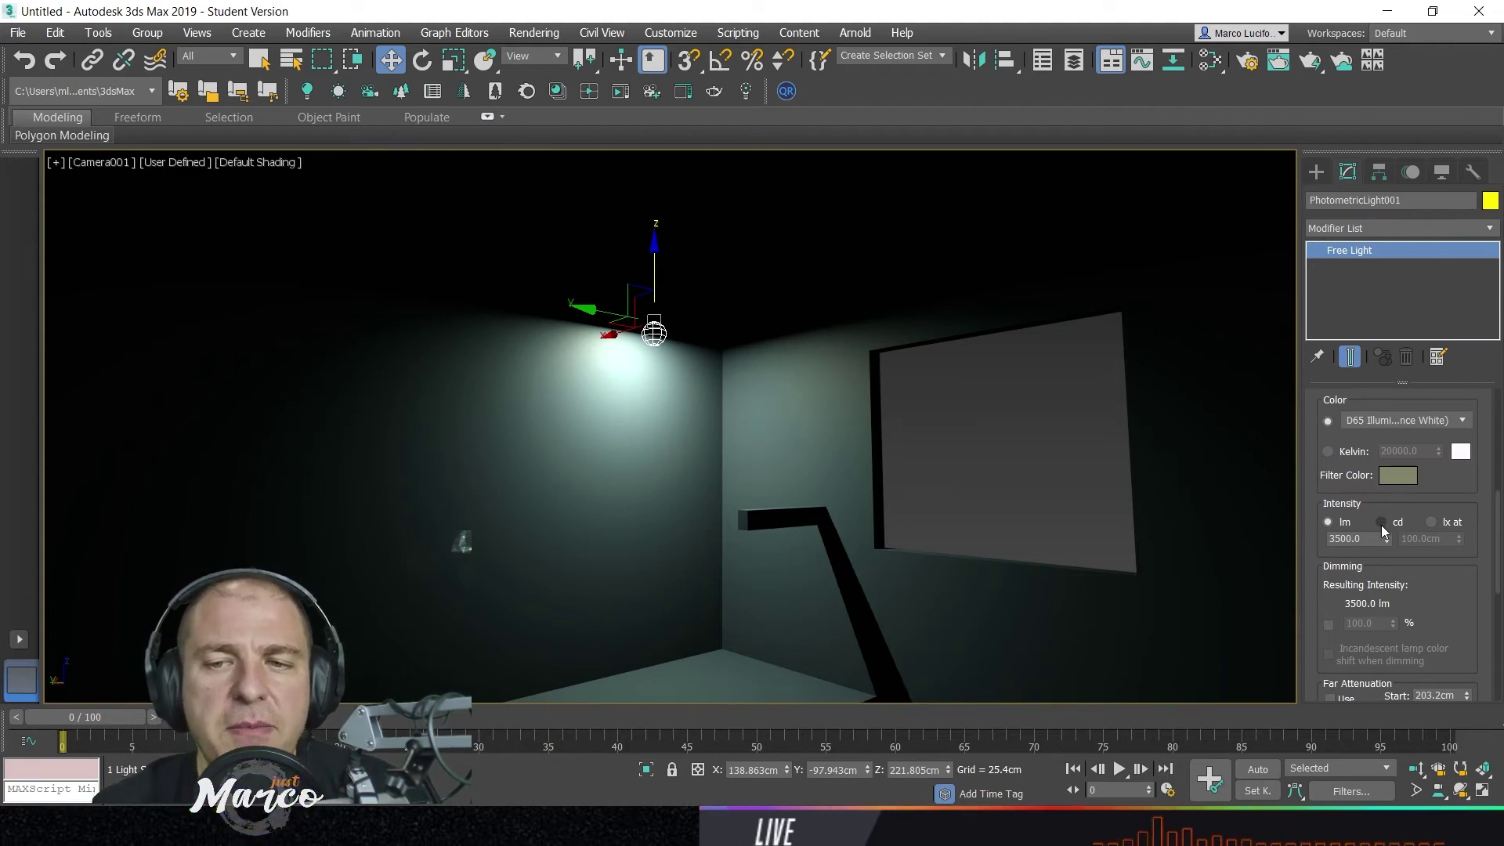
{"action": "left_click", "coordinate": [1382, 522]}
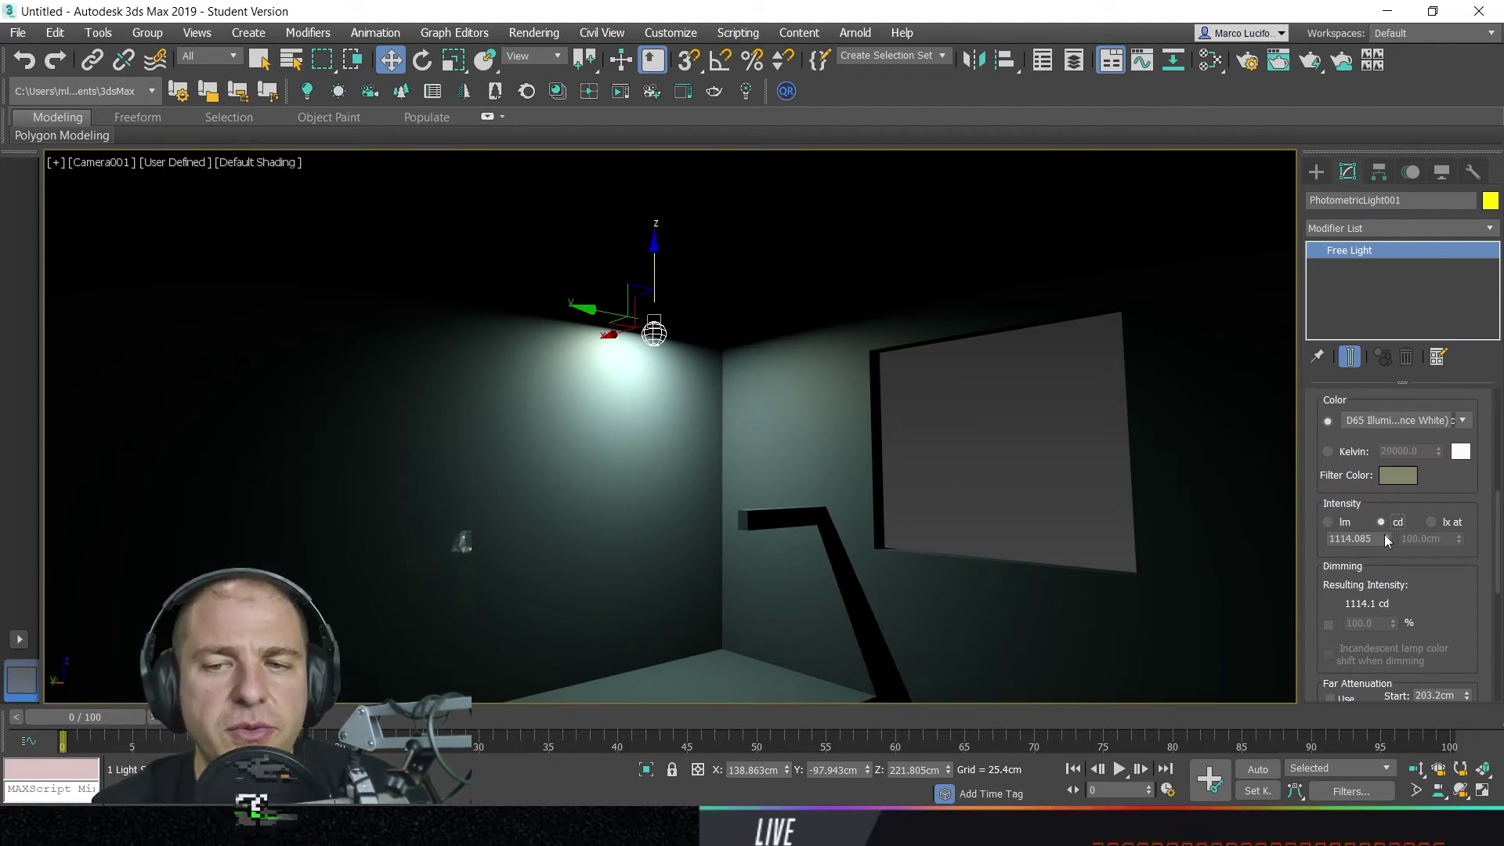
{"action": "left_click_drag", "start_coordinate": [1387, 538], "coordinate": [1416, 588]}
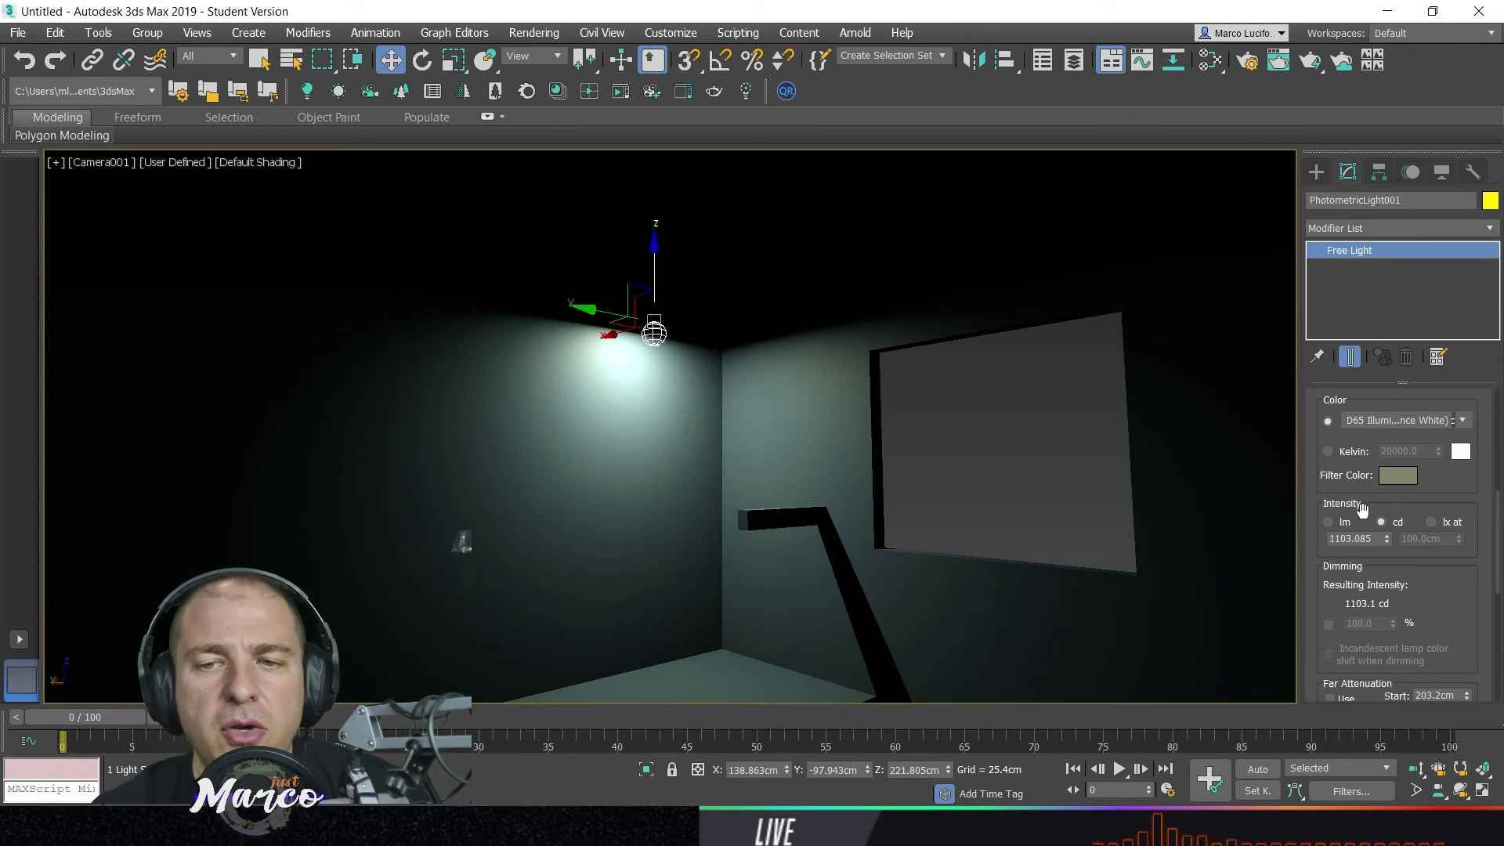
- Emit the light from a sphere with a radius of about 40.1 cm and make the light shape visible in rendering
{"action": "left_click_drag", "start_coordinate": [1387, 510], "coordinate": [1382, 451]}
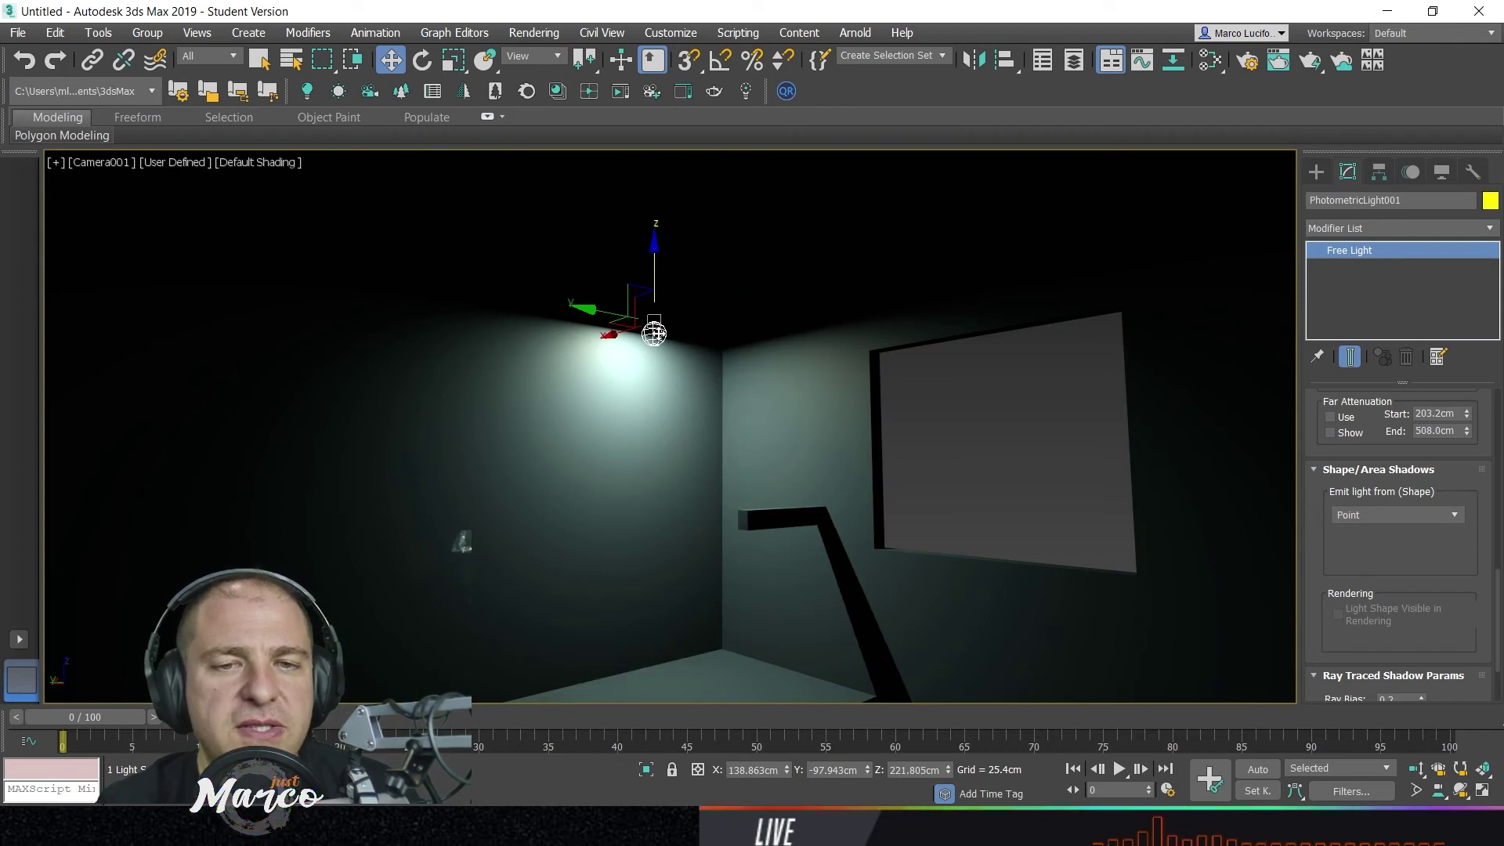
{"action": "left_click", "coordinate": [1455, 514]}
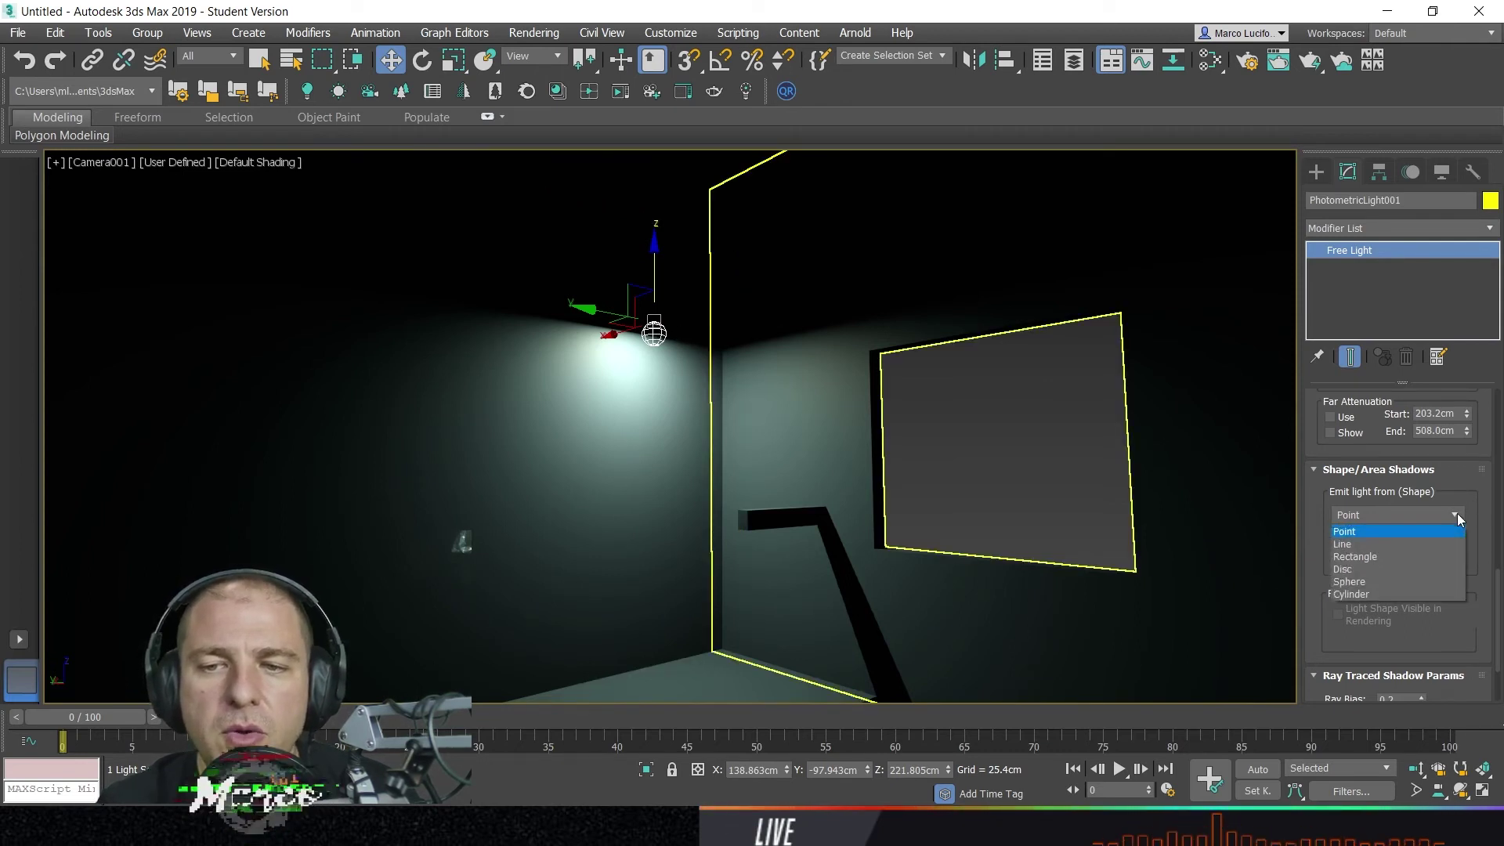
{"action": "left_click", "coordinate": [1426, 581]}
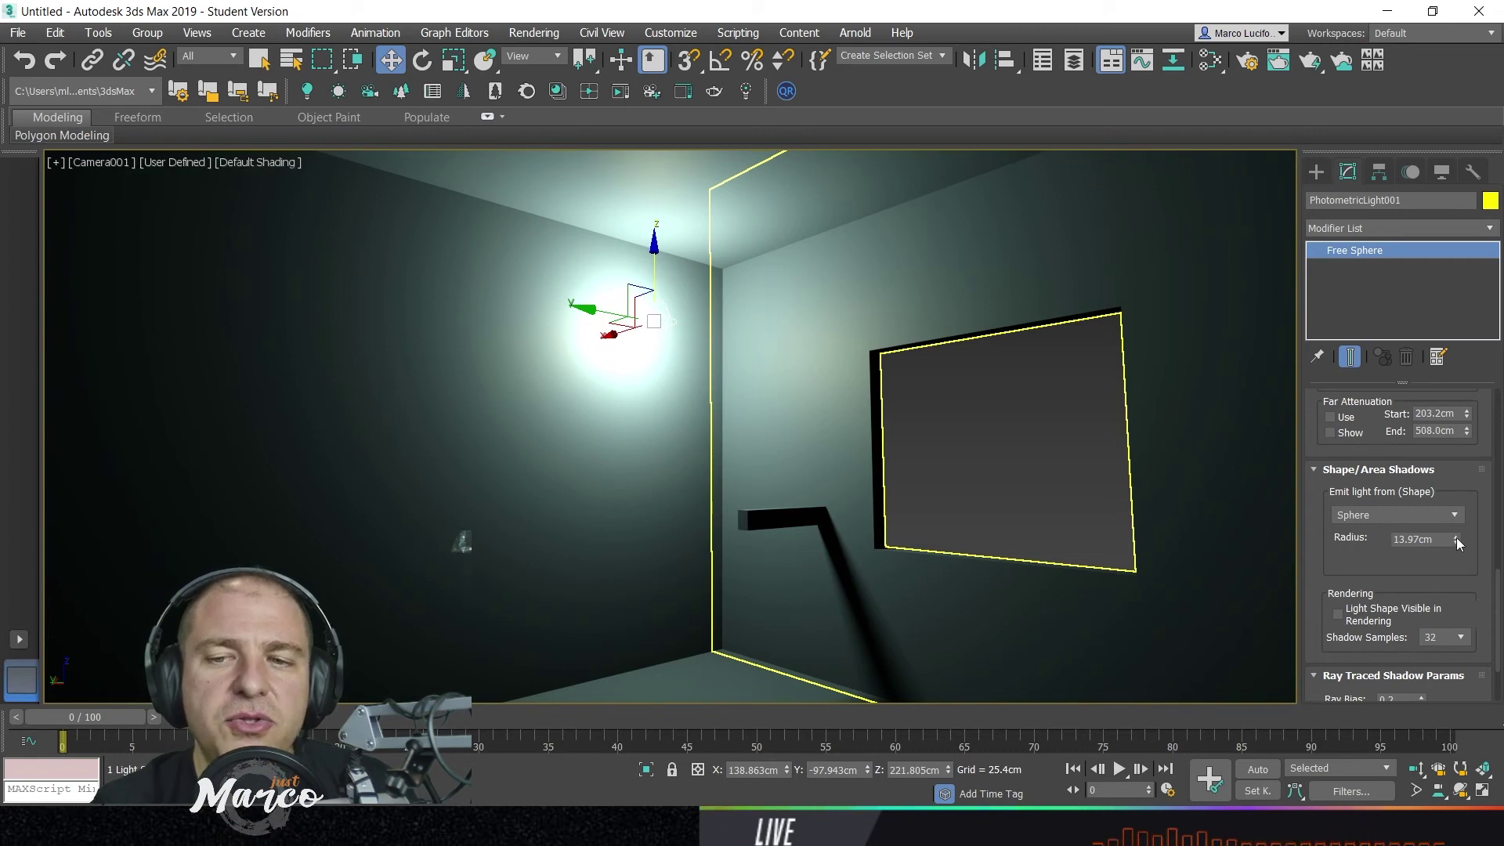
{"action": "left_click_drag", "start_coordinate": [1455, 538], "coordinate": [1470, 394]}
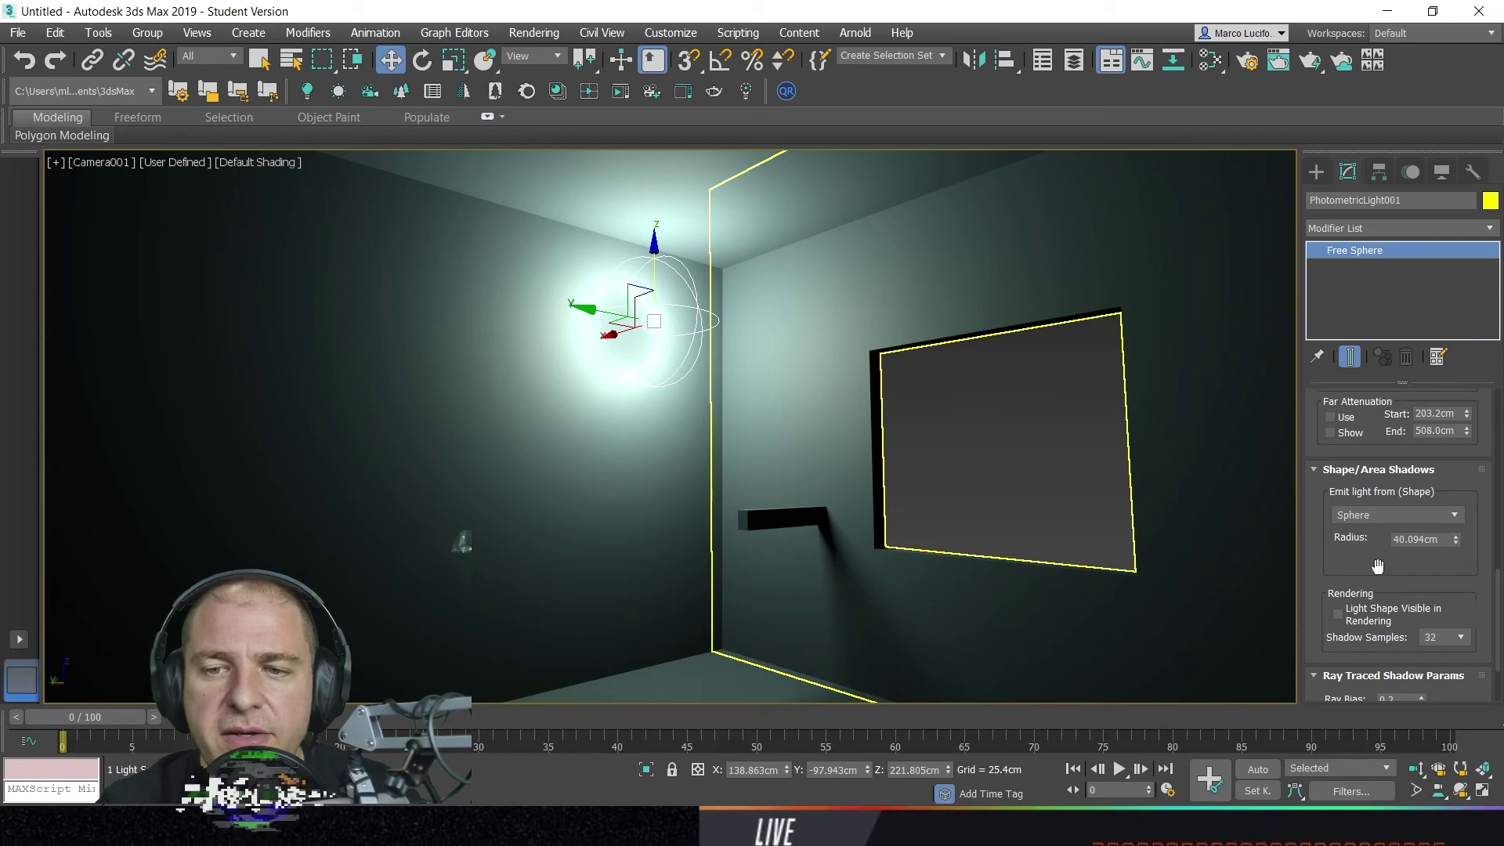
{"action": "left_click", "coordinate": [1341, 614]}
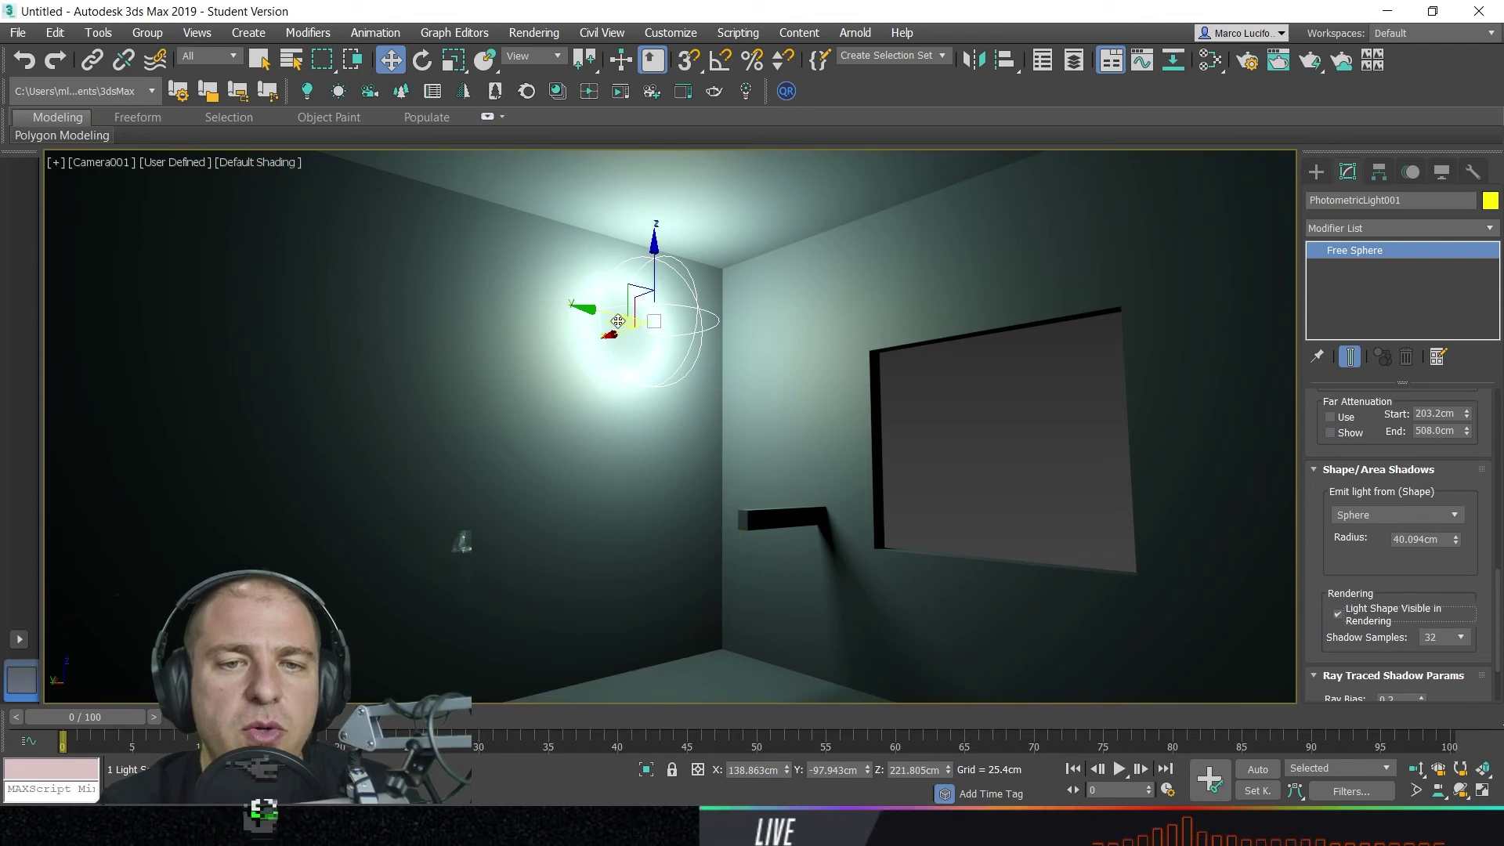
- Move the sphere light to about X 70.9 cm, Y -96.1 cm, and reduce its radius to about 16.4 cm
{"action": "left_click_drag", "start_coordinate": [618, 321], "coordinate": [710, 282]}
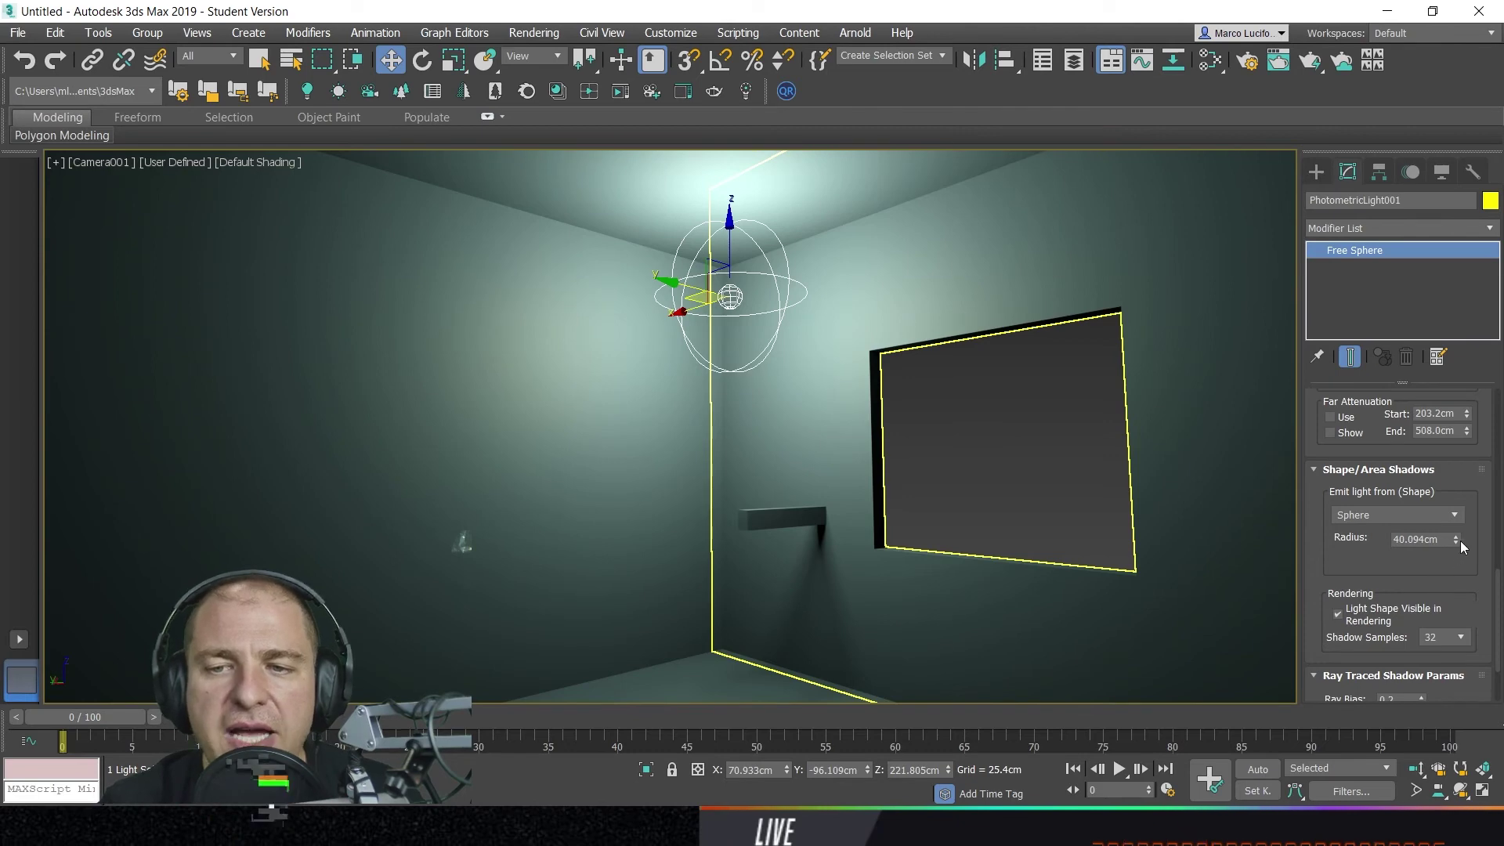
{"action": "left_click_drag", "start_coordinate": [1457, 539], "coordinate": [1462, 583]}
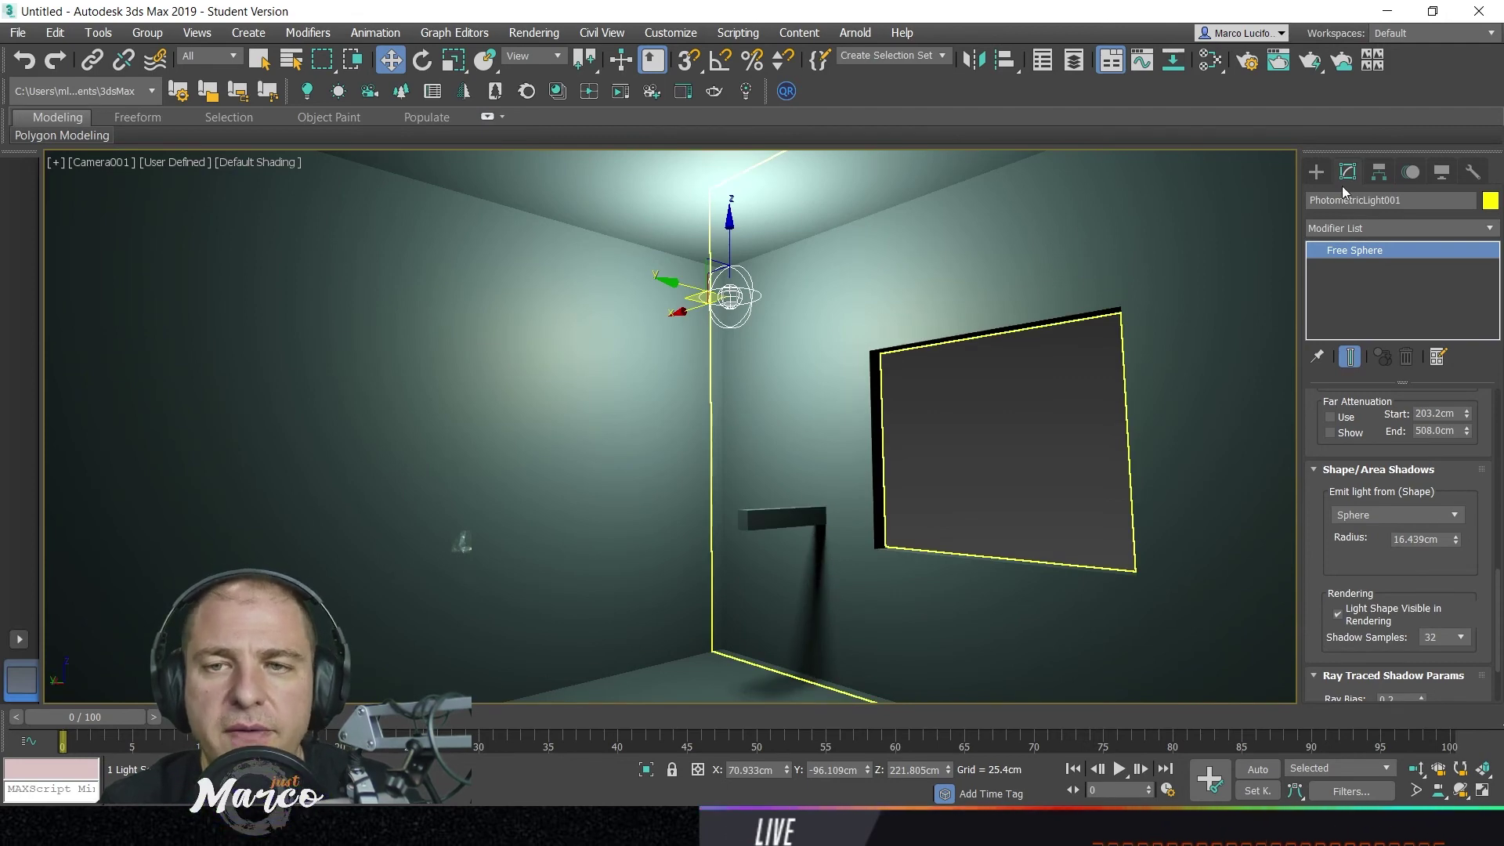
- Render the camera view to check the visible sphere light and its shadows, and close the render window
{"action": "left_click", "coordinate": [1310, 63]}
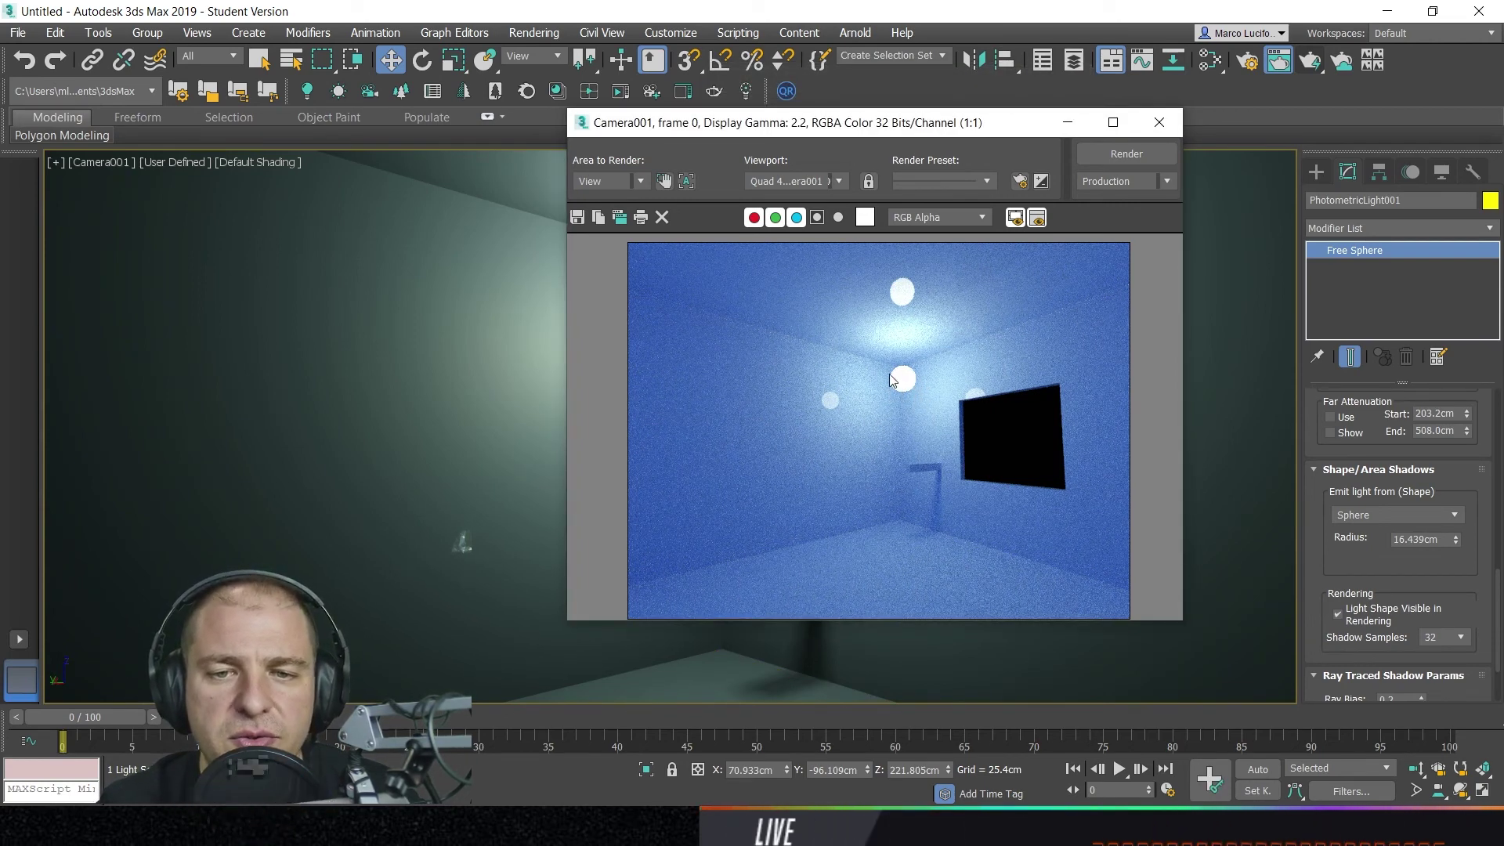
{"action": "left_click", "coordinate": [1160, 120]}
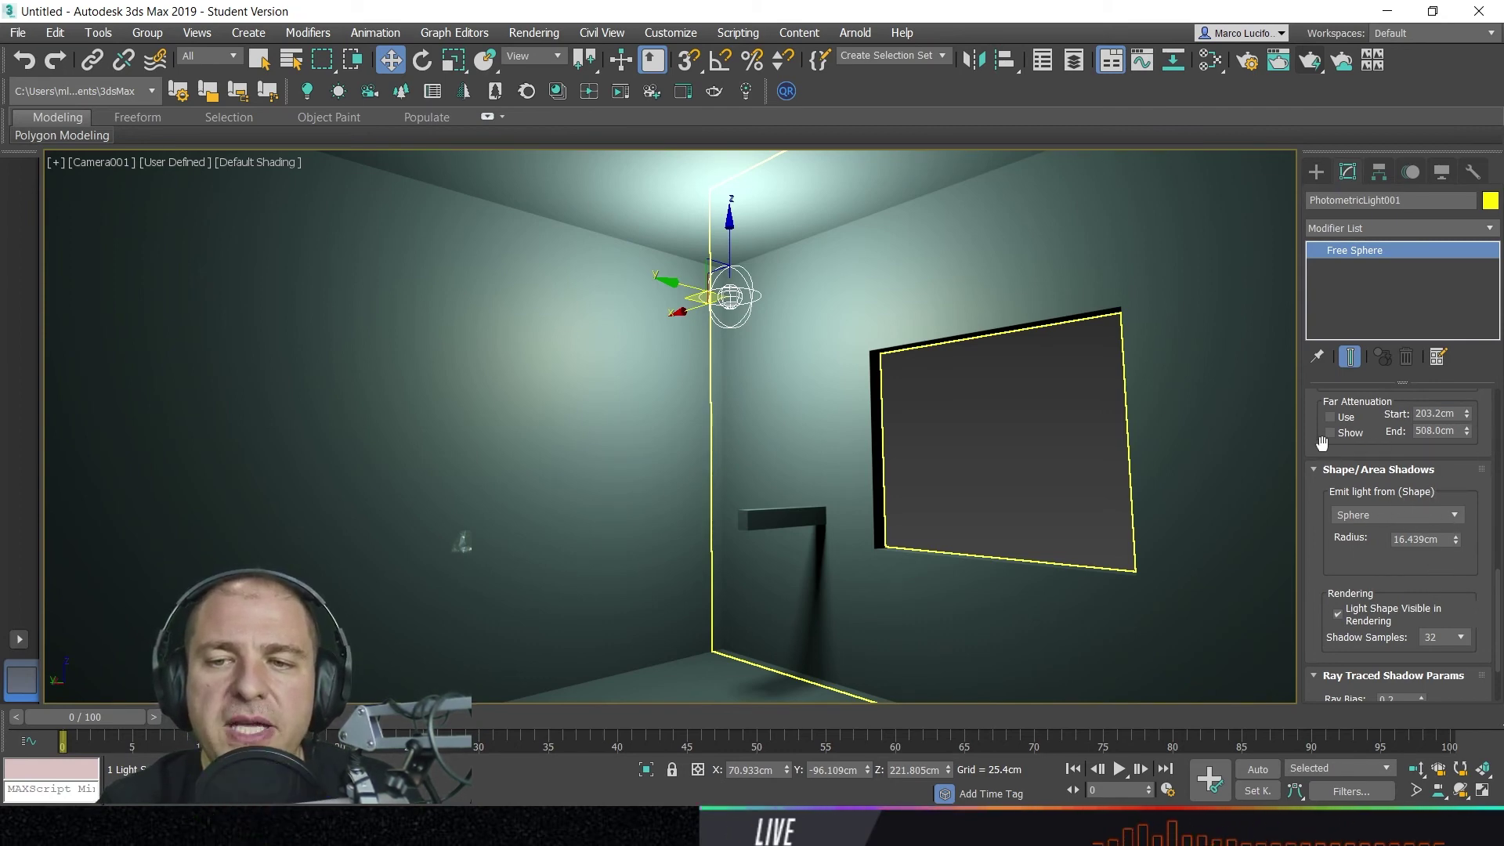
- Check the distribution types offered for the sphere light, keeping Uniform Spherical
{"action": "left_click_drag", "start_coordinate": [1374, 442], "coordinate": [1408, 741]}
{"action": "left_click_drag", "start_coordinate": [1416, 391], "coordinate": [1427, 499]}
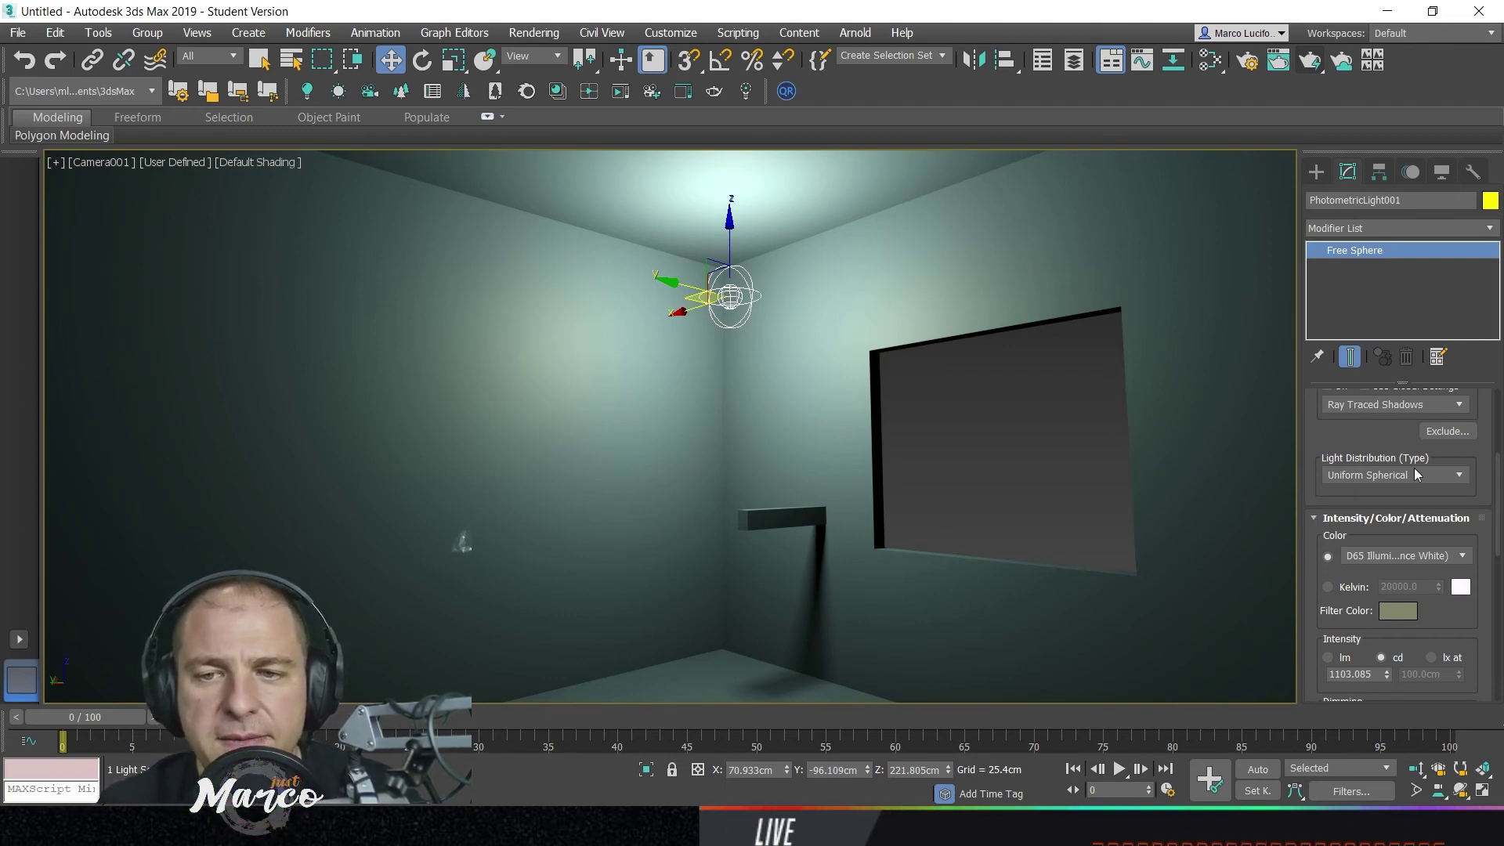
{"action": "left_click", "coordinate": [1459, 476]}
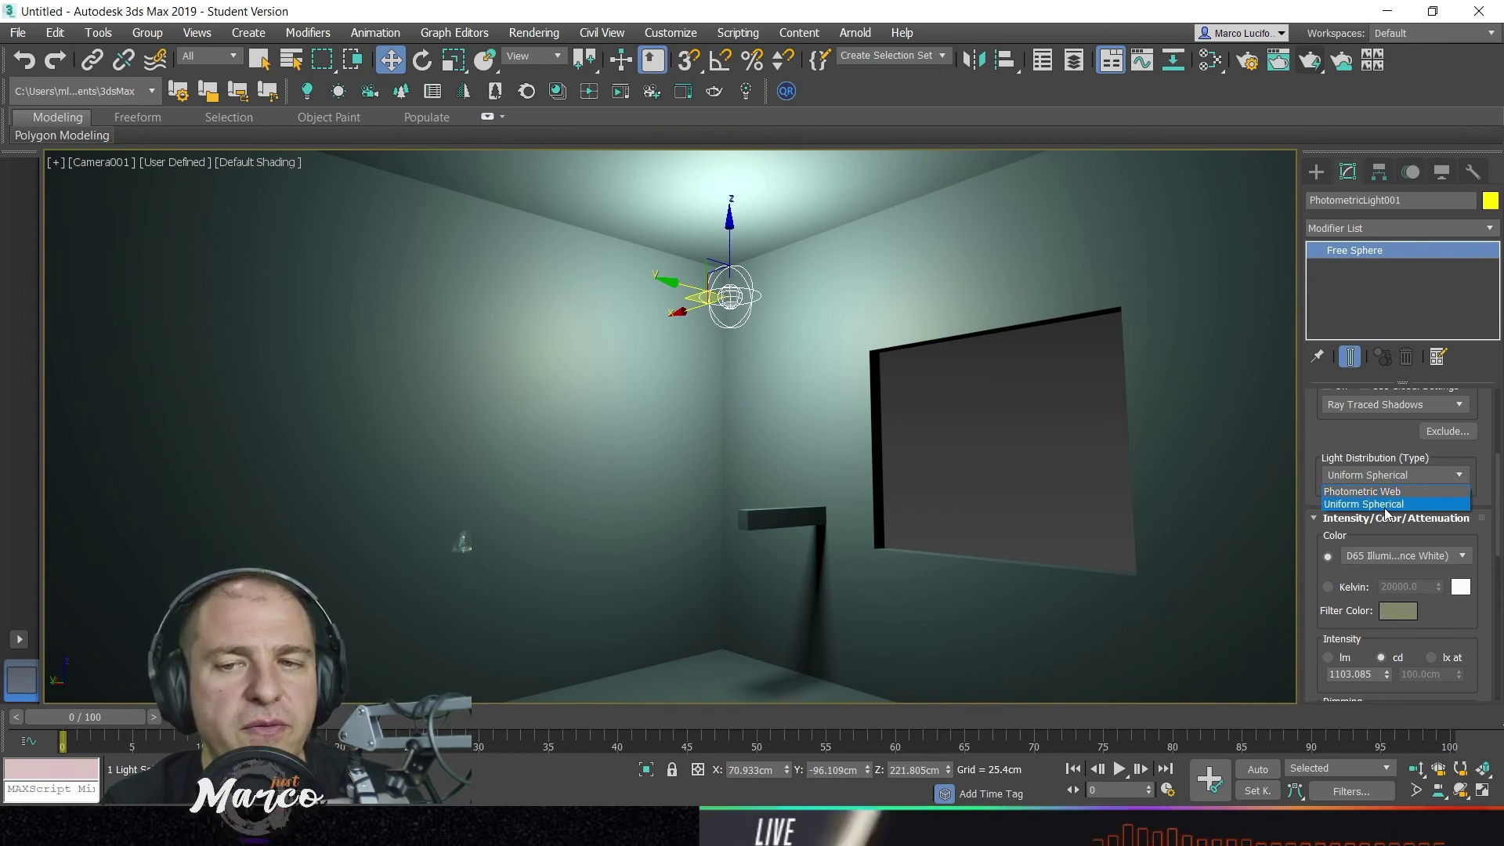
{"action": "left_click", "coordinate": [1384, 505]}
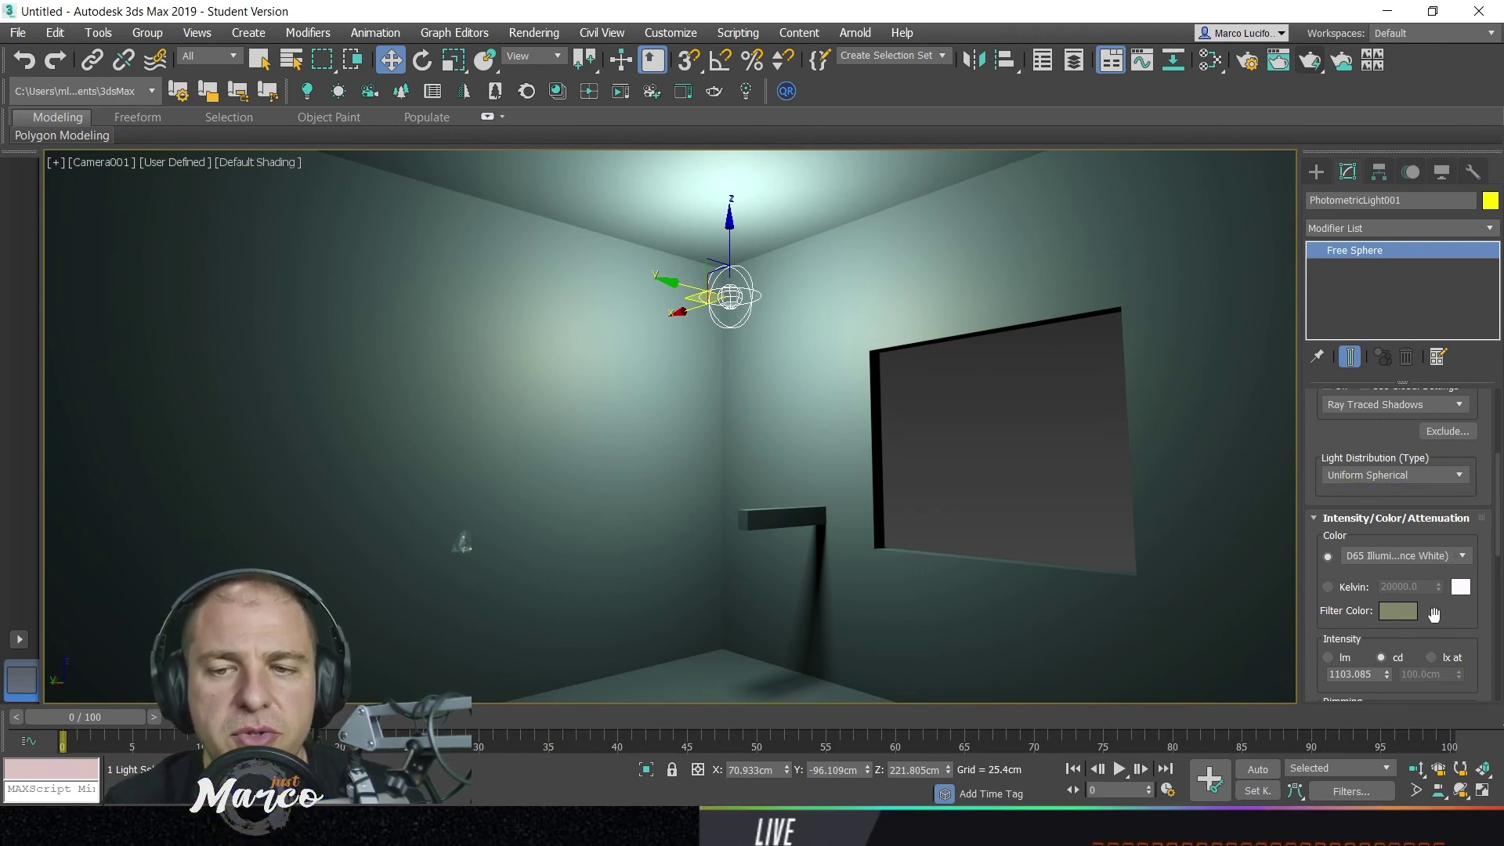
- Change the shape the light is emitted from to Rectangle
{"action": "left_click_drag", "start_coordinate": [1448, 670], "coordinate": [1400, 210]}
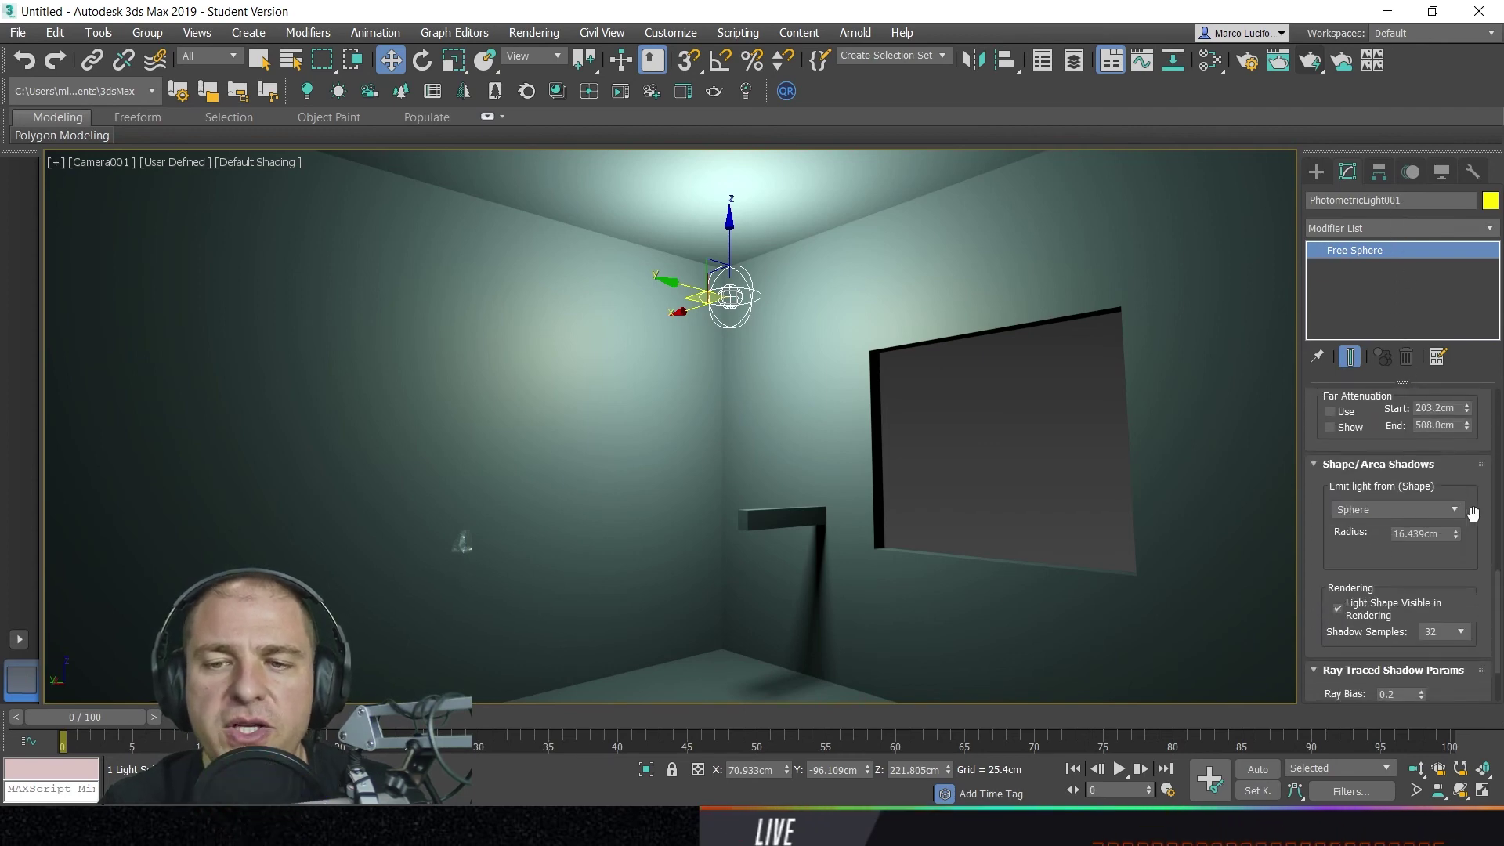
{"action": "left_click", "coordinate": [1454, 510]}
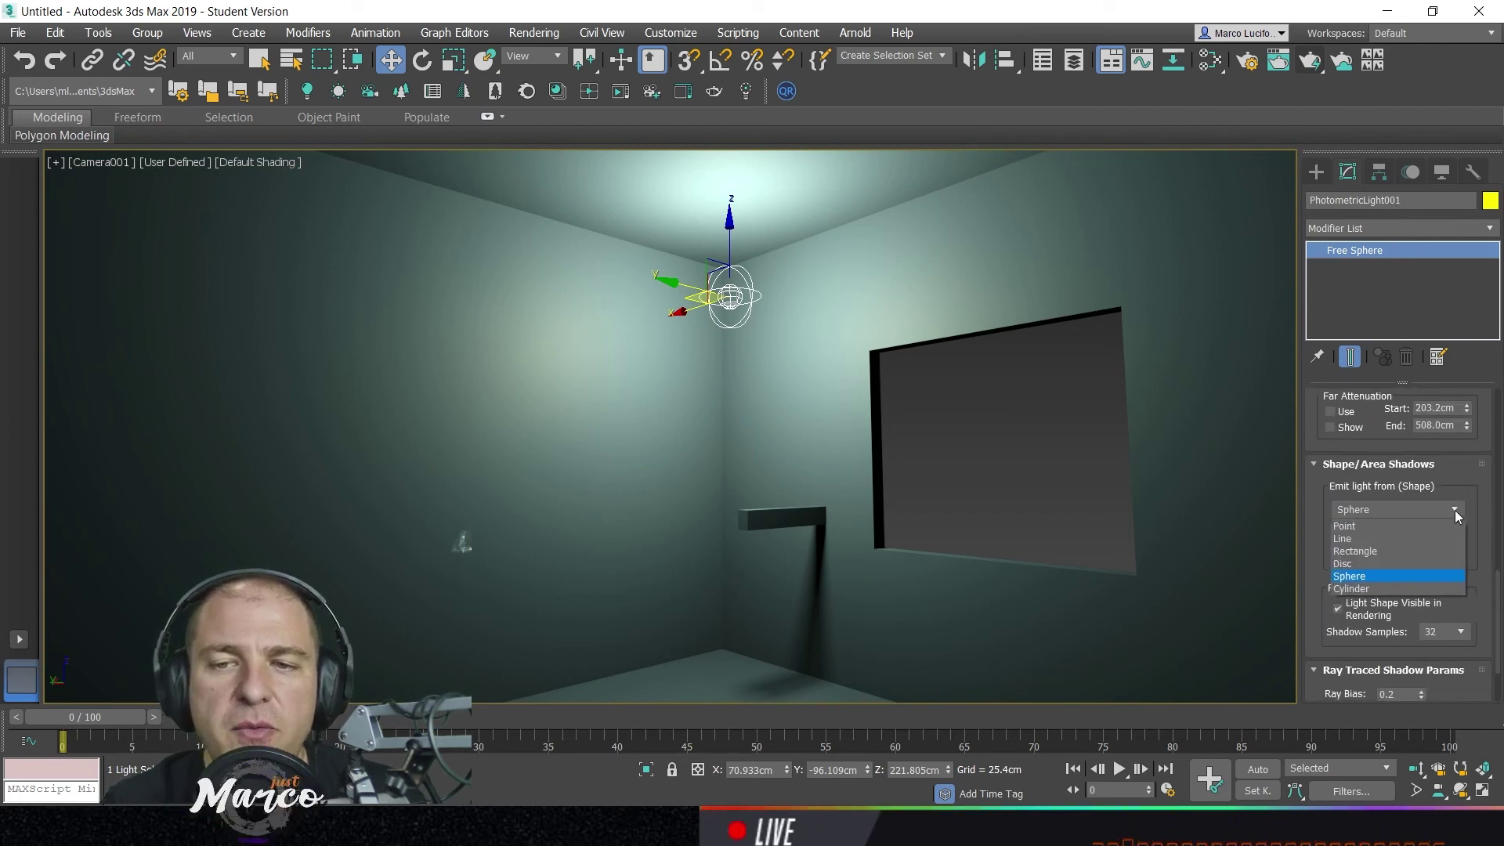
{"action": "left_click", "coordinate": [1435, 550]}
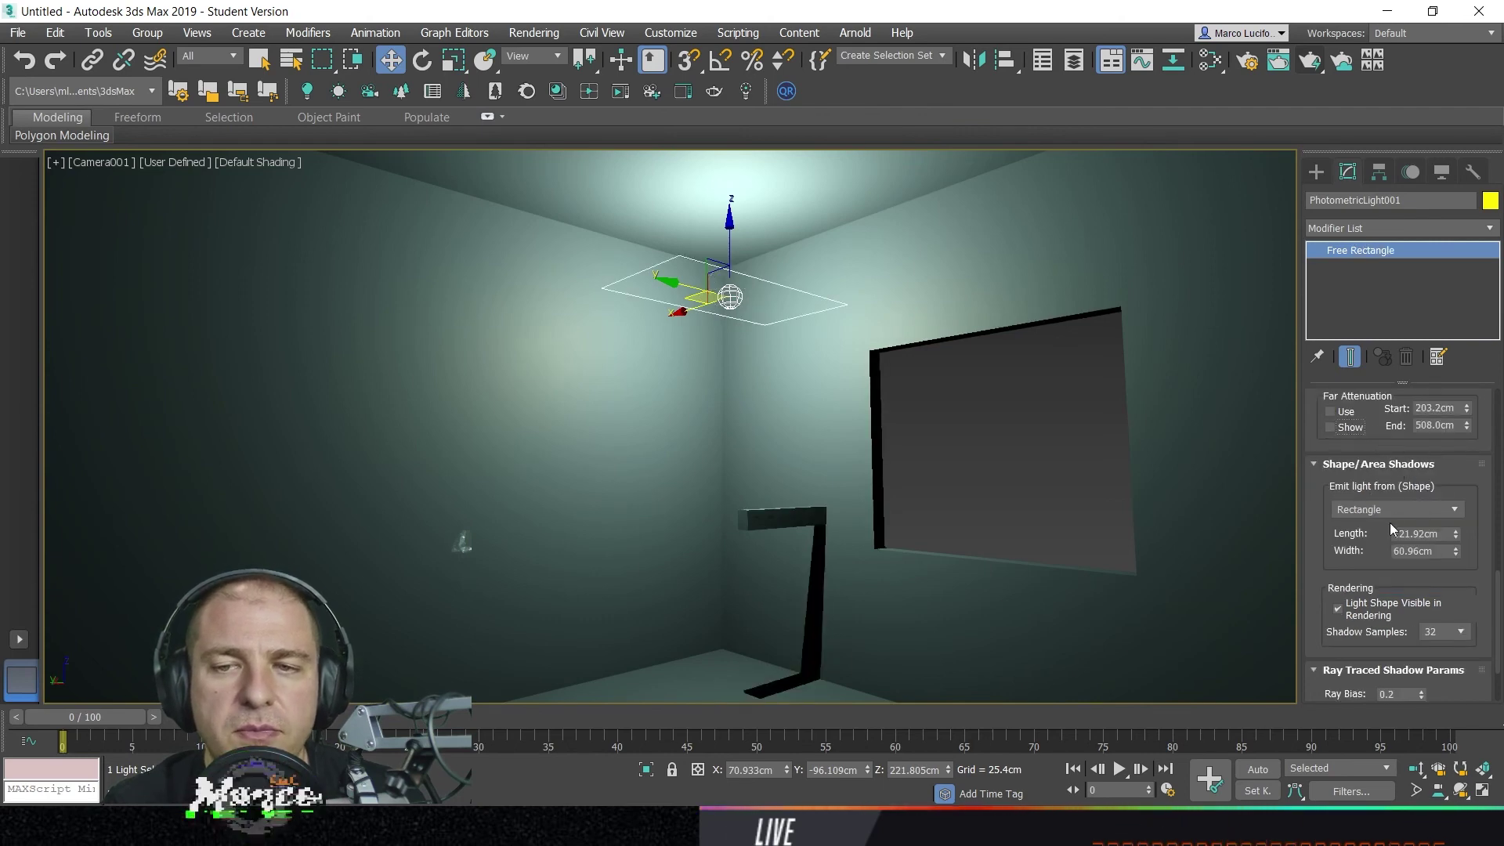
- Try the Spotlight distribution on the rectangular light
{"action": "scroll", "coordinate": [1384, 437], "scroll_direction": "up", "scroll_amount": 8}
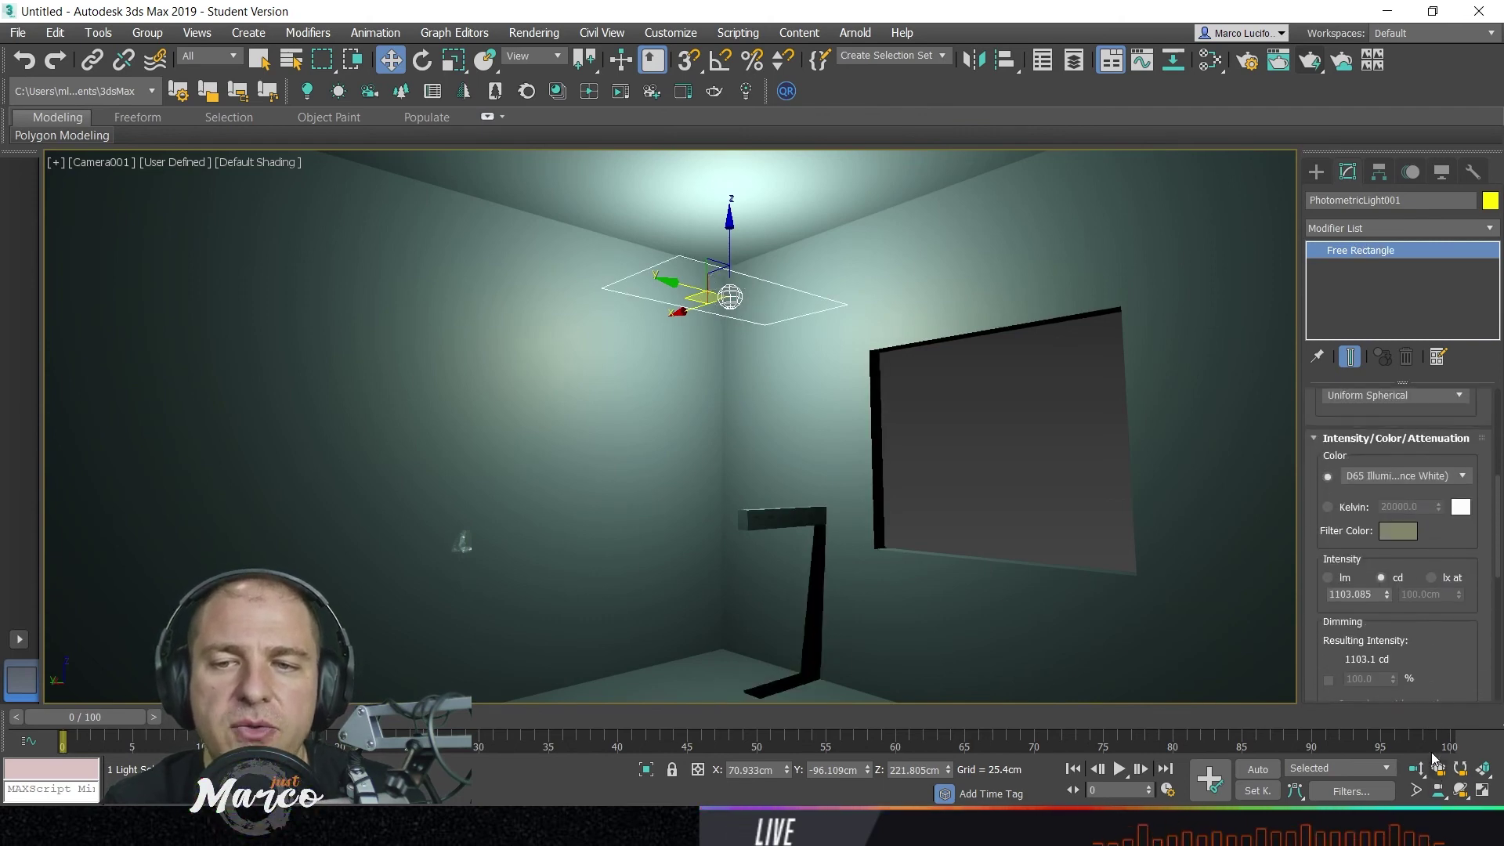
{"action": "scroll", "coordinate": [1420, 456], "scroll_direction": "up", "scroll_amount": 2}
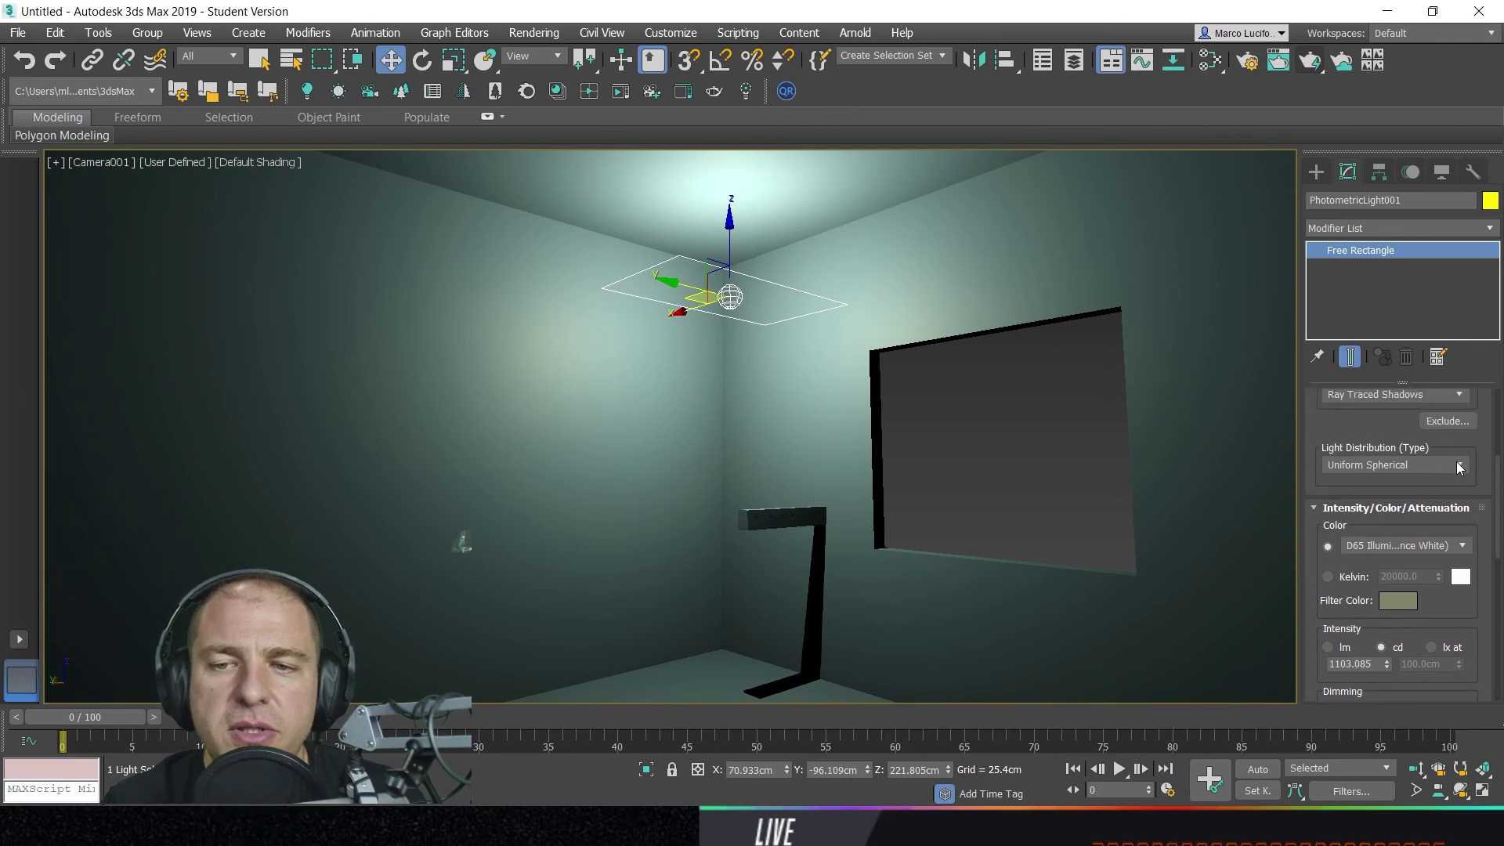
{"action": "left_click", "coordinate": [1459, 466]}
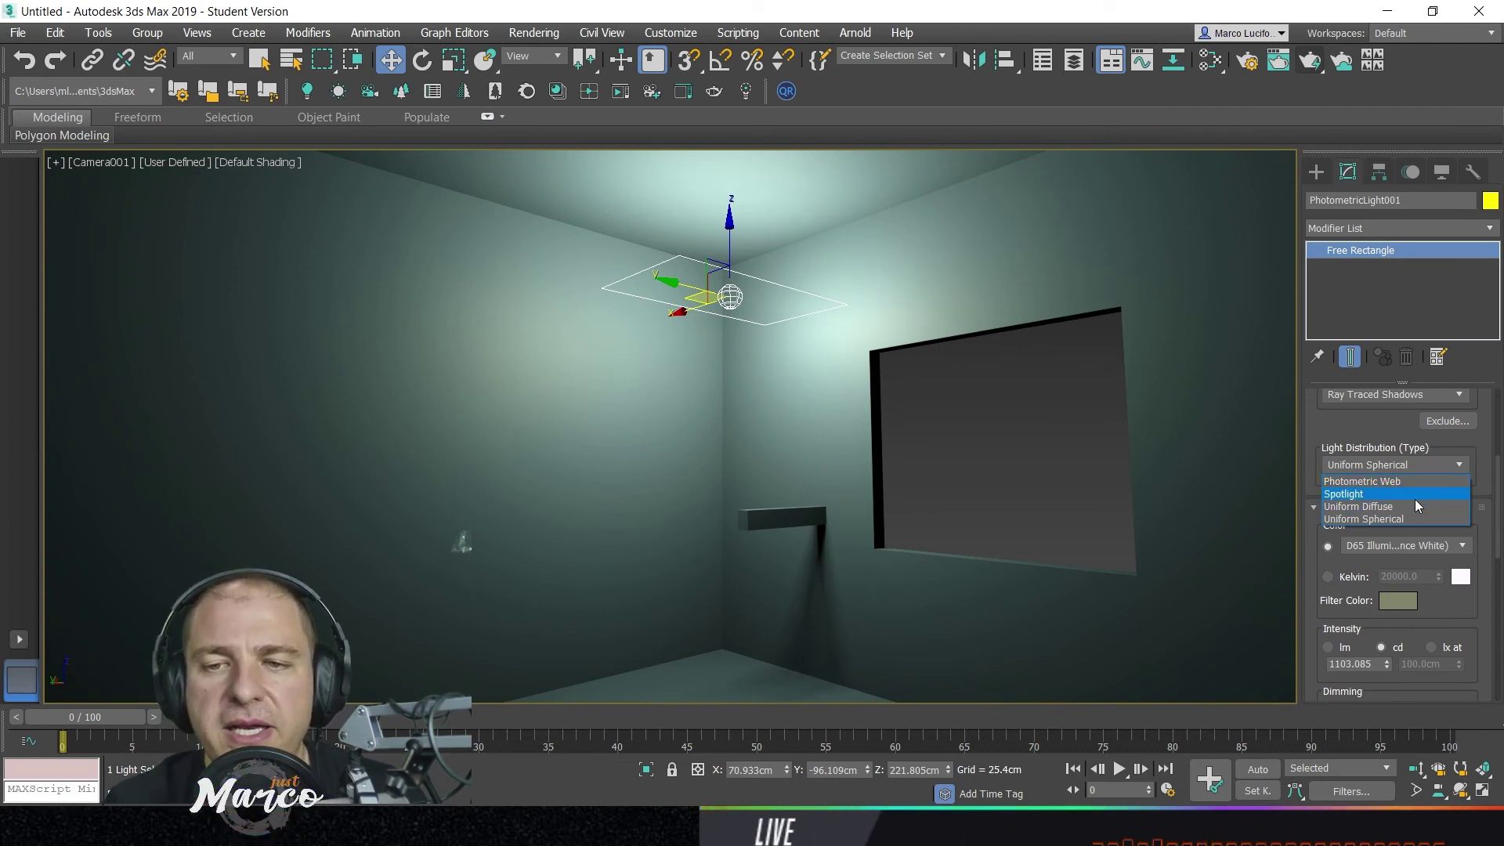
{"action": "left_click", "coordinate": [1414, 497]}
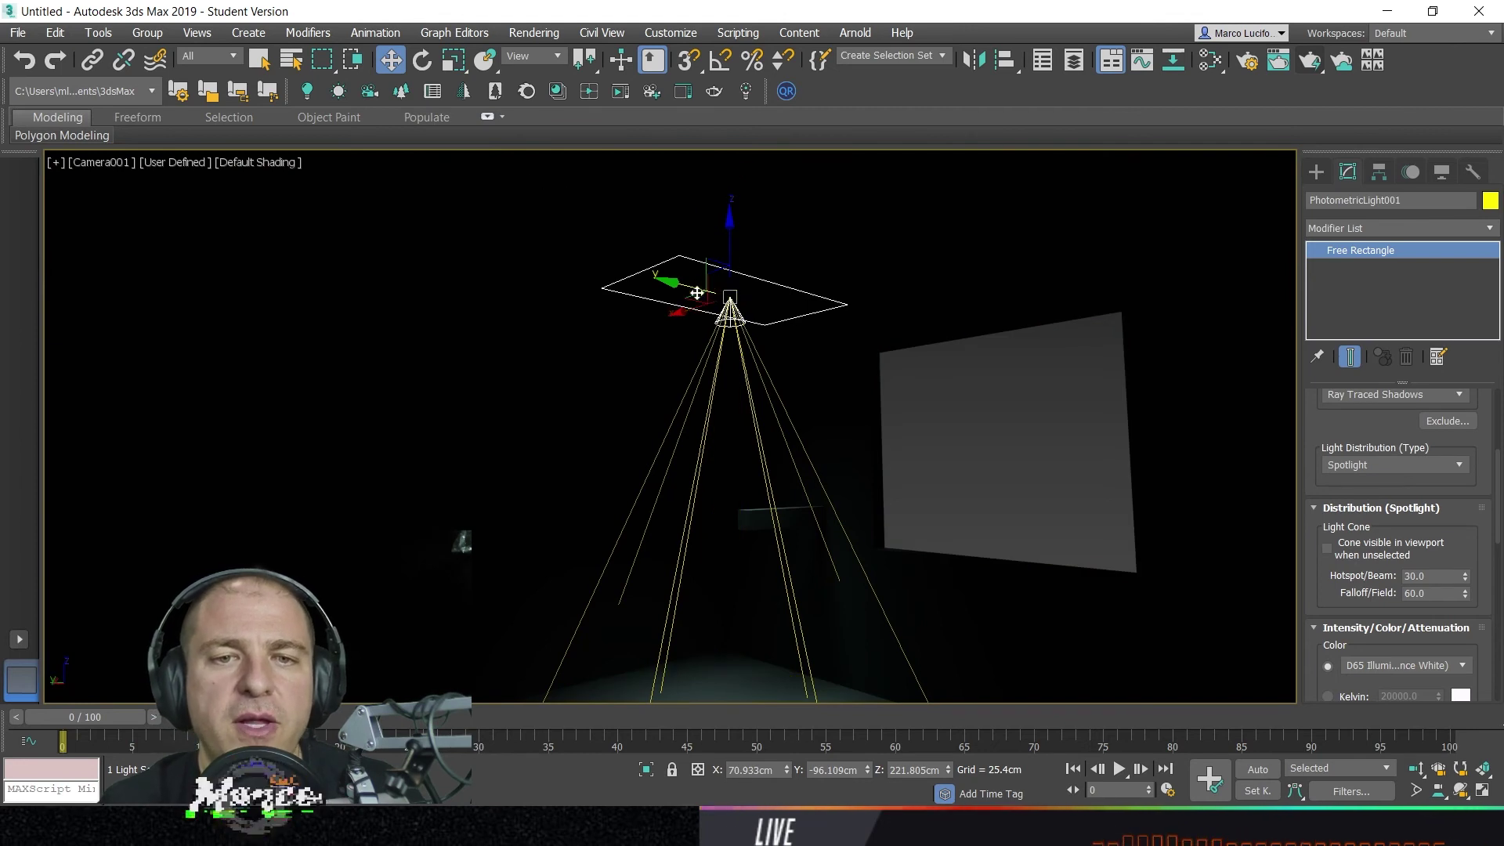
- Rotate the light about -21 degrees around the X axis and set its distribution to Uniform Diffuse
{"action": "left_click", "coordinate": [422, 60]}
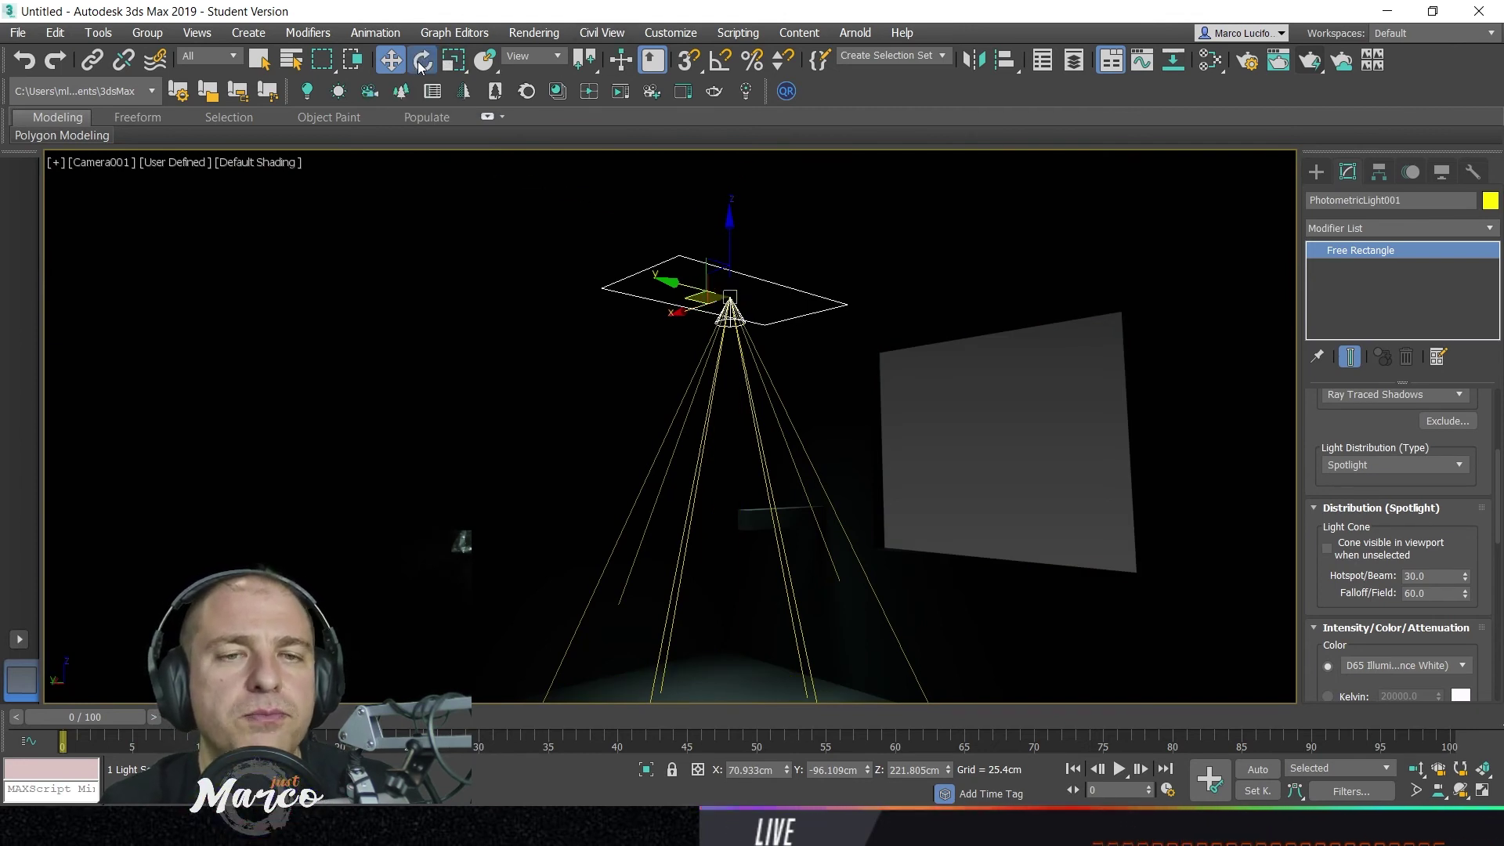
{"action": "left_click_drag", "start_coordinate": [679, 308], "coordinate": [690, 341]}
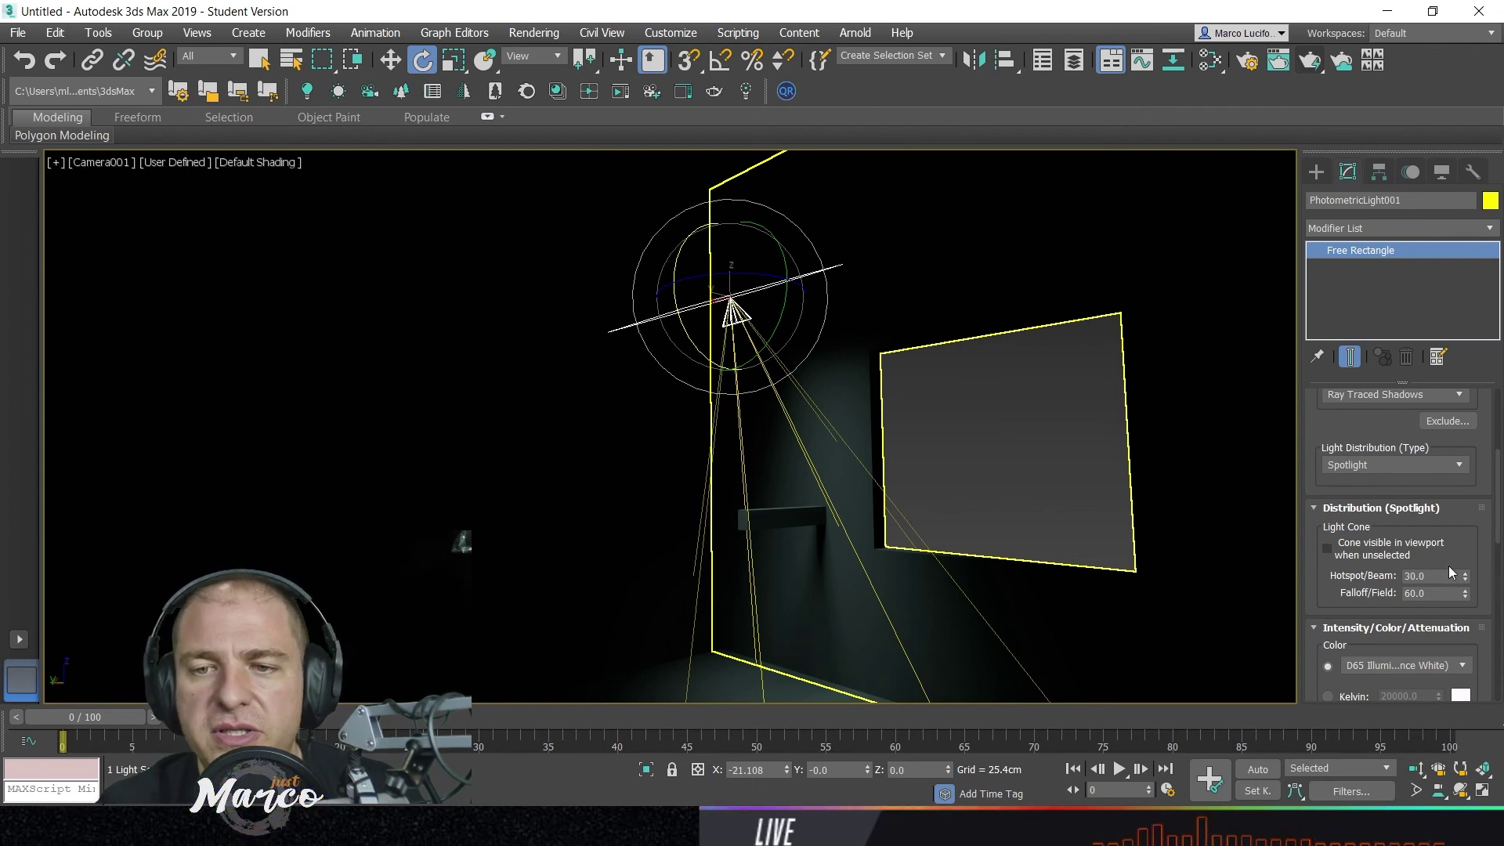
{"action": "left_click", "coordinate": [1459, 464]}
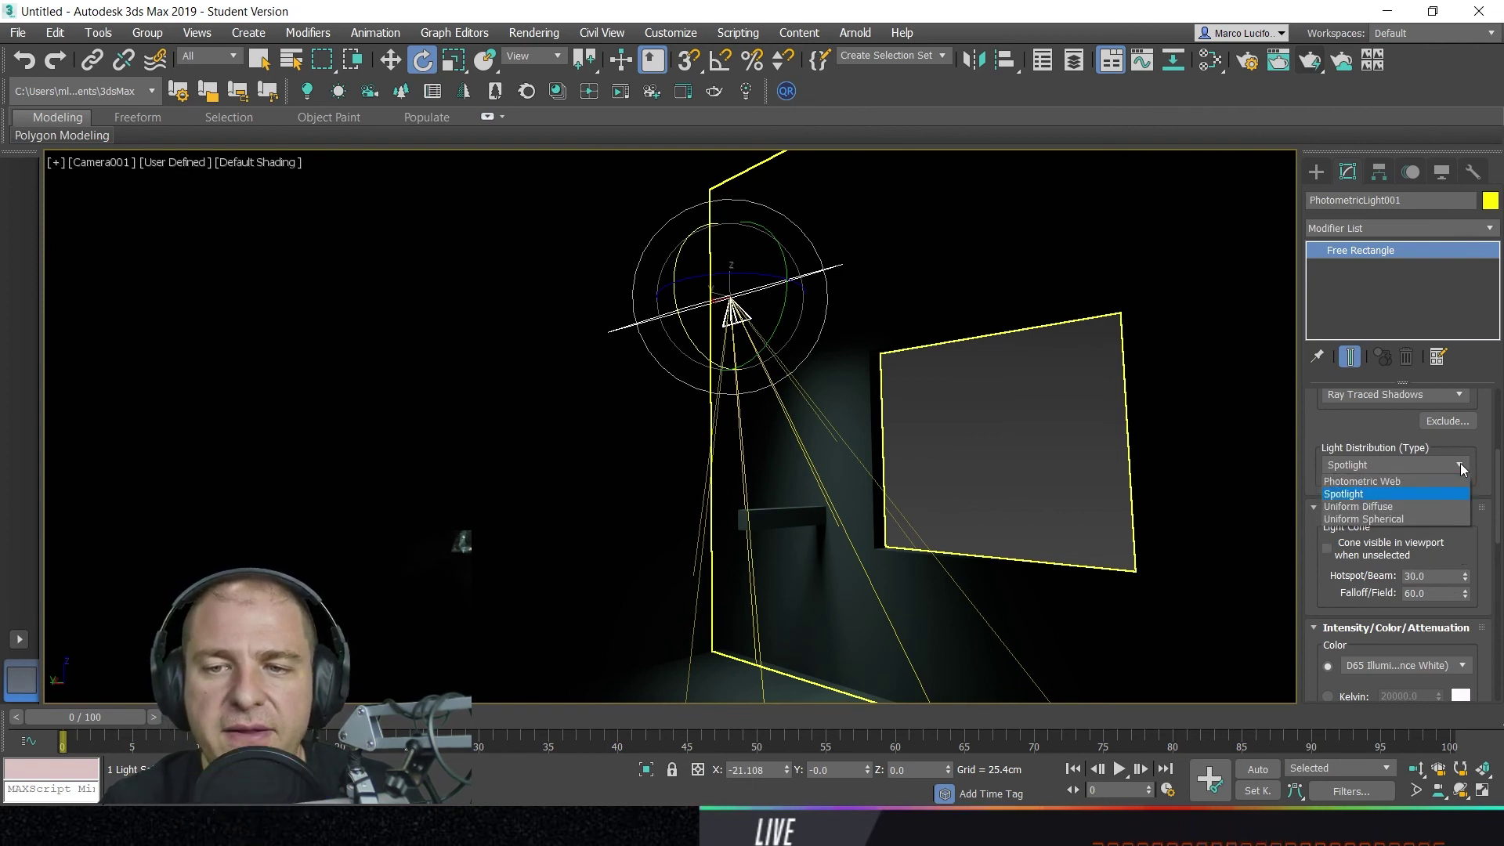
{"action": "left_click", "coordinate": [1444, 510]}
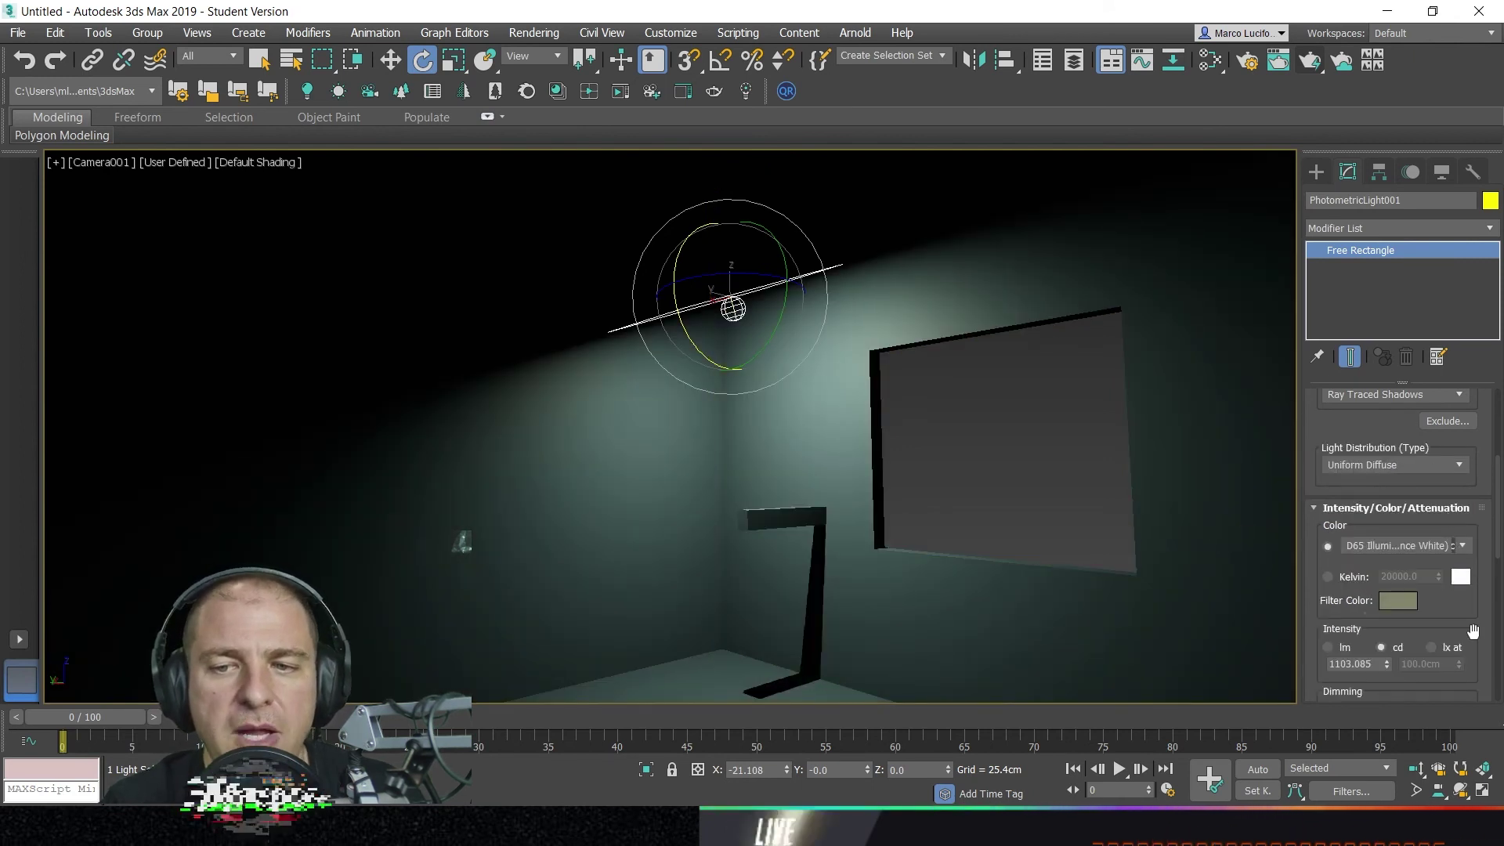
- Turn the rectangular light into a thin strip with a length of 1 cm and a width of 200 cm
{"action": "left_click_drag", "start_coordinate": [1470, 631], "coordinate": [1429, 350]}
{"action": "scroll", "coordinate": [1380, 492], "scroll_direction": "down", "scroll_amount": 5}
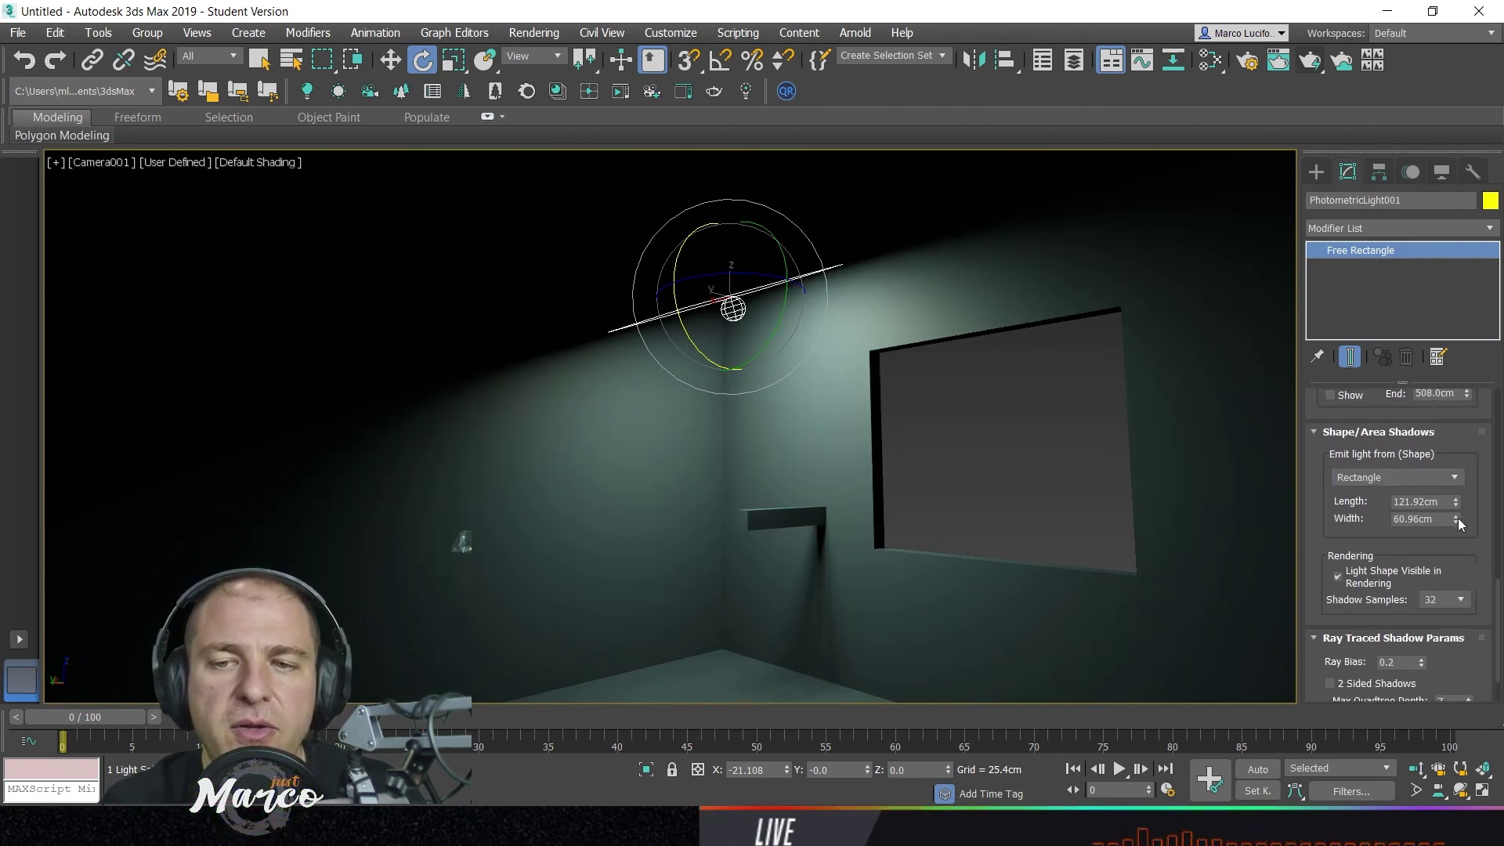
{"action": "left_click_drag", "start_coordinate": [1456, 520], "coordinate": [1472, 580]}
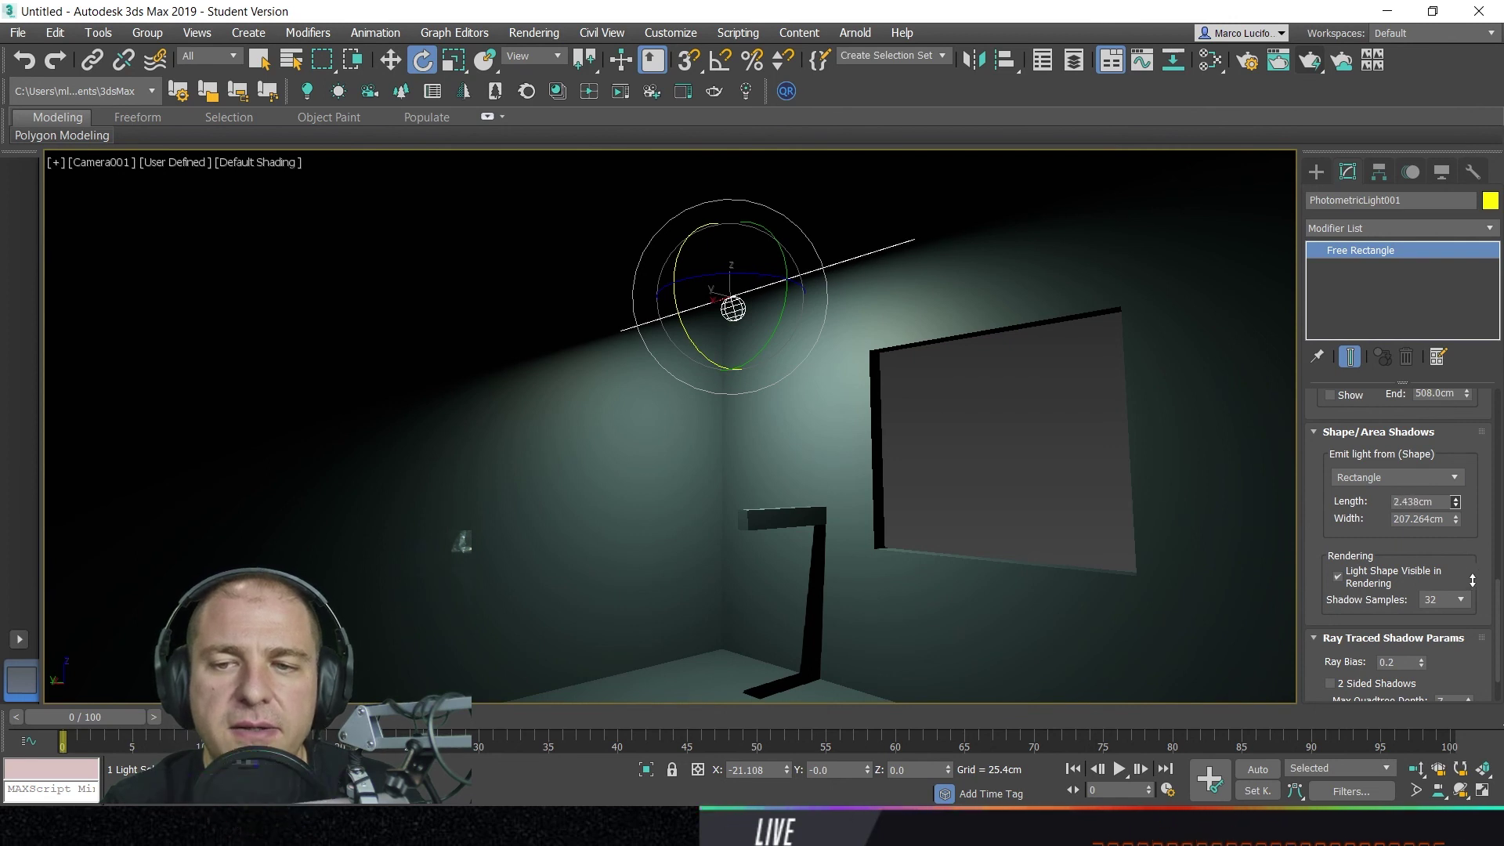
{"action": "double_click", "coordinate": [1441, 501]}
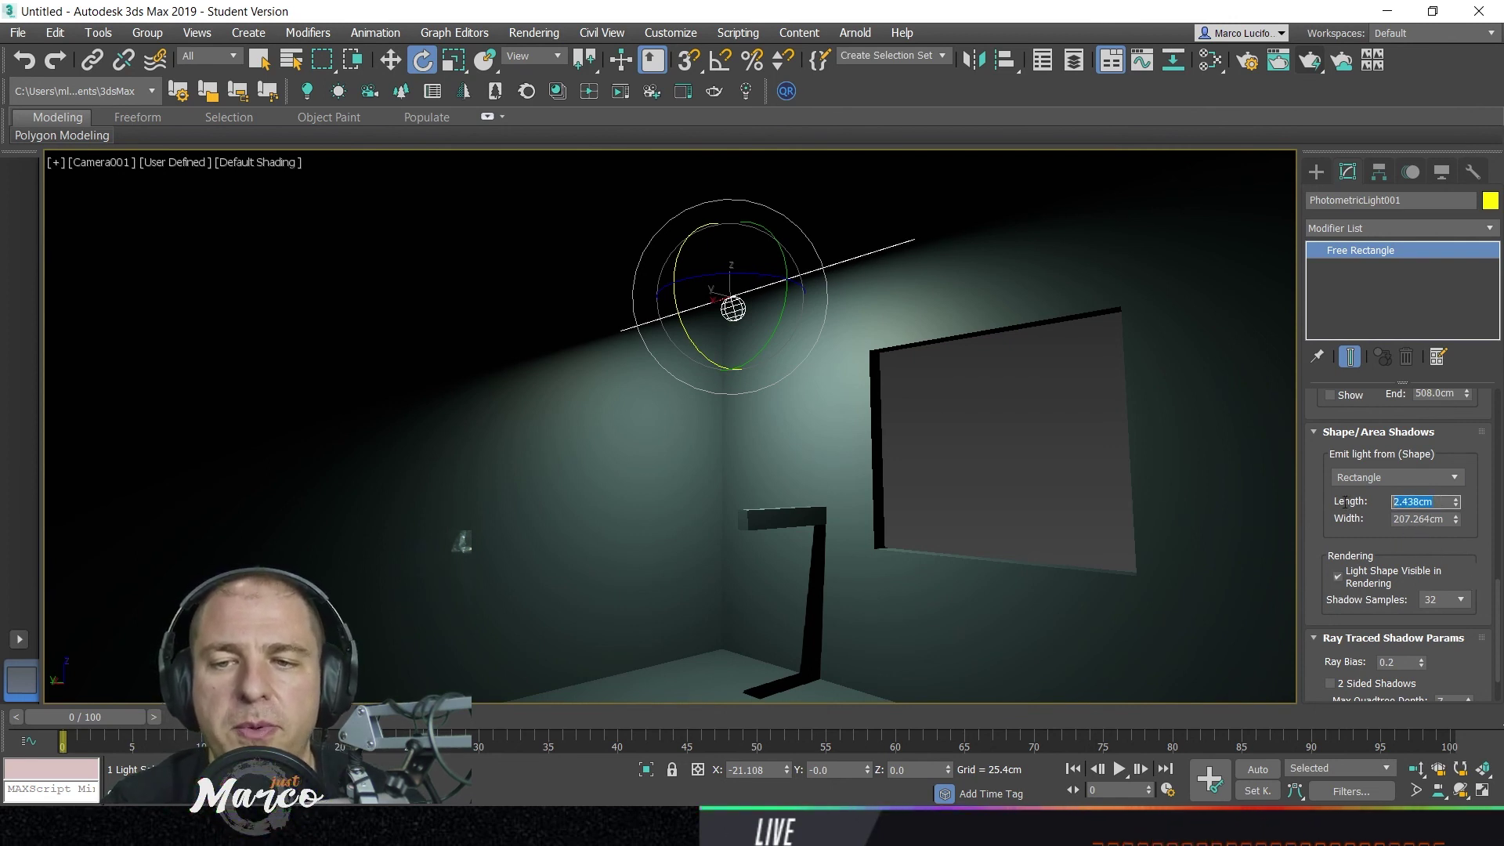
{"action": "type", "text": "1"}
{"action": "key", "text": "Return"}
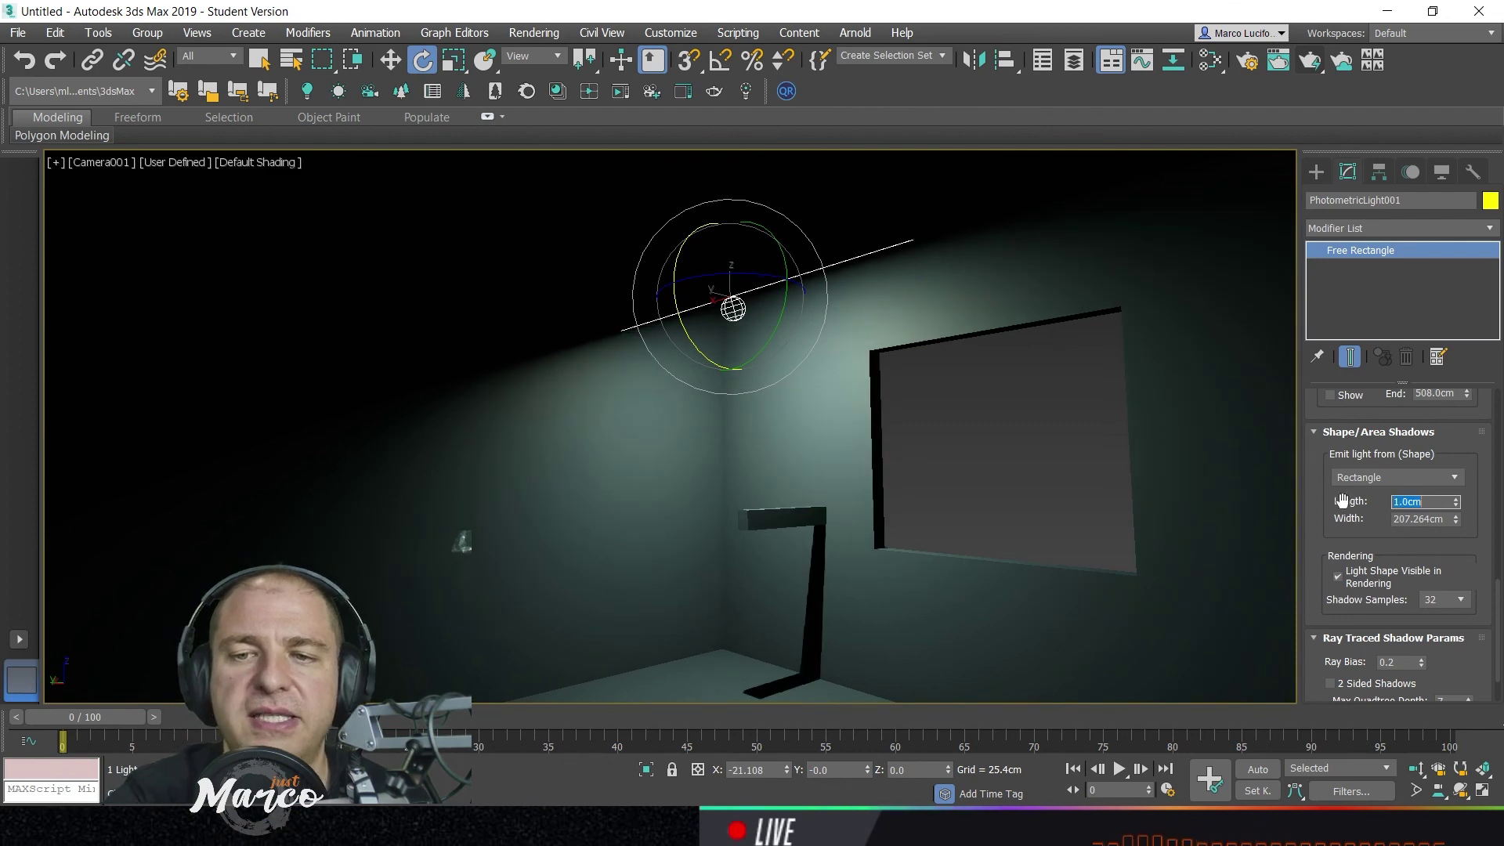
{"action": "double_click", "coordinate": [1444, 519]}
{"action": "type", "text": "22"}
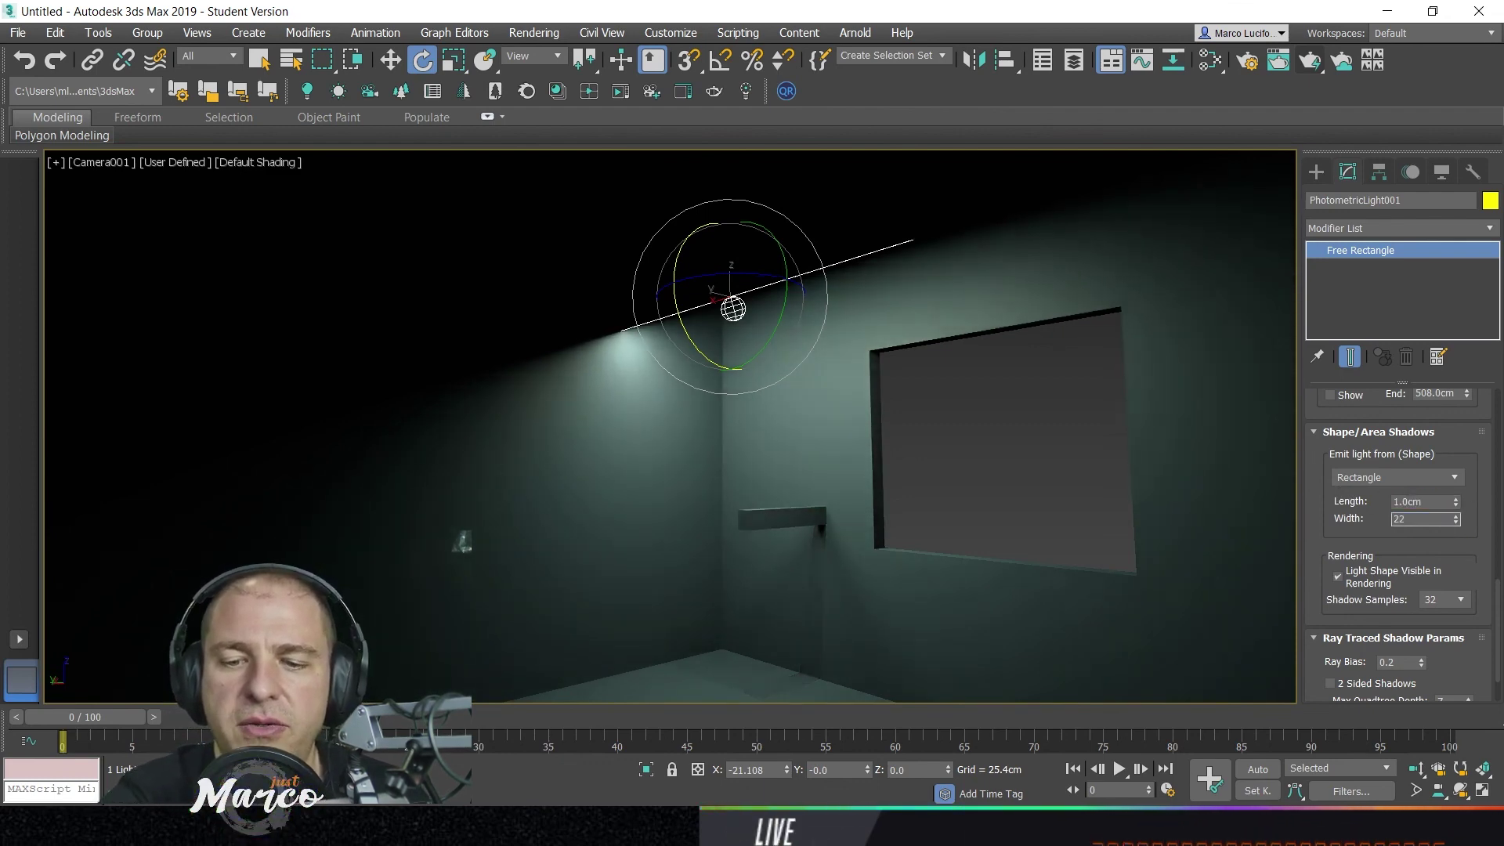
{"action": "key", "text": "Return"}
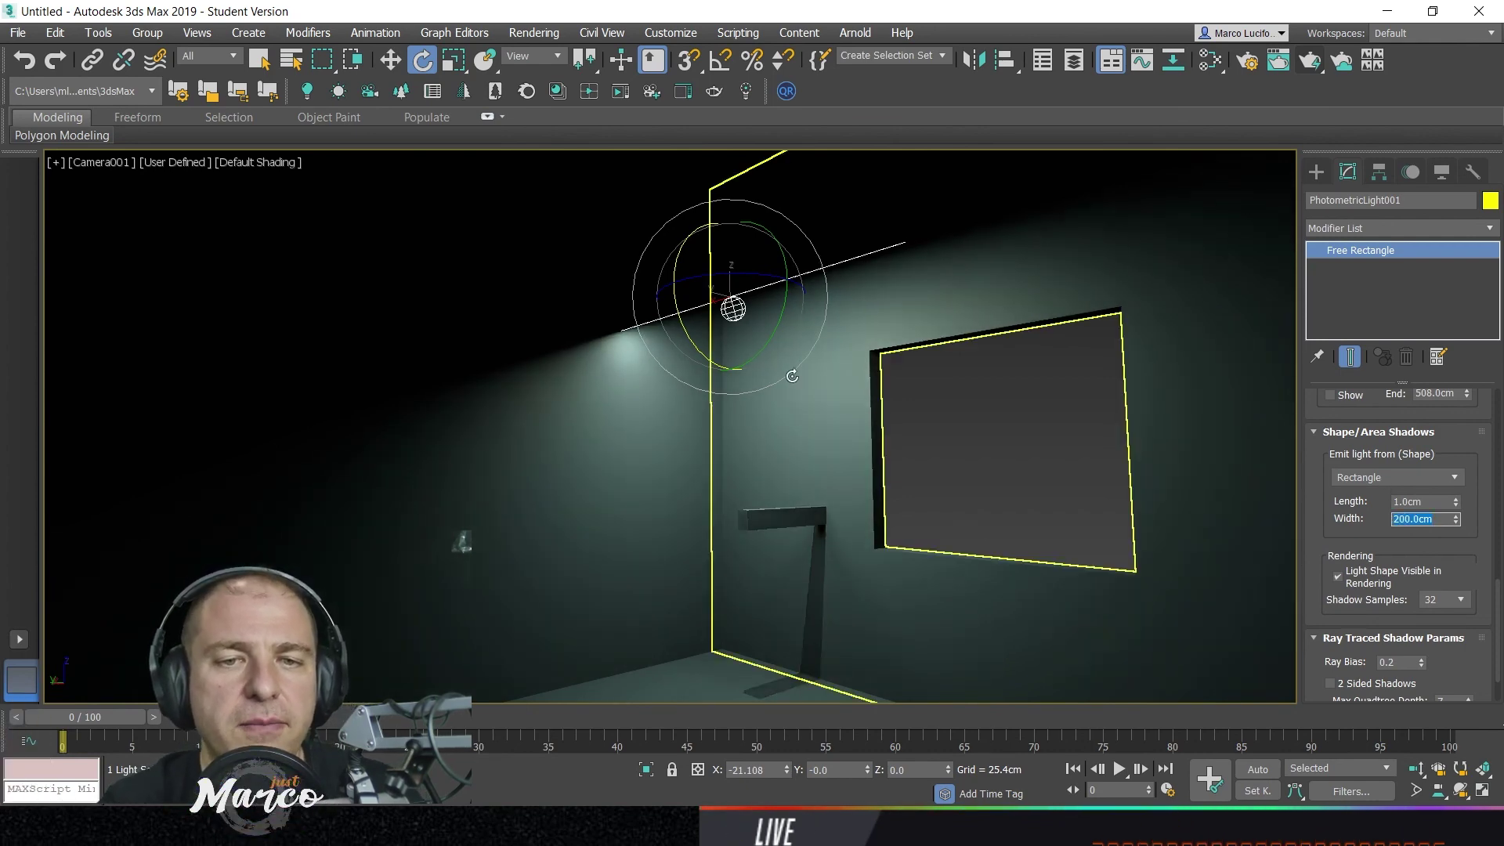
- Move the strip light to the window wall, just above the window opening
{"action": "left_click", "coordinate": [390, 61]}
{"action": "left_click_drag", "start_coordinate": [696, 296], "coordinate": [923, 251]}
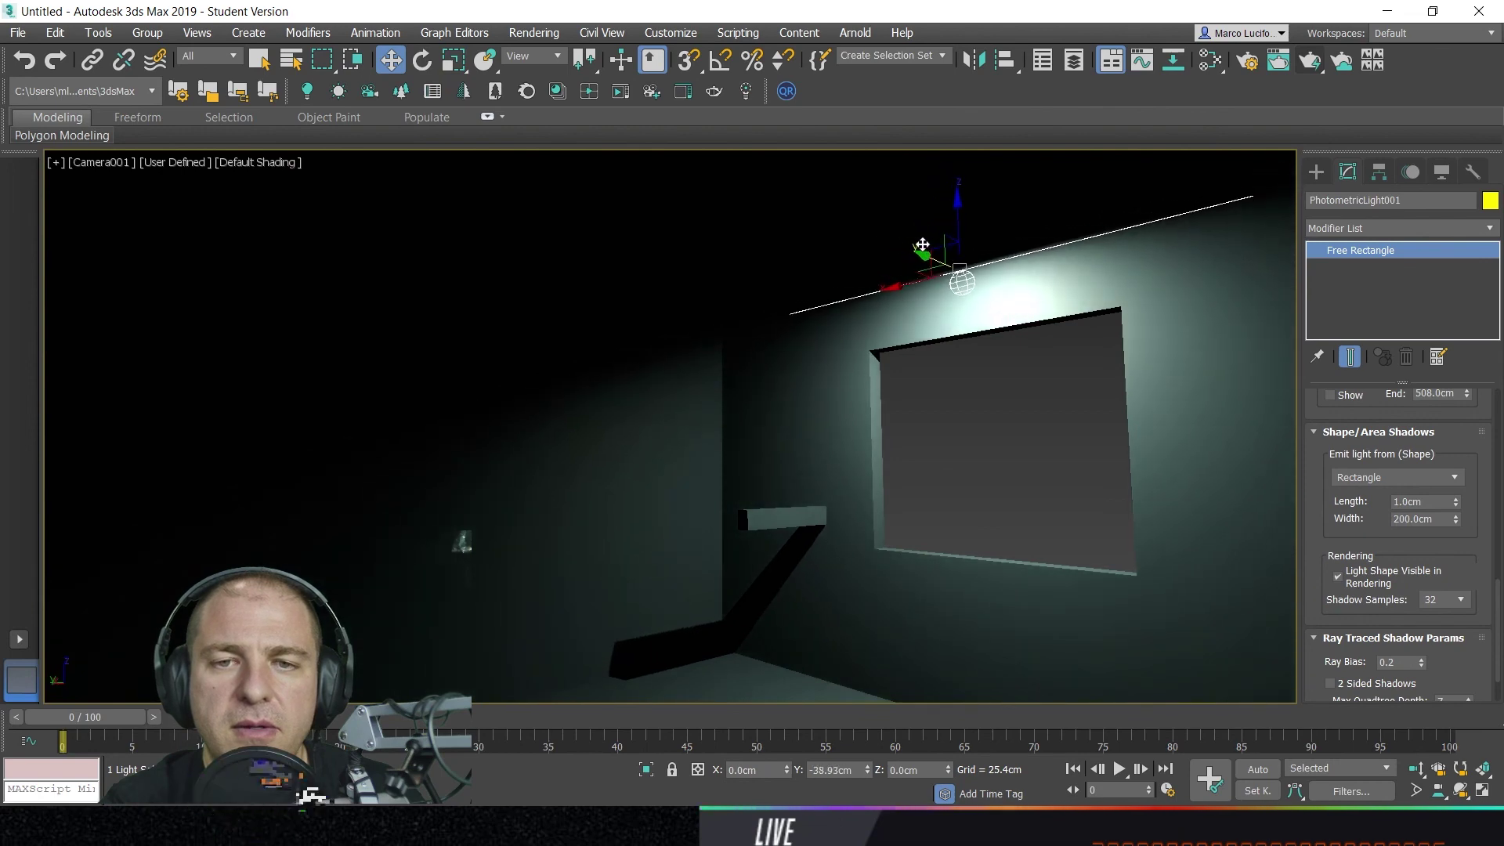